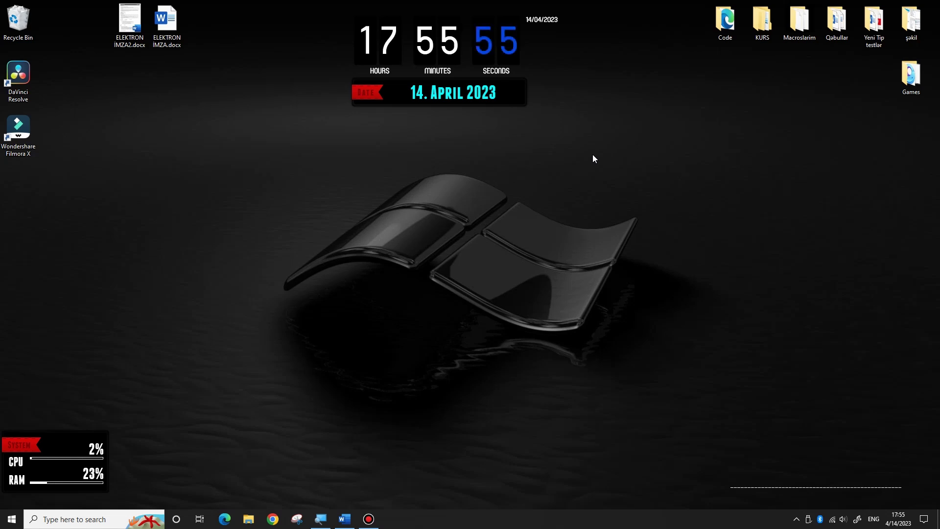
Minimize Word to the desktop, browse the Start menu app list, and select ELEKTRON İMZA.docx
{"action": "left_click", "coordinate": [345, 521]}
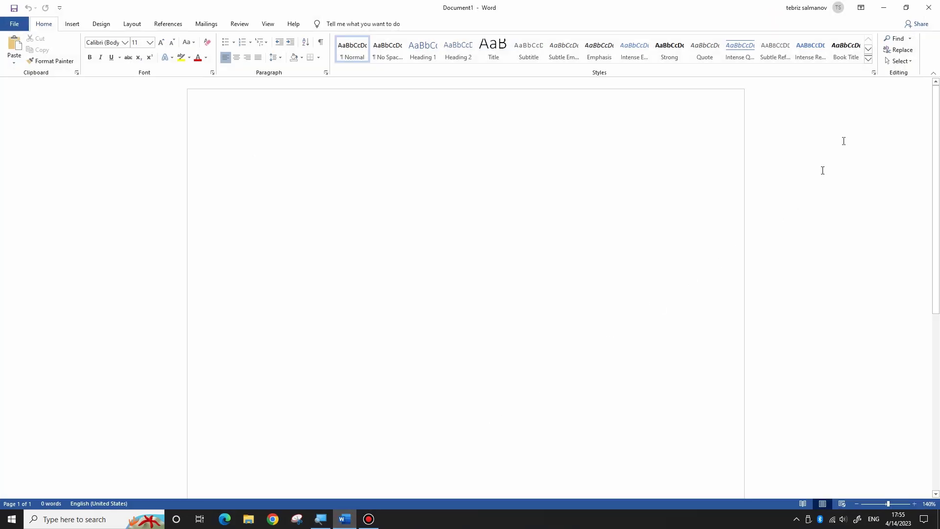
{"action": "left_click", "coordinate": [883, 7]}
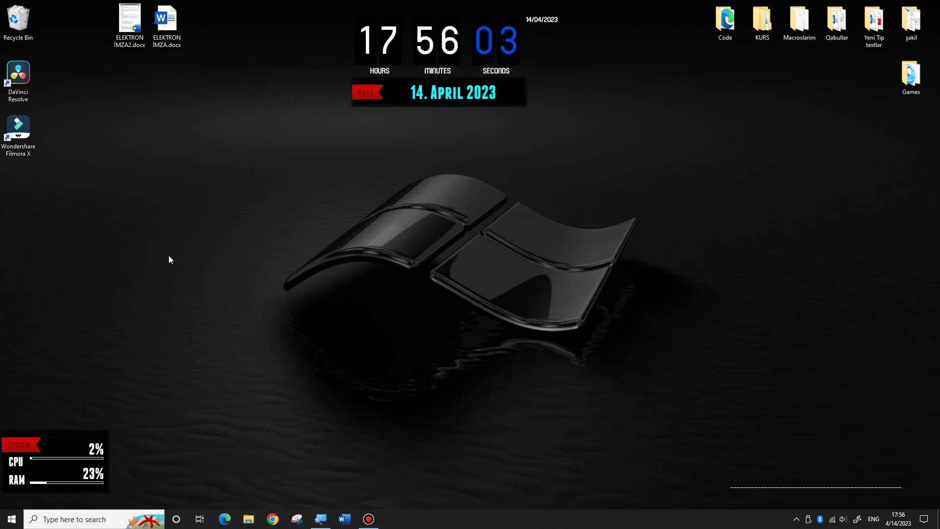
{"action": "left_click", "coordinate": [11, 519]}
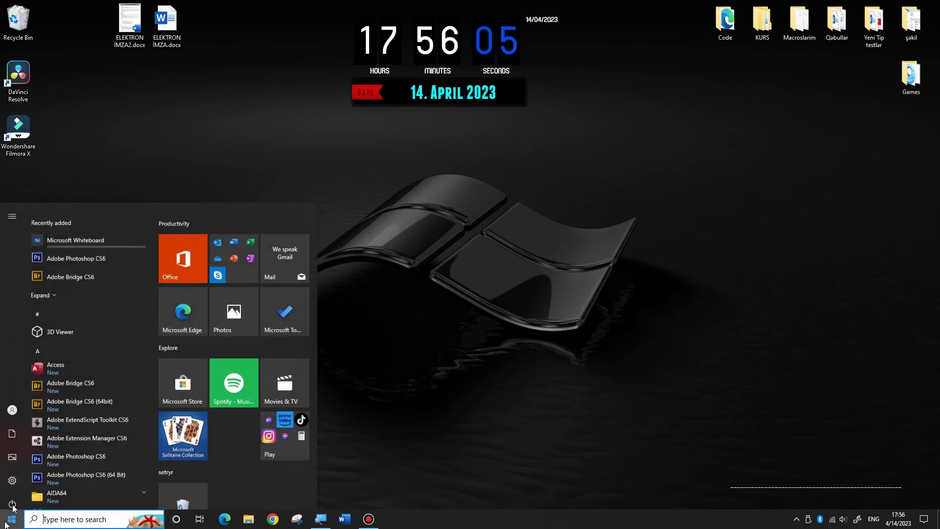
{"action": "scroll", "coordinate": [43, 352], "scroll_direction": "down", "scroll_amount": 5}
{"action": "scroll", "coordinate": [43, 351], "scroll_direction": "down", "scroll_amount": 5}
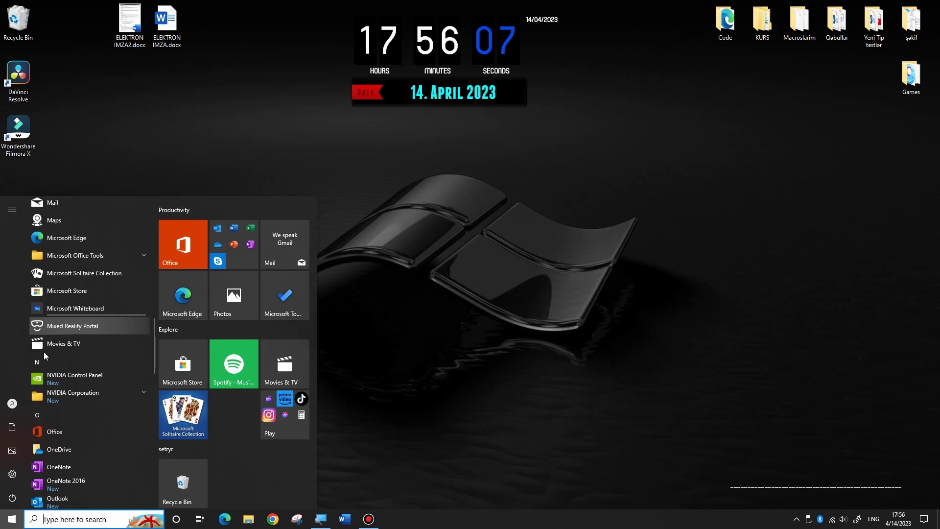
{"action": "scroll", "coordinate": [43, 351], "scroll_direction": "down", "scroll_amount": 5}
{"action": "scroll", "coordinate": [43, 352], "scroll_direction": "down", "scroll_amount": 5}
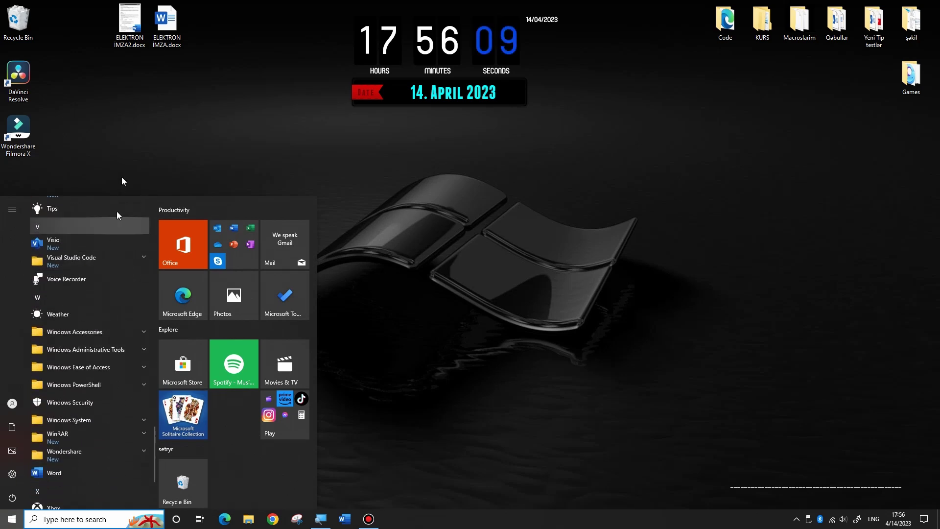
{"action": "left_click", "coordinate": [124, 144]}
{"action": "left_click", "coordinate": [166, 28]}
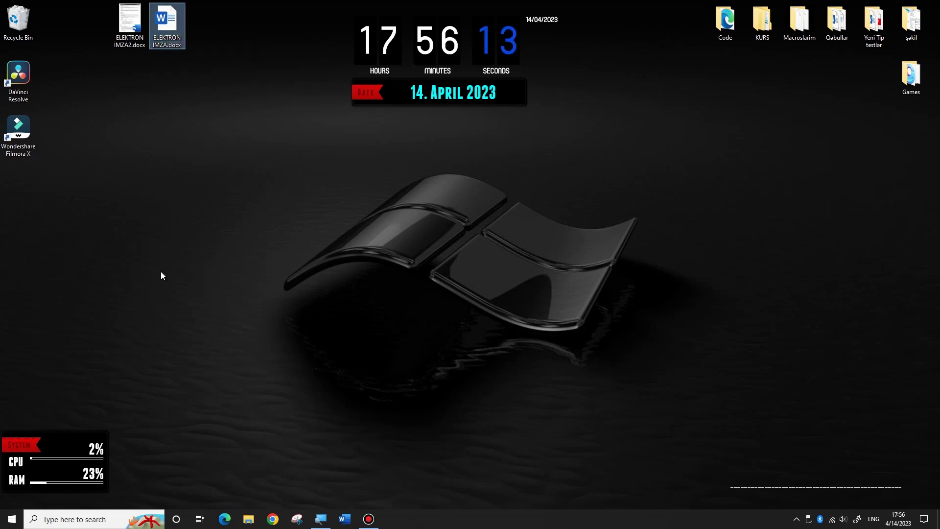
Launch Word by searching 'word' from the Start menu
{"action": "key", "text": "super"}
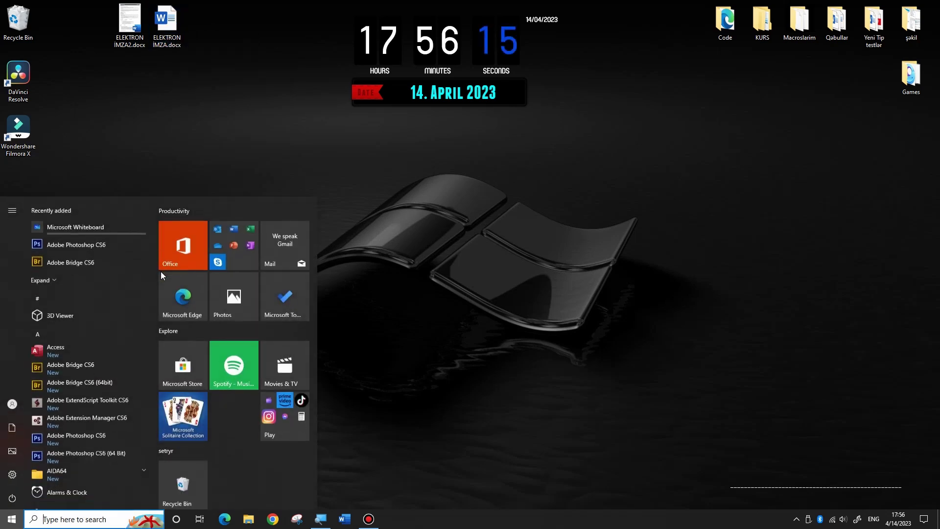
{"action": "type", "text": "word"}
{"action": "key", "text": "Return"}
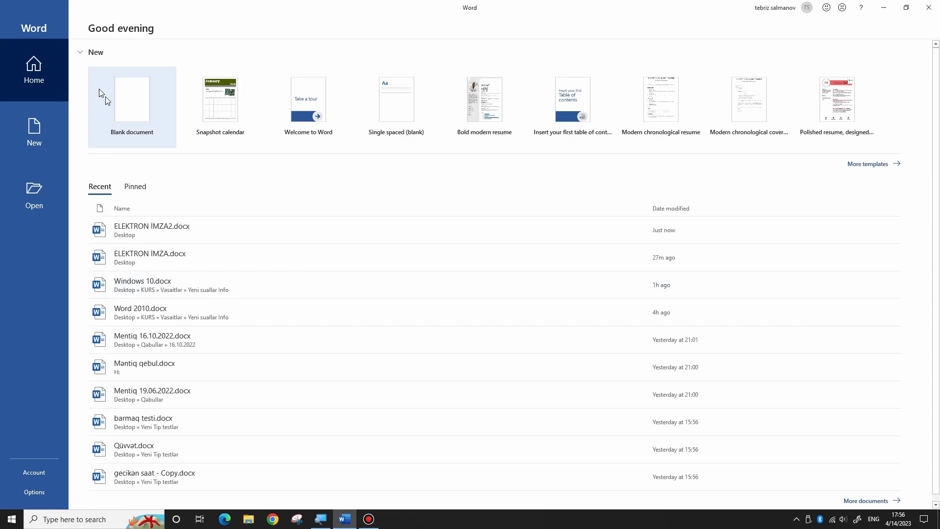
Create a blank document, then resize Word to a floating window and back to full screen
{"action": "left_click", "coordinate": [100, 90]}
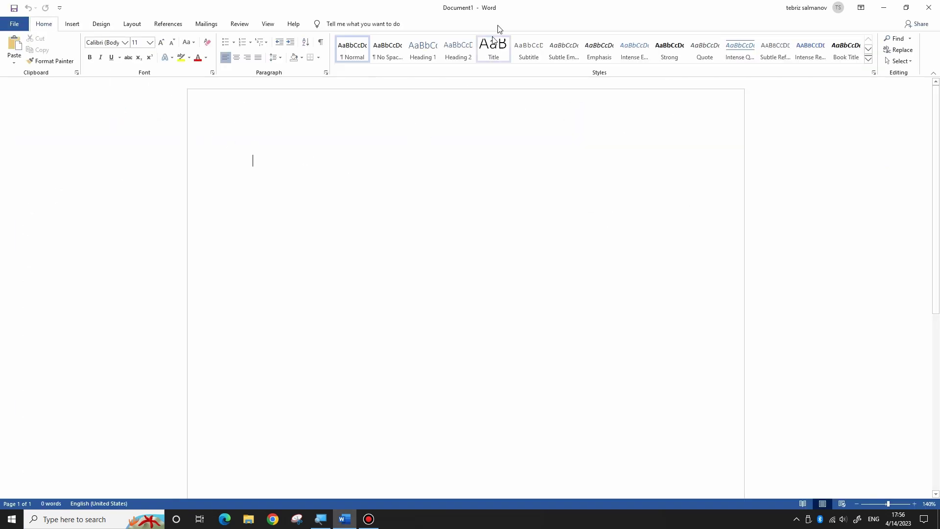
{"action": "mouse_move", "coordinate": [510, 10]}
{"action": "left_mouse_down"}
{"action": "mouse_move", "coordinate": [460, 100]}
{"action": "mouse_move", "coordinate": [418, 130]}
{"action": "left_mouse_up"}
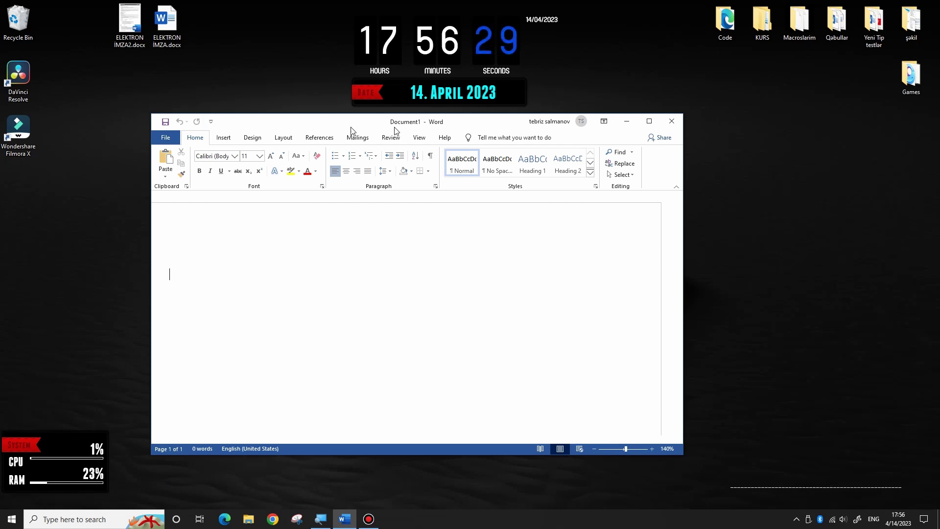
{"action": "left_click_drag", "start_coordinate": [465, 123], "coordinate": [449, 2]}
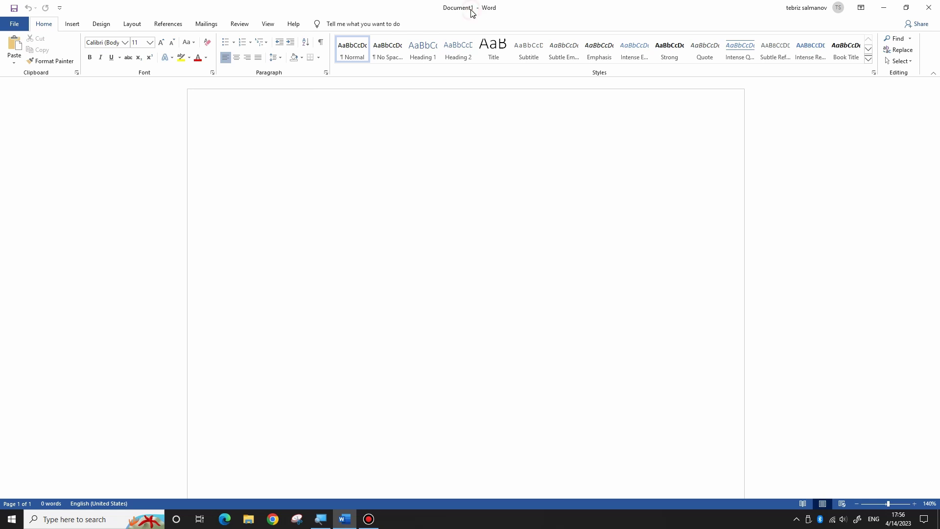
{"action": "double_click", "coordinate": [471, 12]}
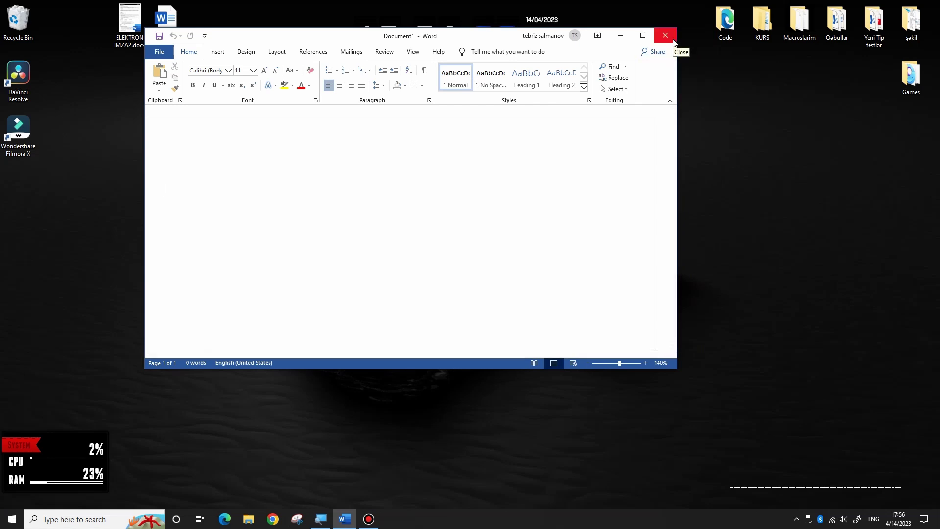
{"action": "left_click", "coordinate": [644, 36]}
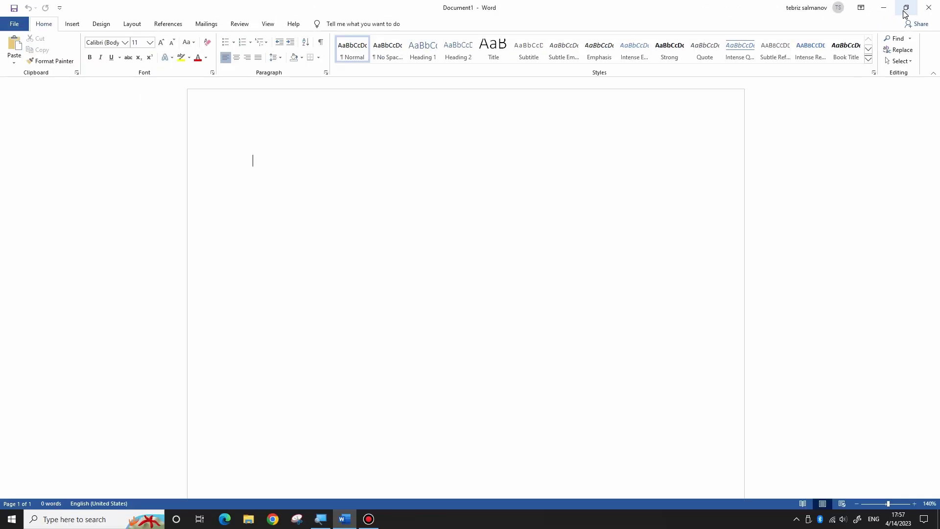
Restore, minimize, bring back and re-maximize the Word window
{"action": "left_click", "coordinate": [905, 12]}
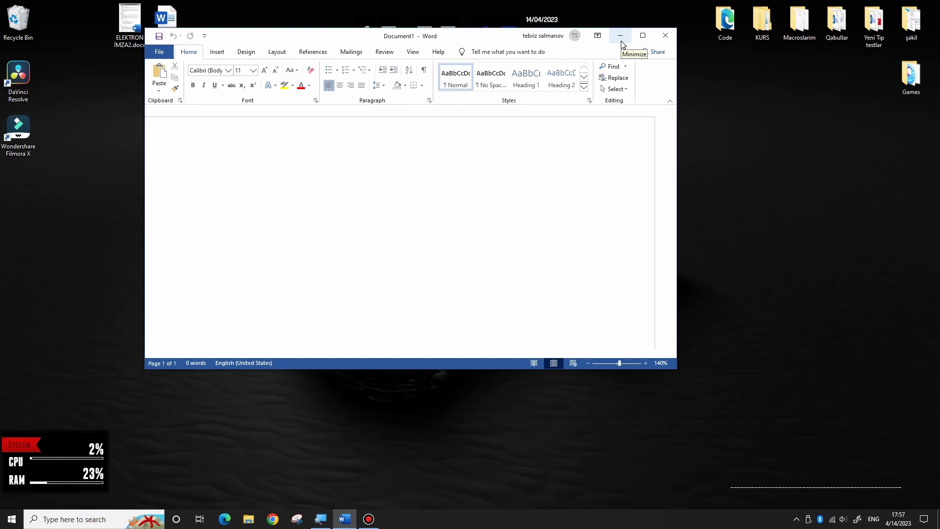
{"action": "left_click", "coordinate": [621, 44]}
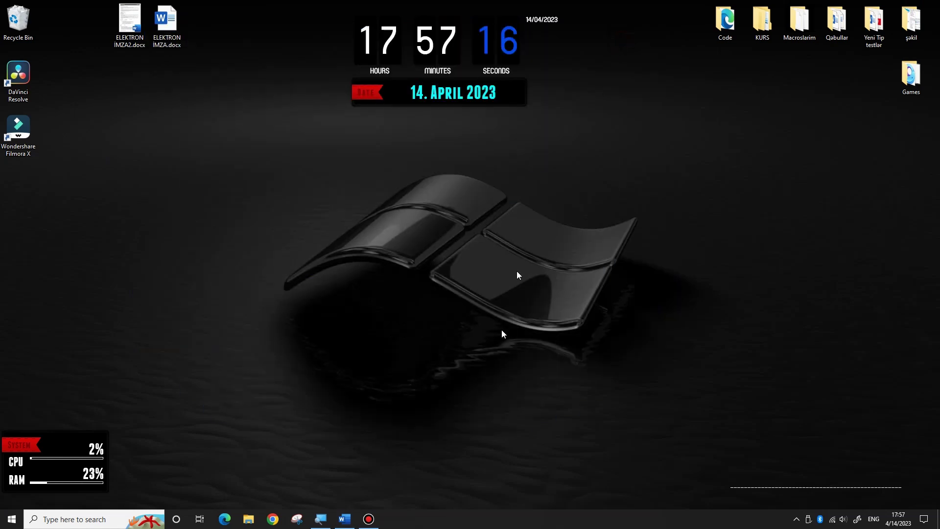
{"action": "left_click", "coordinate": [343, 520]}
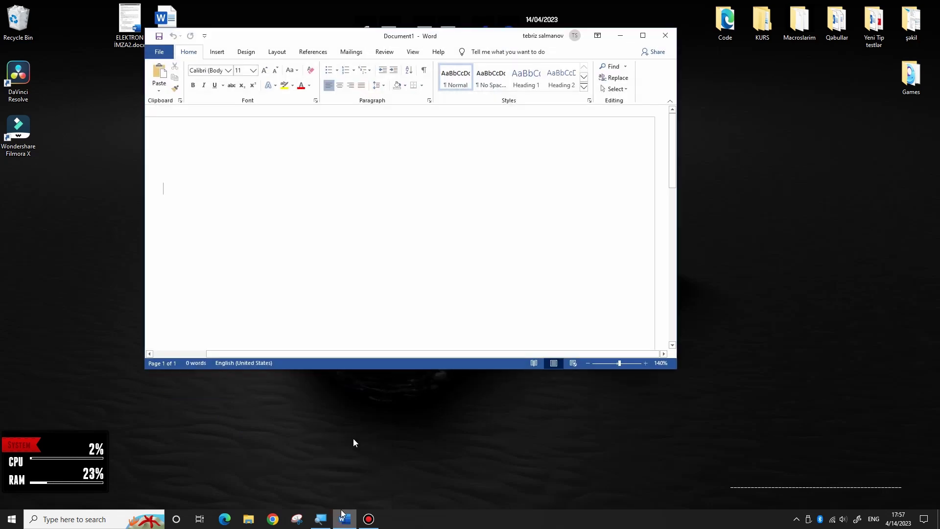
{"action": "double_click", "coordinate": [463, 32]}
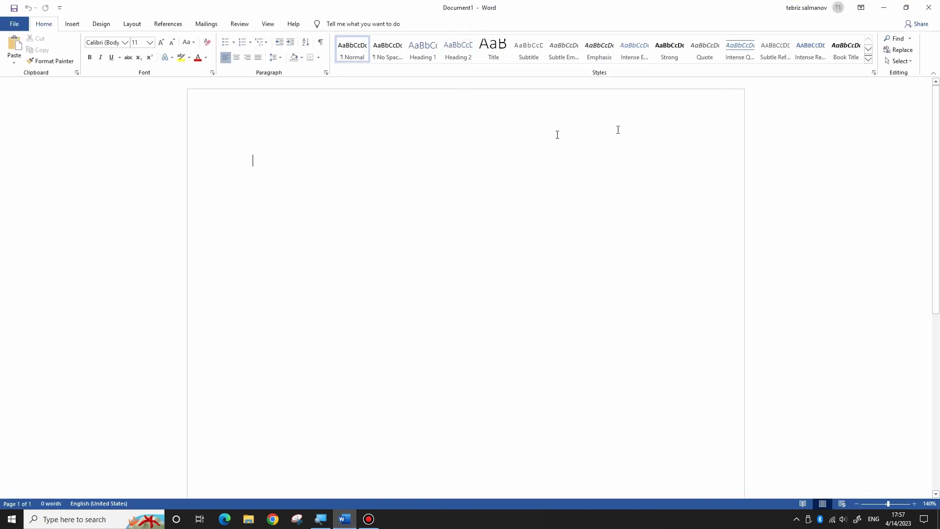
{"action": "left_click", "coordinate": [862, 9]}
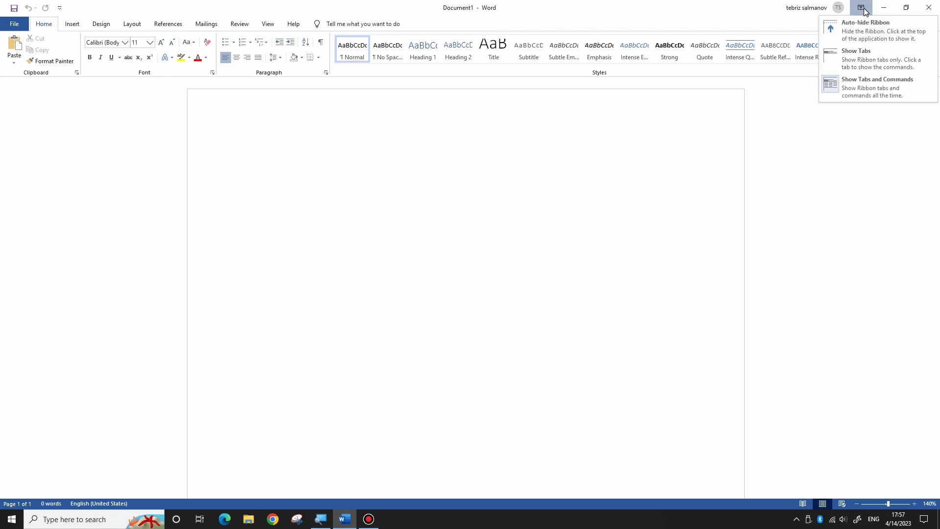
{"action": "left_click", "coordinate": [856, 25]}
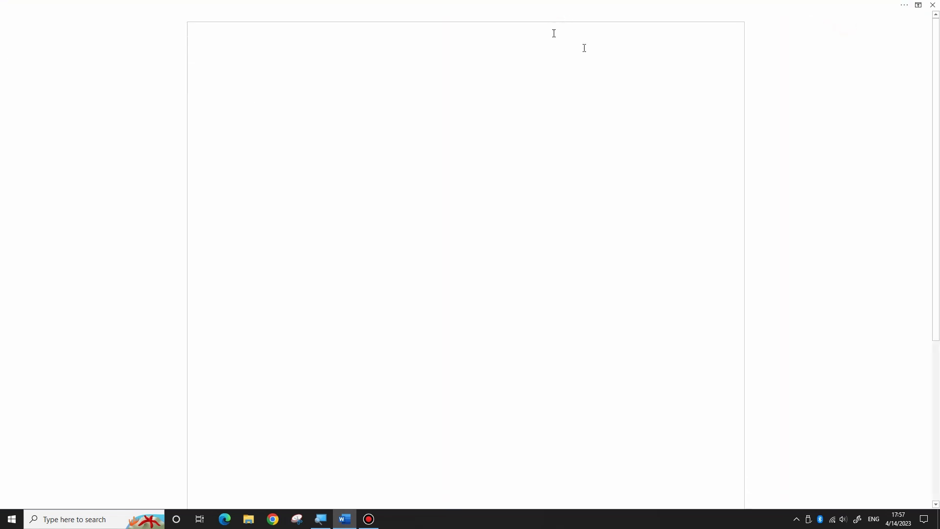
{"action": "left_click", "coordinate": [697, 5]}
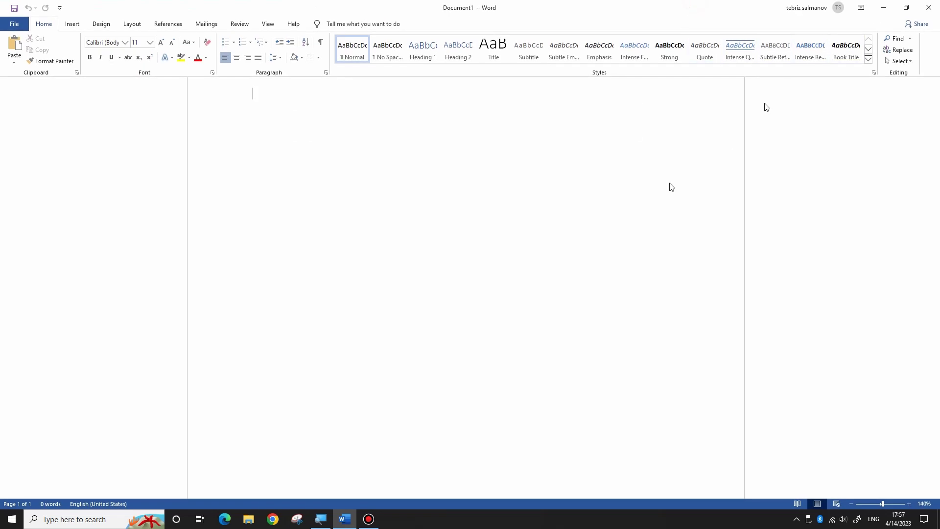
{"action": "left_click", "coordinate": [572, 223]}
{"action": "left_click", "coordinate": [625, 4]}
{"action": "left_click", "coordinate": [586, 143]}
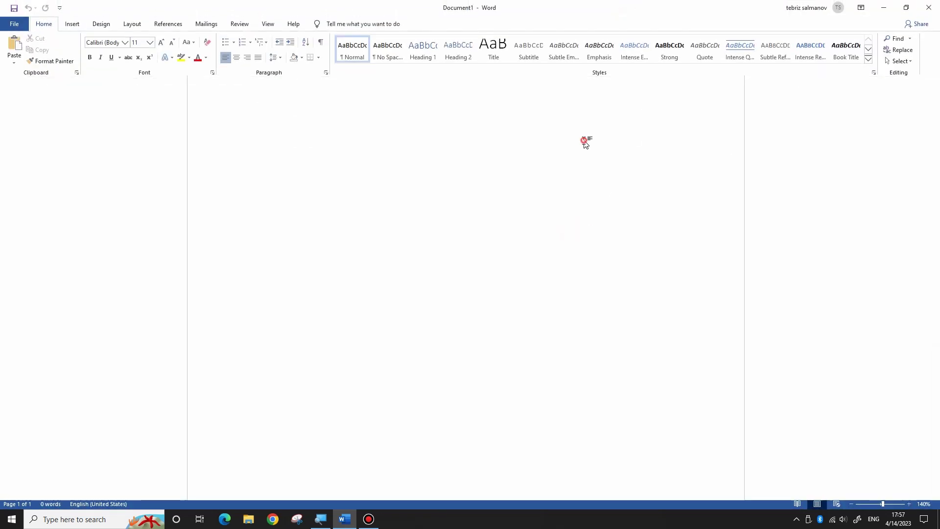
{"action": "left_click", "coordinate": [621, 5]}
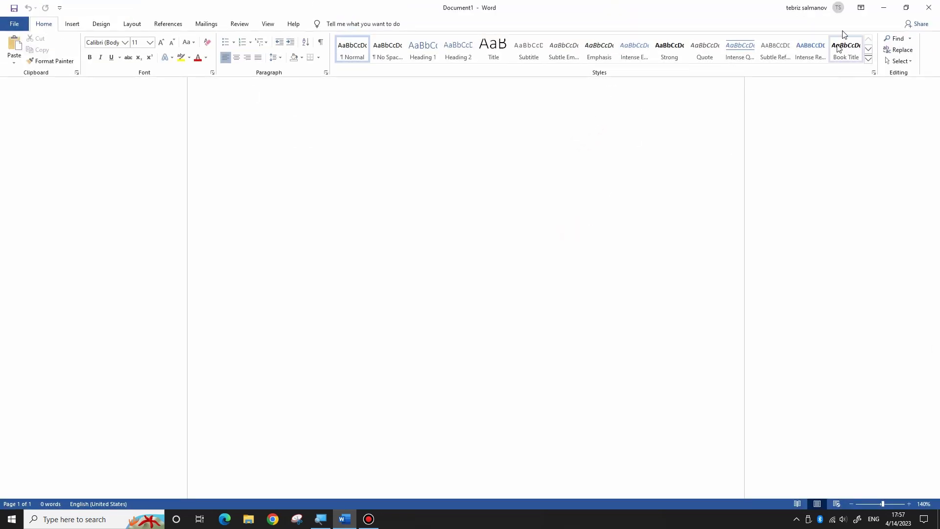
{"action": "left_click", "coordinate": [861, 8]}
{"action": "left_click", "coordinate": [854, 59]}
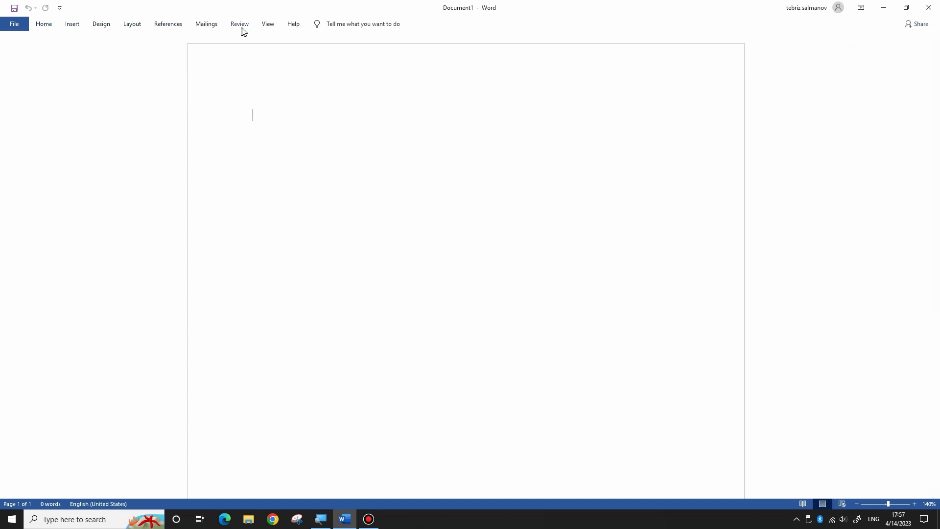
{"action": "left_click", "coordinate": [861, 8]}
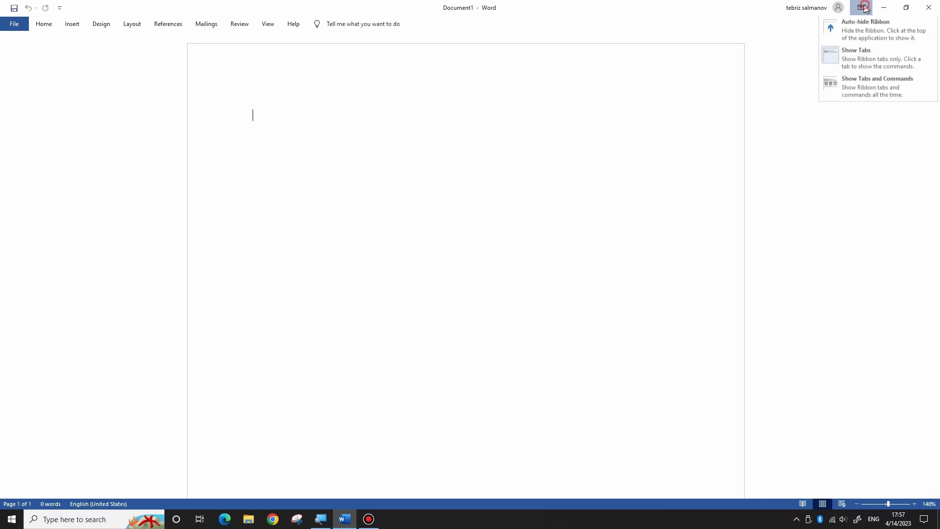
{"action": "left_click", "coordinate": [842, 94]}
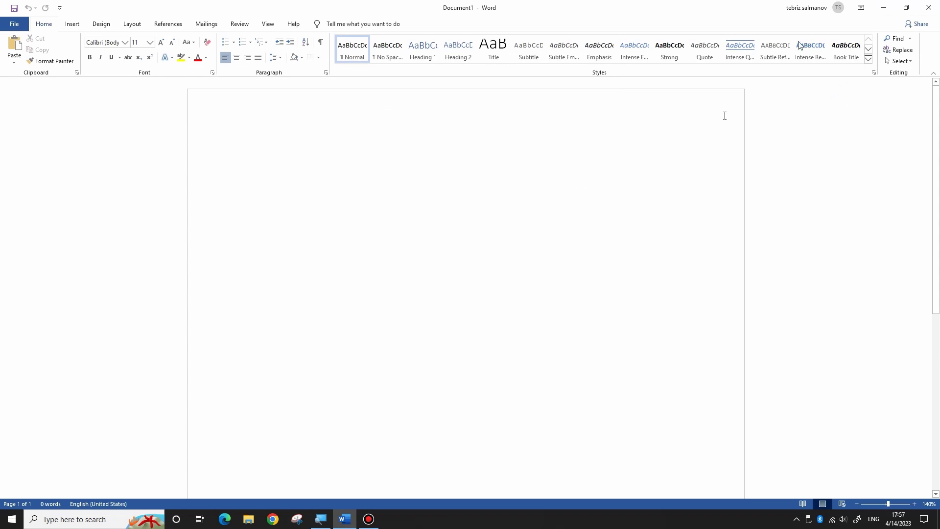
{"action": "left_click", "coordinate": [821, 10]}
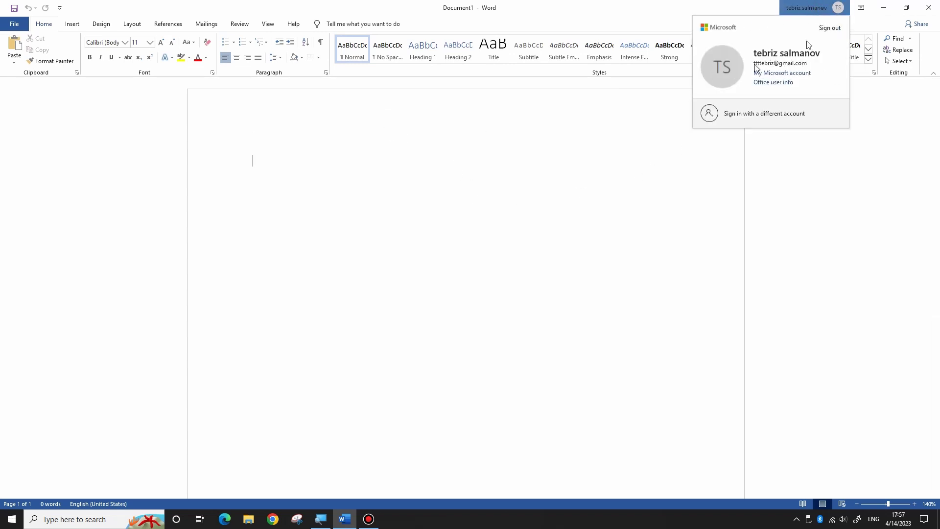
{"action": "left_click", "coordinate": [325, 147]}
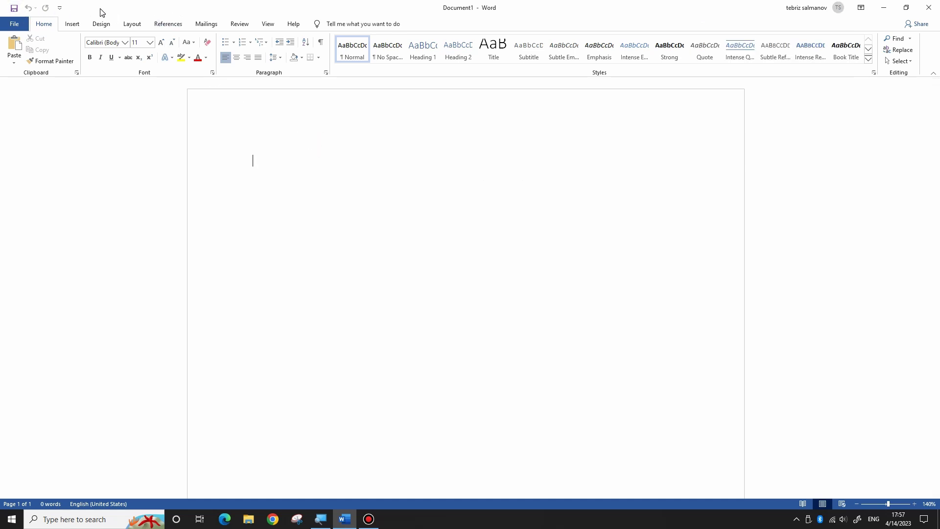
Add the New and Open commands to the Quick Access Toolbar
{"action": "left_click", "coordinate": [60, 7]}
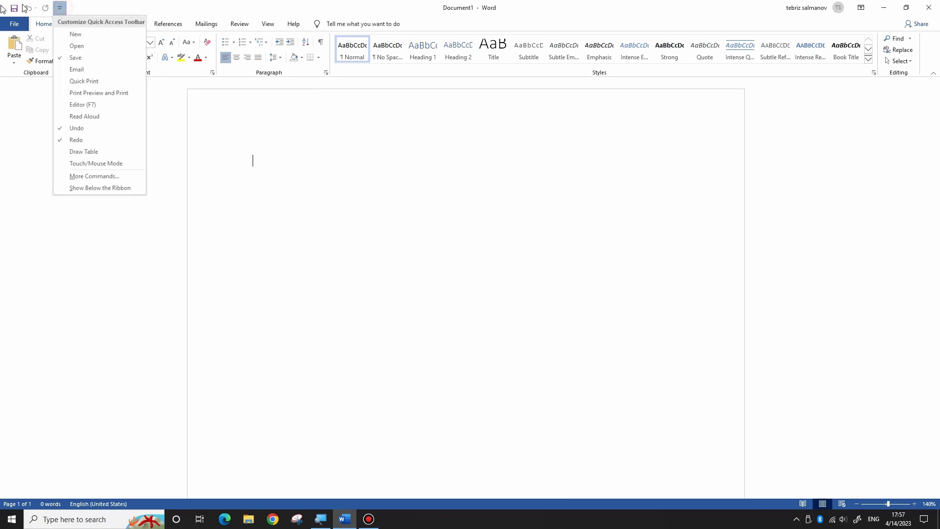
{"action": "left_click", "coordinate": [76, 33]}
{"action": "left_click", "coordinate": [76, 9]}
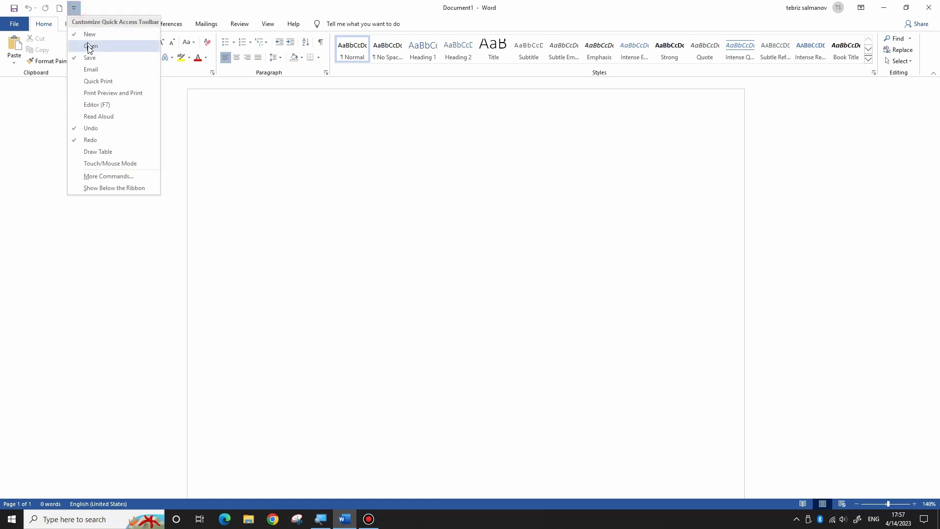
{"action": "left_click", "coordinate": [86, 46]}
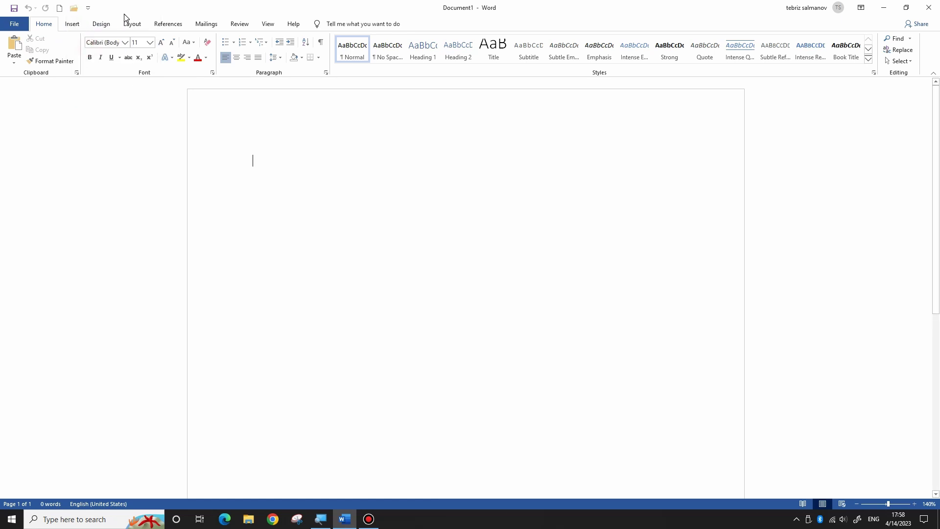
Browse the Insert, Design, Layout and Home ribbon tabs
{"action": "left_click", "coordinate": [69, 27]}
{"action": "left_click", "coordinate": [101, 25]}
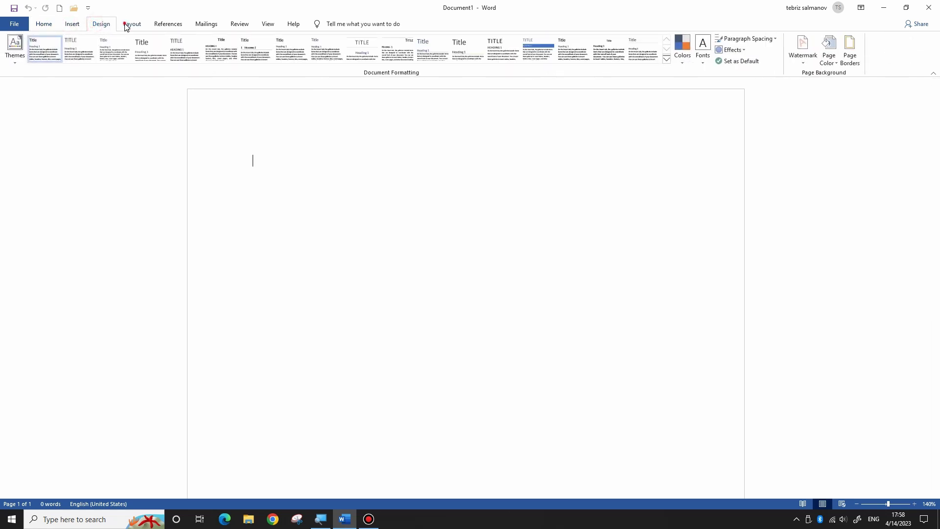
{"action": "left_click", "coordinate": [131, 25]}
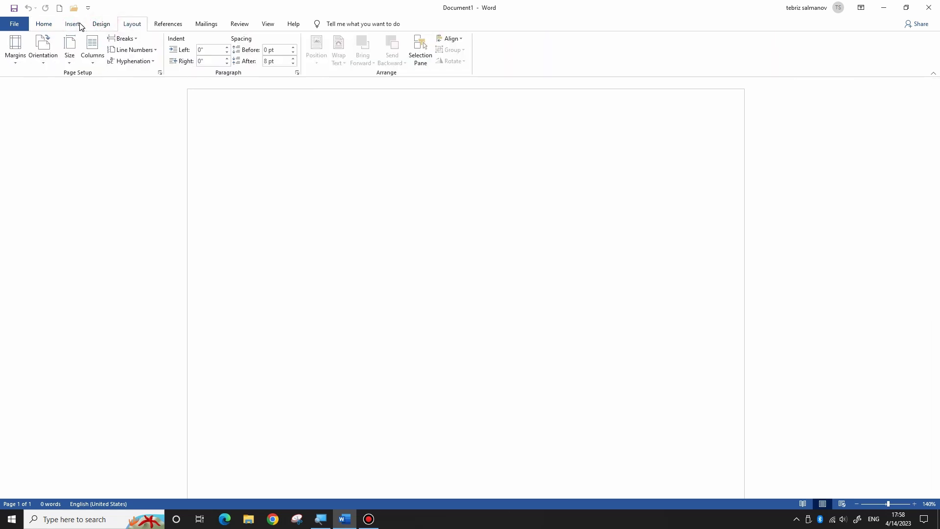
{"action": "left_click", "coordinate": [45, 25]}
{"action": "left_click", "coordinate": [70, 26]}
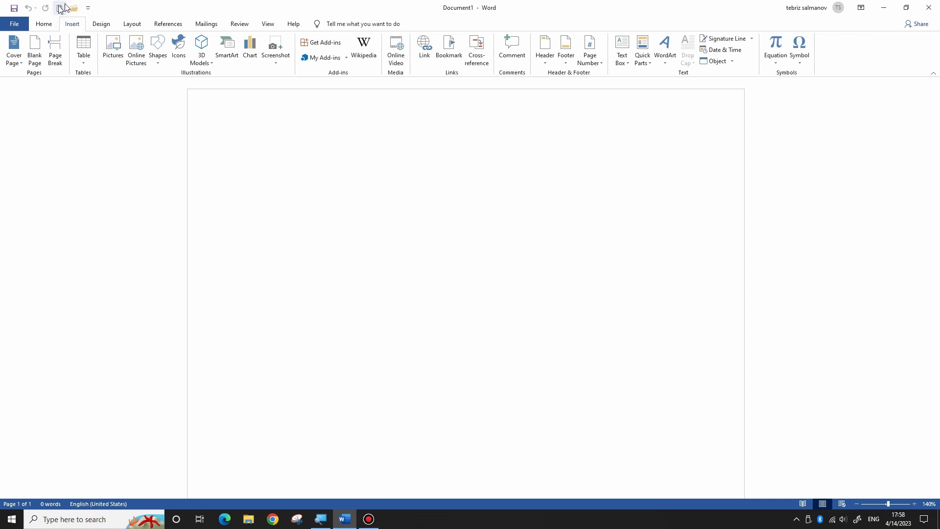
Move the Quick Access Toolbar below the ribbon, then back above it
{"action": "left_click", "coordinate": [89, 8]}
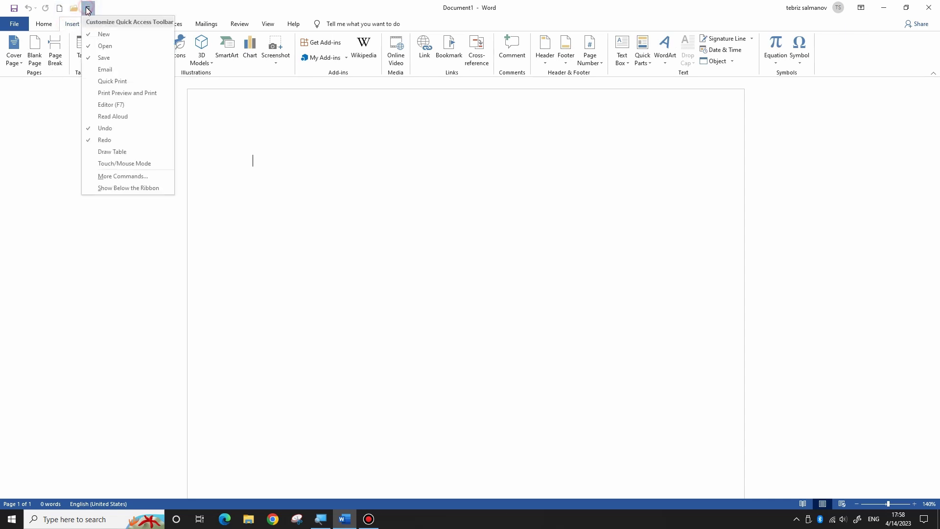
{"action": "left_click", "coordinate": [105, 188]}
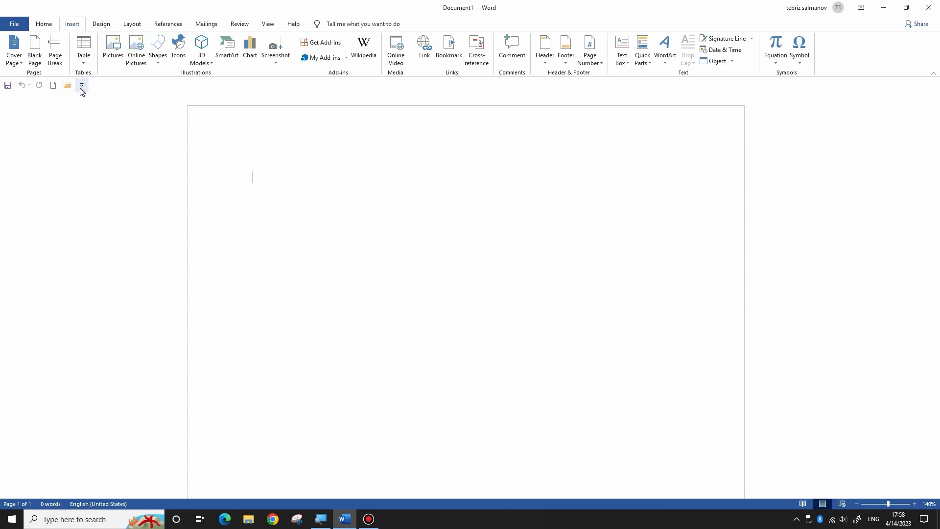
{"action": "left_click", "coordinate": [81, 86]}
{"action": "left_click", "coordinate": [98, 264]}
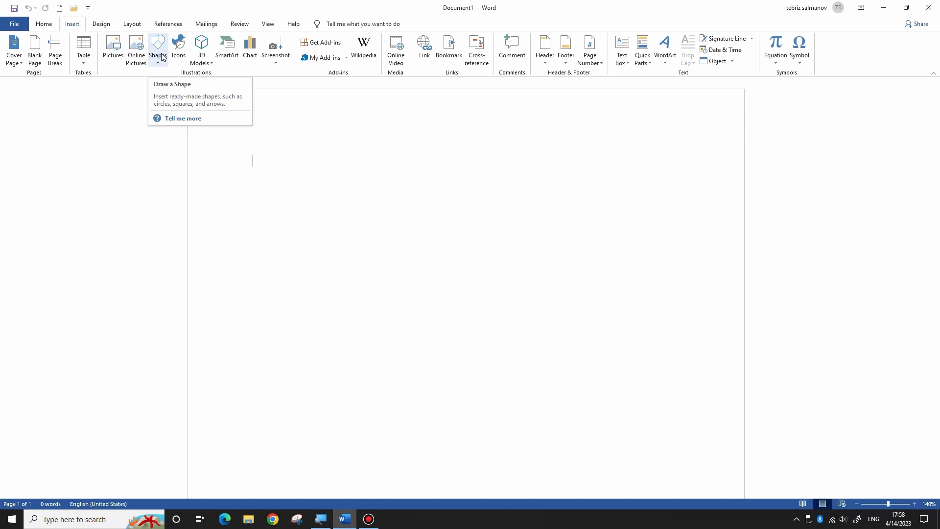
{"action": "left_click", "coordinate": [88, 7]}
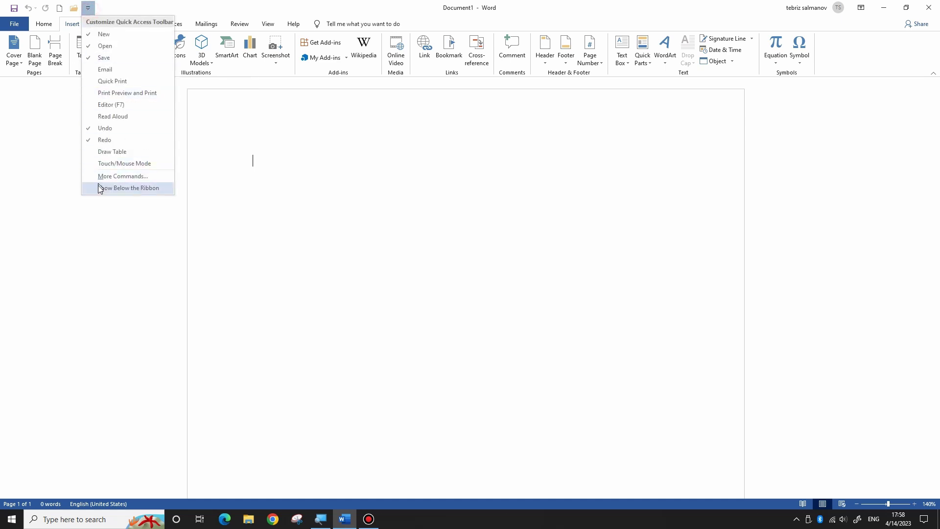
{"action": "left_click", "coordinate": [315, 164]}
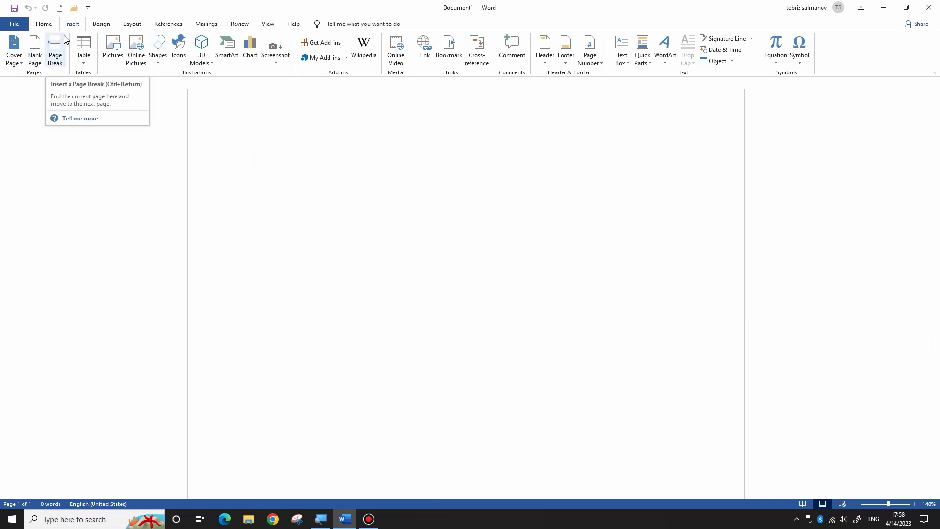
Add Email, Quick Print and Print Preview and Print to the toolbar, and test print preview
{"action": "left_click", "coordinate": [87, 8]}
{"action": "left_click", "coordinate": [100, 74]}
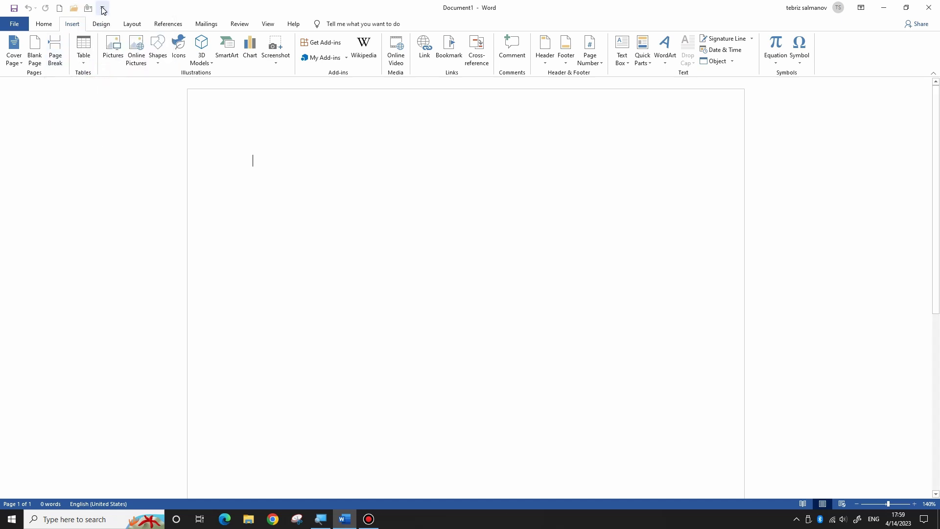
{"action": "left_click", "coordinate": [102, 7]}
{"action": "left_click", "coordinate": [112, 81]}
{"action": "left_click", "coordinate": [116, 9]}
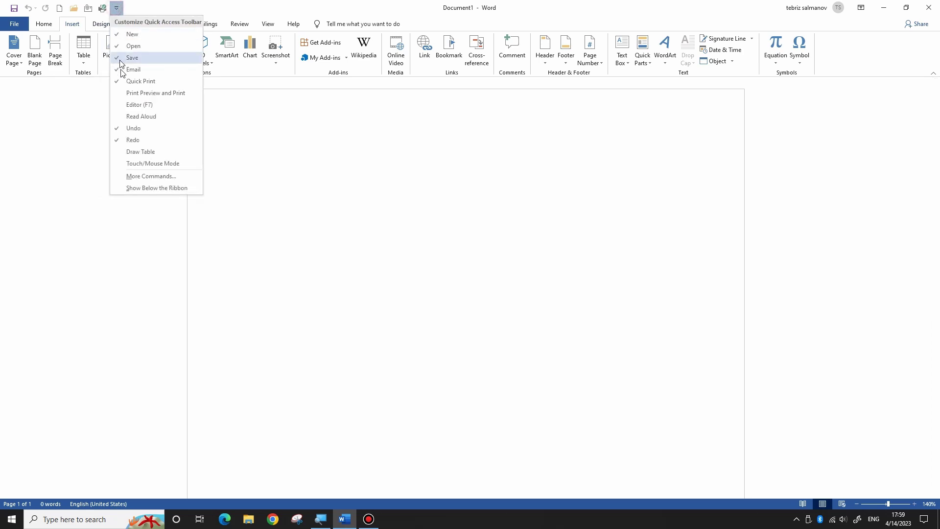
{"action": "left_click", "coordinate": [125, 93]}
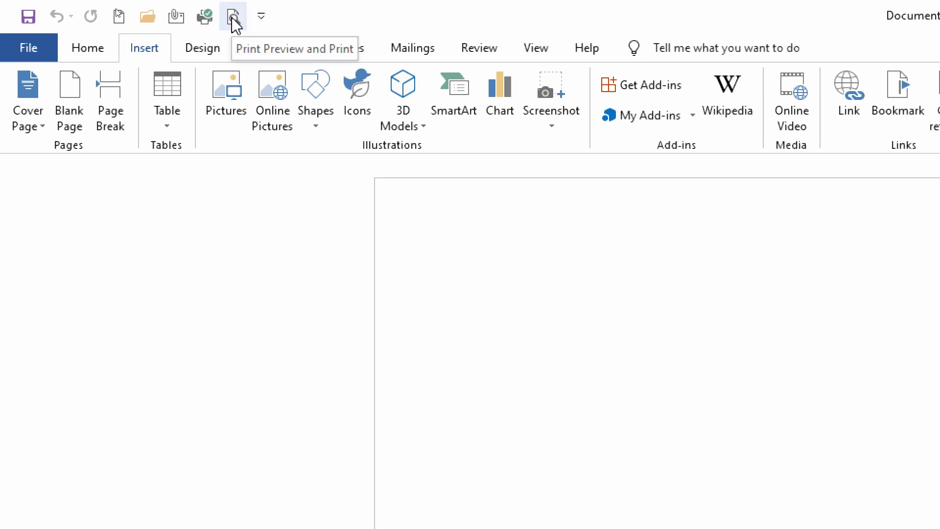
{"action": "left_click", "coordinate": [233, 20]}
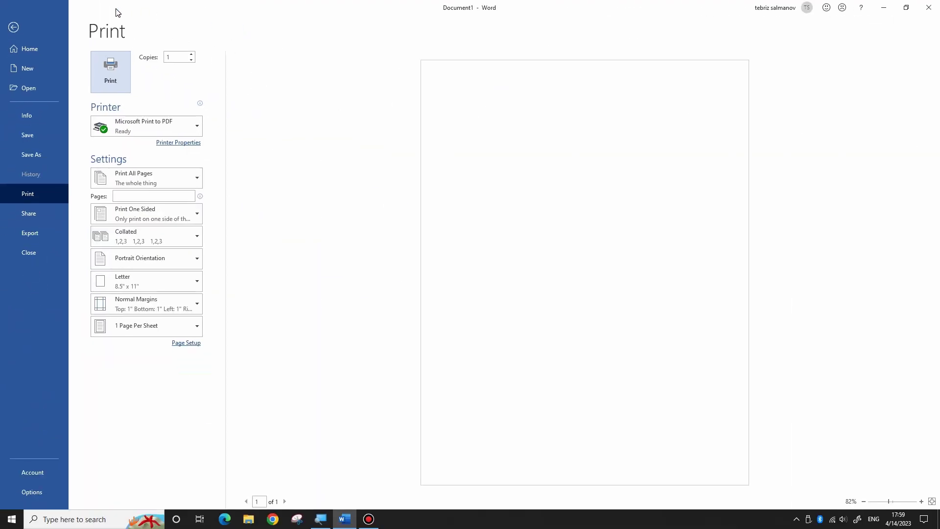
{"action": "key", "text": "Escape"}
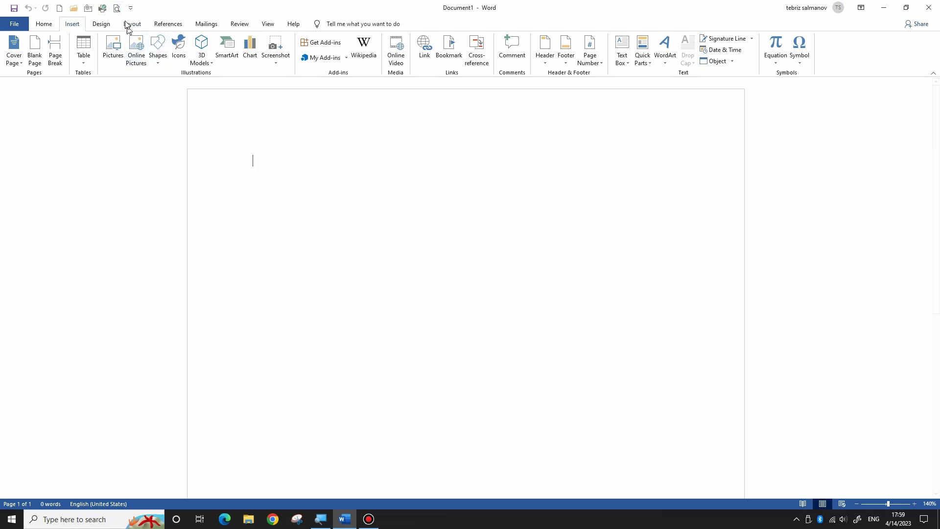
Toggle the Editor command on and off the toolbar, then type 'Fsf ff wfewfewf' on the page
{"action": "left_click", "coordinate": [130, 8]}
{"action": "left_click", "coordinate": [149, 105]}
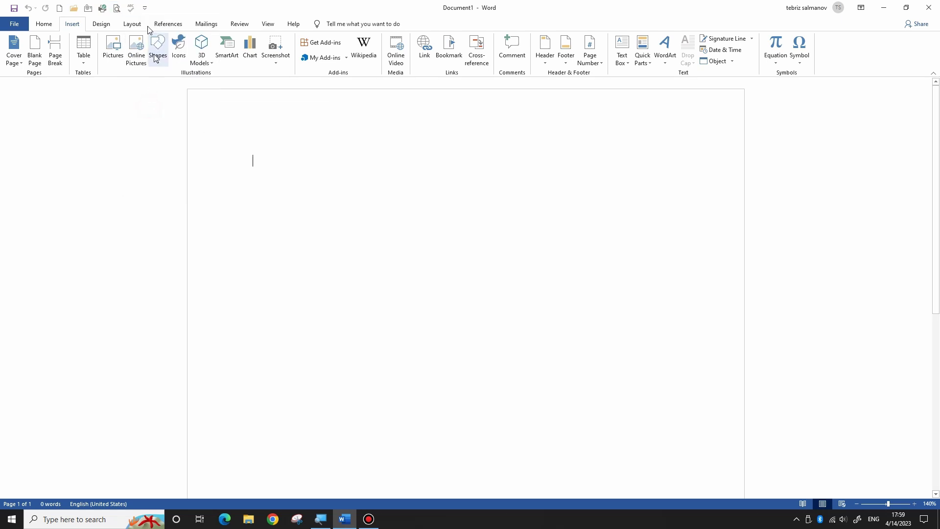
{"action": "left_click", "coordinate": [145, 8]}
{"action": "left_click", "coordinate": [159, 105]}
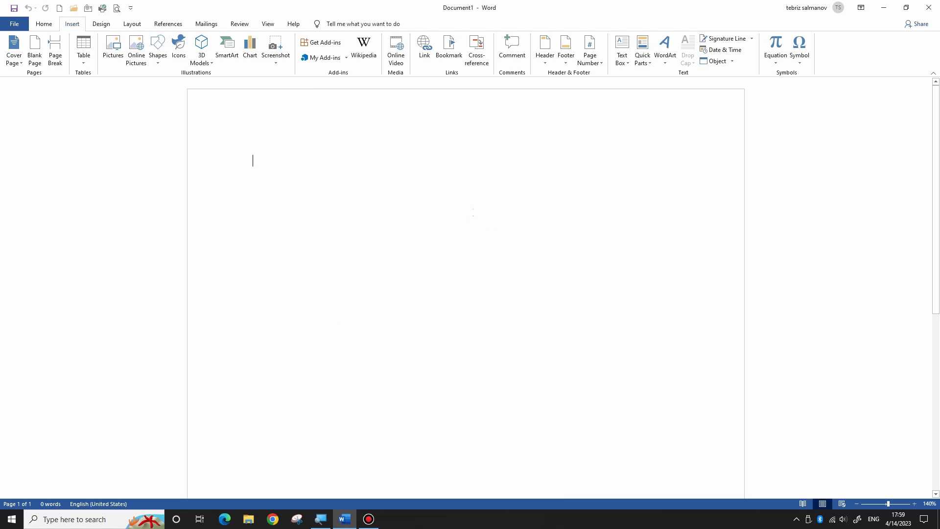
{"action": "type", "text": "Fsf ff wfewfewf"}
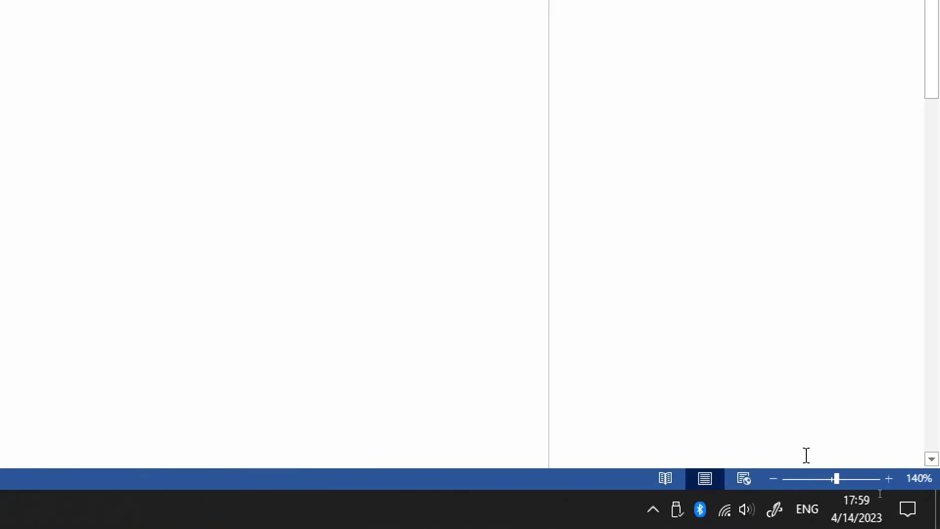
Set zoom to 100% and hide Zoom, Zoom Slider and View Shortcuts from the status bar
{"action": "mouse_move", "coordinate": [835, 479]}
{"action": "left_mouse_down"}
{"action": "mouse_move", "coordinate": [789, 484]}
{"action": "mouse_move", "coordinate": [855, 483]}
{"action": "mouse_move", "coordinate": [832, 483]}
{"action": "left_mouse_up"}
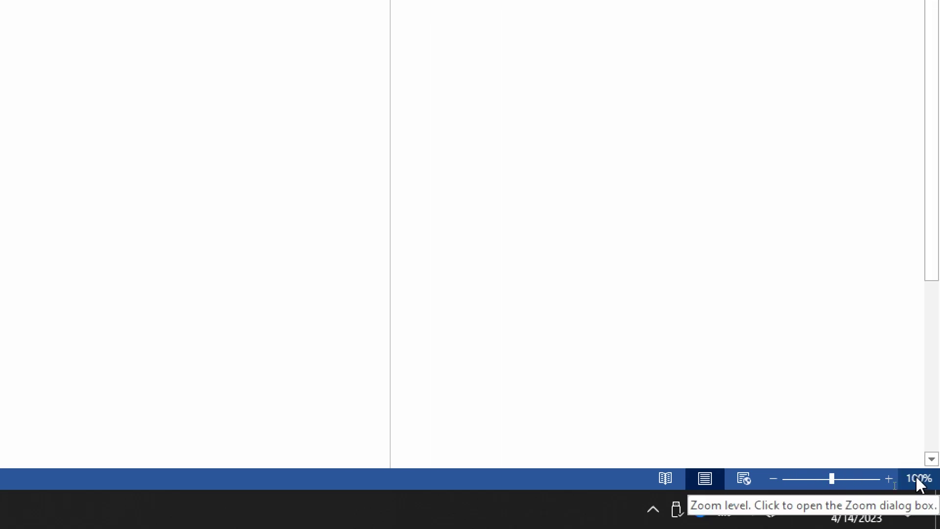
{"action": "right_click", "coordinate": [527, 478]}
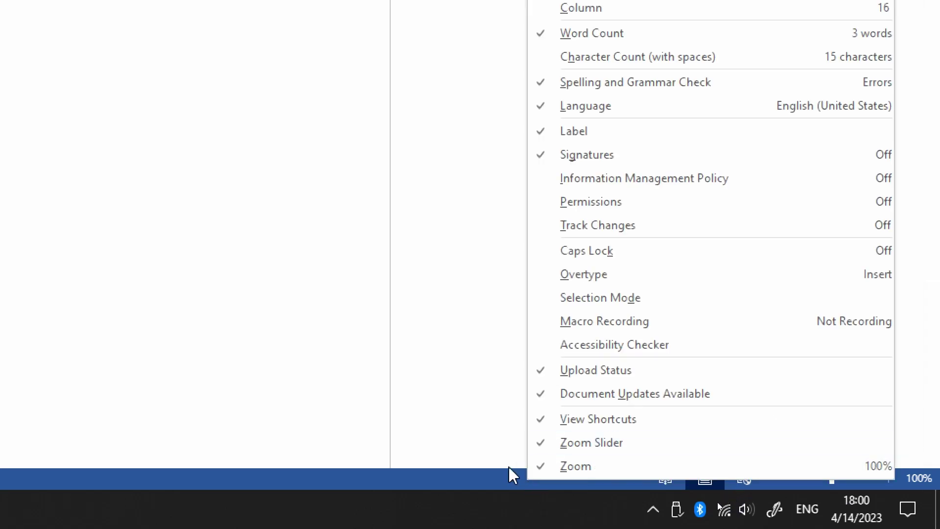
{"action": "left_click", "coordinate": [542, 466]}
{"action": "left_click", "coordinate": [549, 442]}
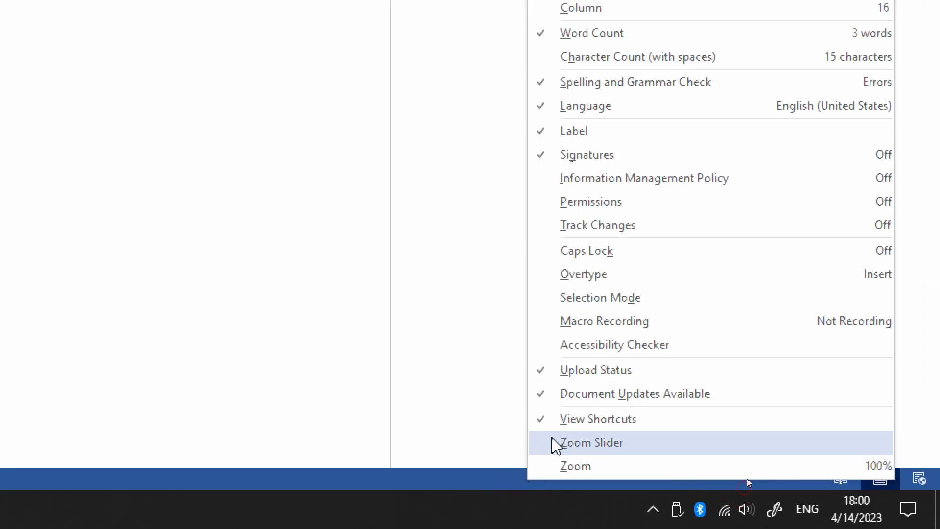
{"action": "left_click", "coordinate": [549, 419]}
{"action": "left_click", "coordinate": [509, 463]}
Show Zoom, Zoom Slider and View Shortcuts on the status bar again
{"action": "right_click", "coordinate": [530, 485]}
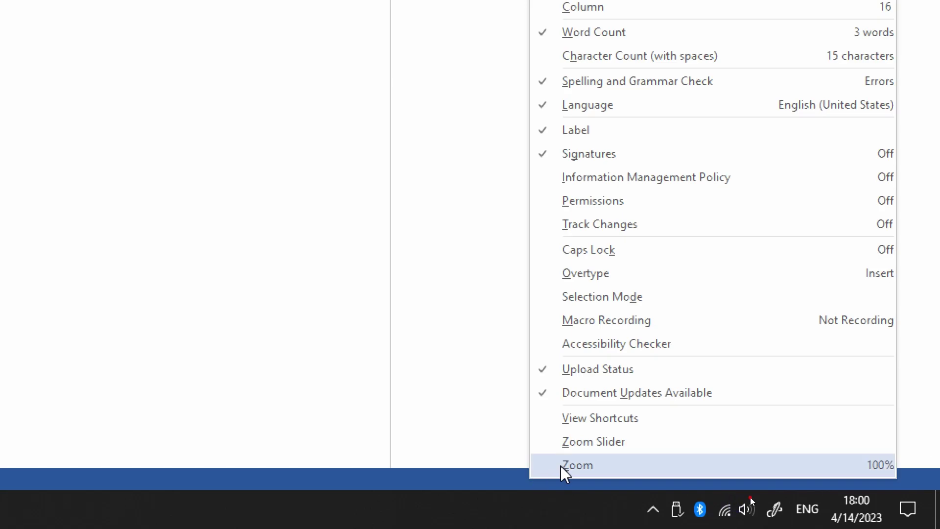
{"action": "left_click", "coordinate": [563, 464]}
{"action": "left_click", "coordinate": [573, 442]}
{"action": "left_click", "coordinate": [568, 418]}
{"action": "left_click", "coordinate": [519, 470]}
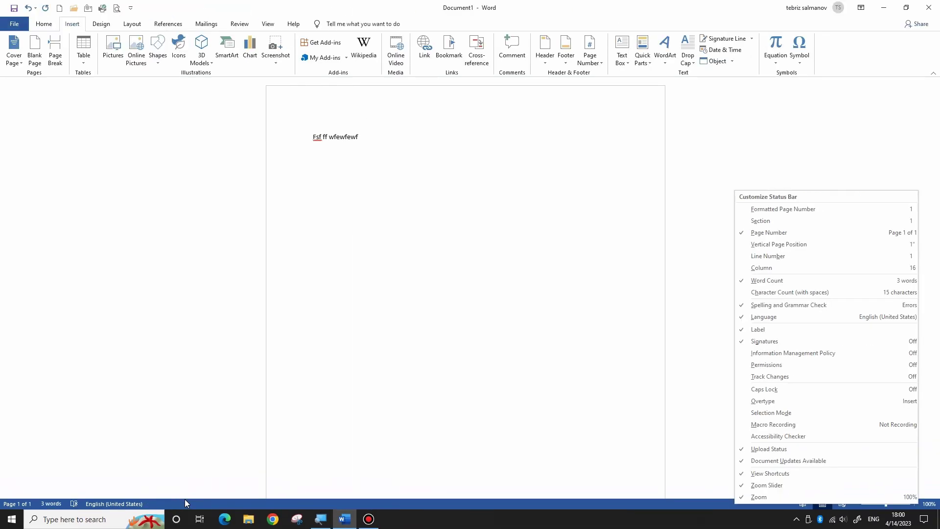
Dismiss the status bar list and browse the Help, Review, Mailings, Layout and Home tabs
{"action": "left_click", "coordinate": [297, 392]}
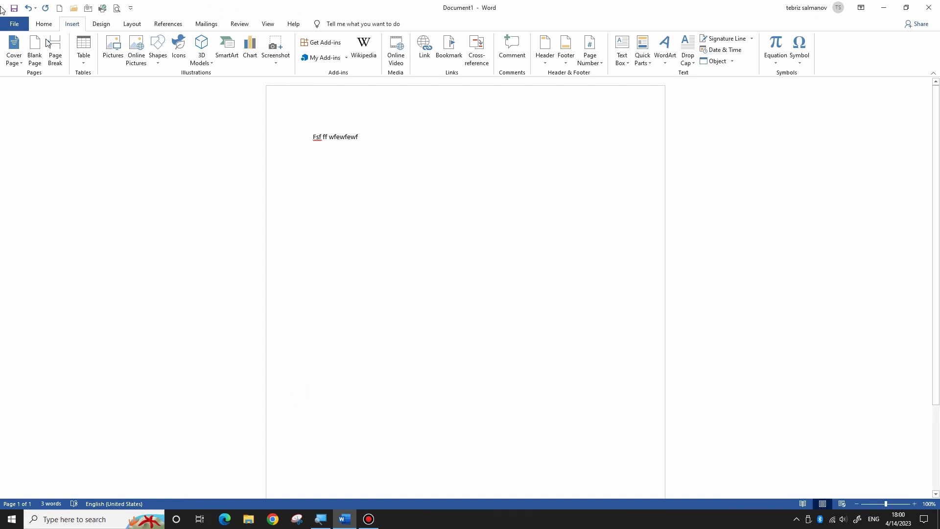
{"action": "left_click", "coordinate": [292, 24]}
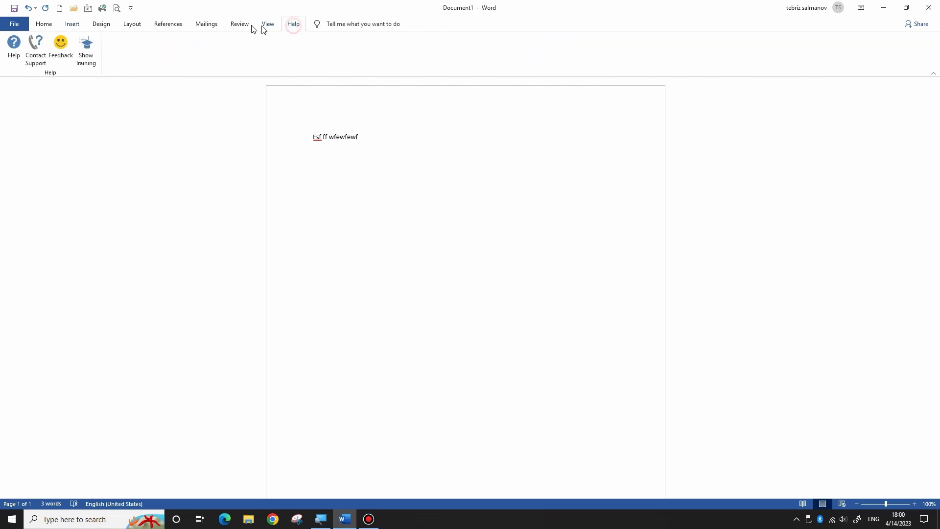
{"action": "left_click", "coordinate": [240, 24]}
{"action": "left_click", "coordinate": [218, 24]}
{"action": "left_click", "coordinate": [132, 24]}
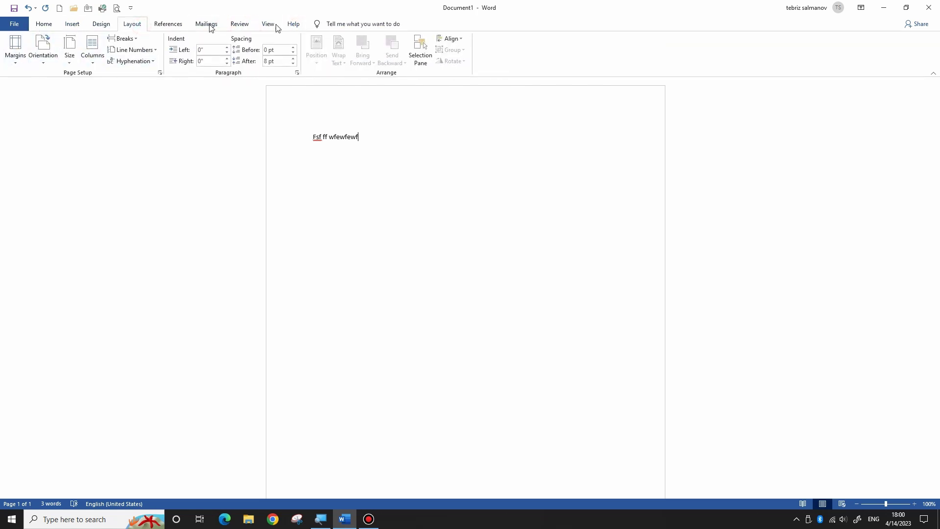
{"action": "left_click", "coordinate": [44, 24]}
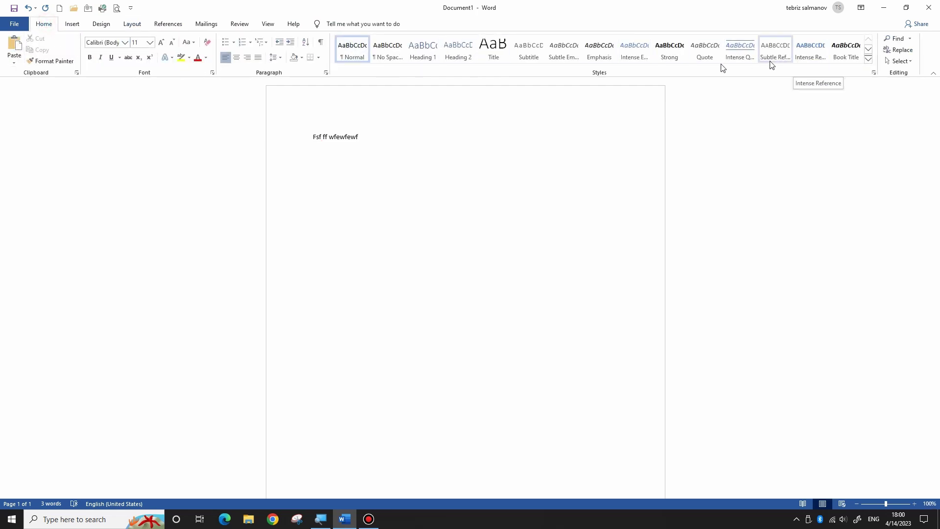
Glance at the File backstage, then show the Help tab commands
{"action": "left_click", "coordinate": [7, 28]}
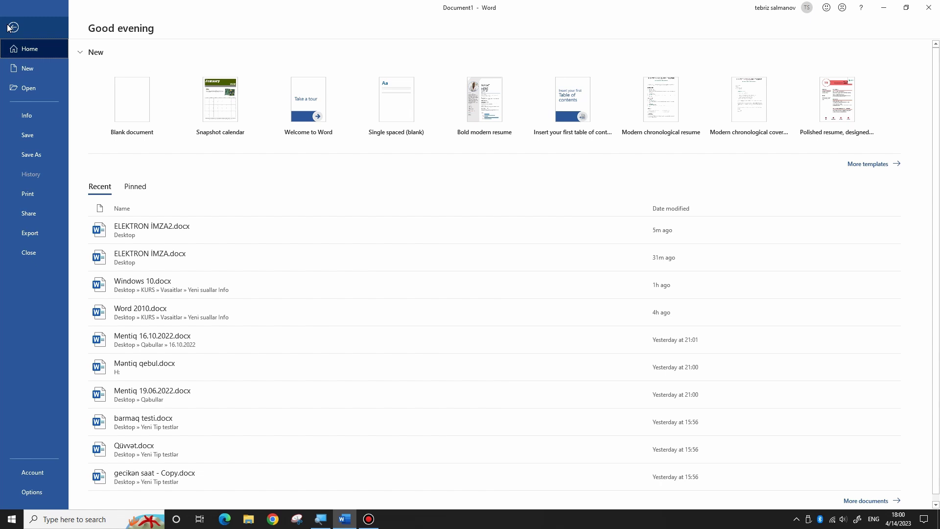
{"action": "left_click", "coordinate": [10, 28]}
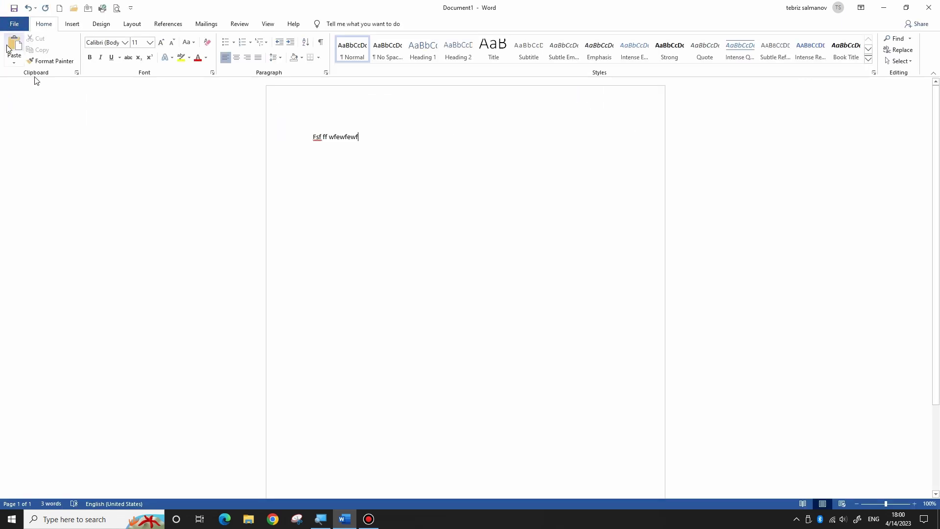
{"action": "left_click", "coordinate": [294, 25]}
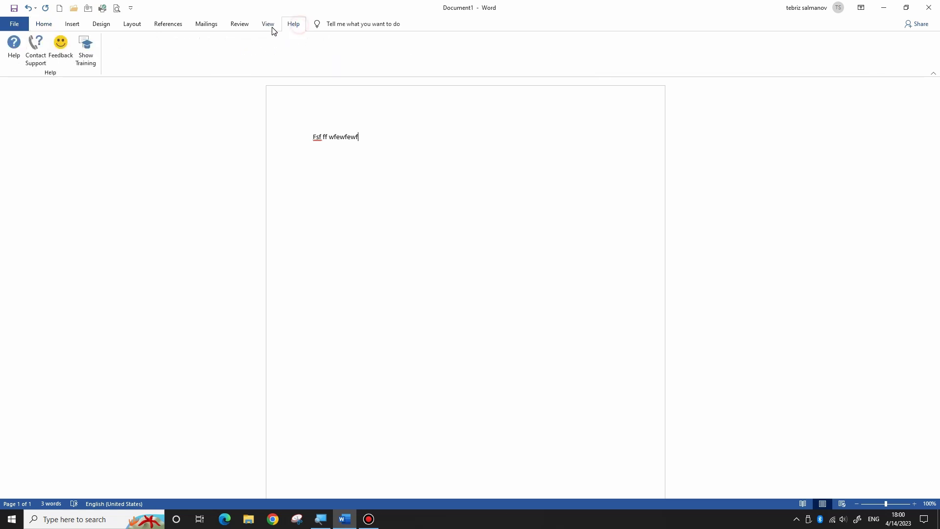
Search 'table' in the Tell me box and dismiss the results without inserting
{"action": "left_click", "coordinate": [354, 27]}
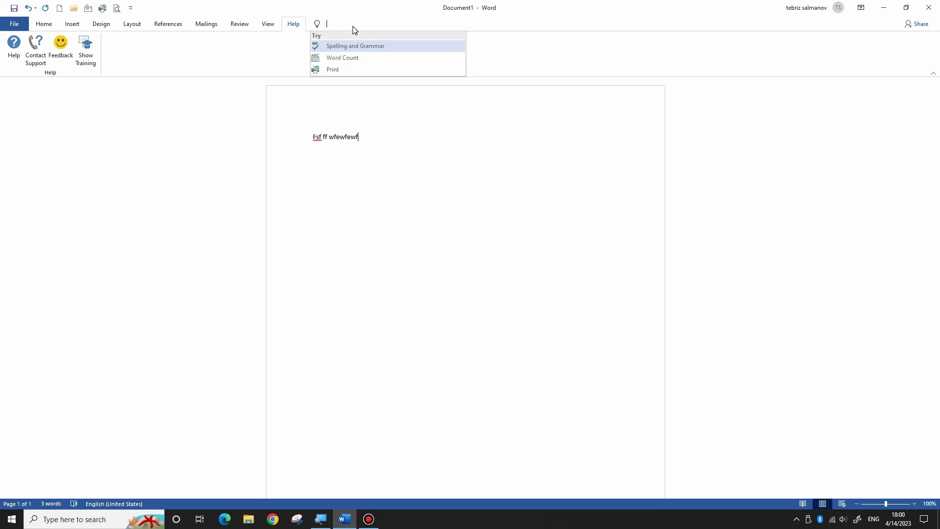
{"action": "type", "text": "table"}
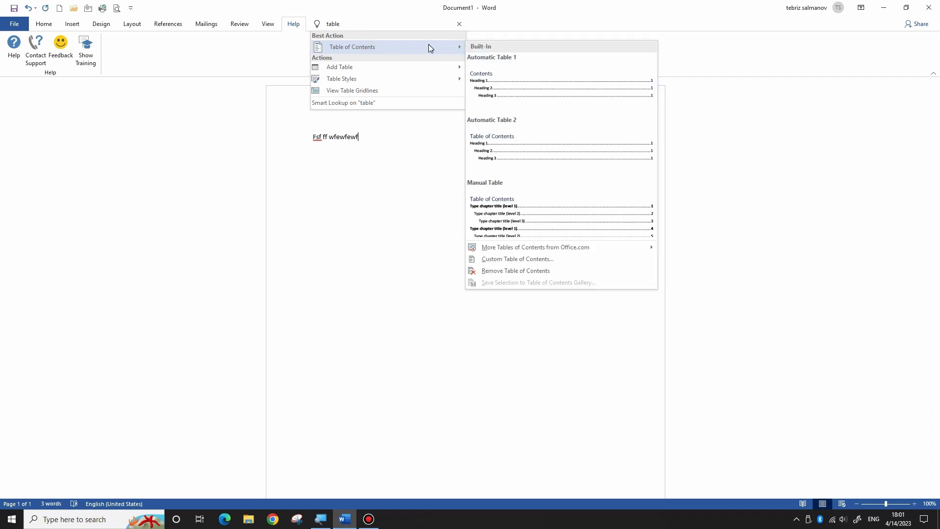
{"action": "mouse_move", "coordinate": [340, 67]}
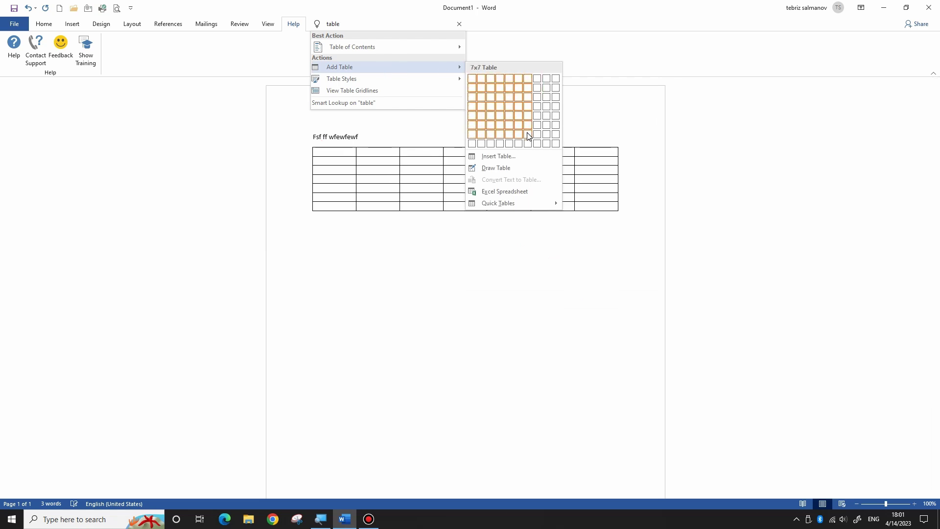
{"action": "left_click", "coordinate": [348, 301]}
Search 'foot', dismiss the footer suggestions, and return to the Home tab
{"action": "left_click", "coordinate": [367, 26]}
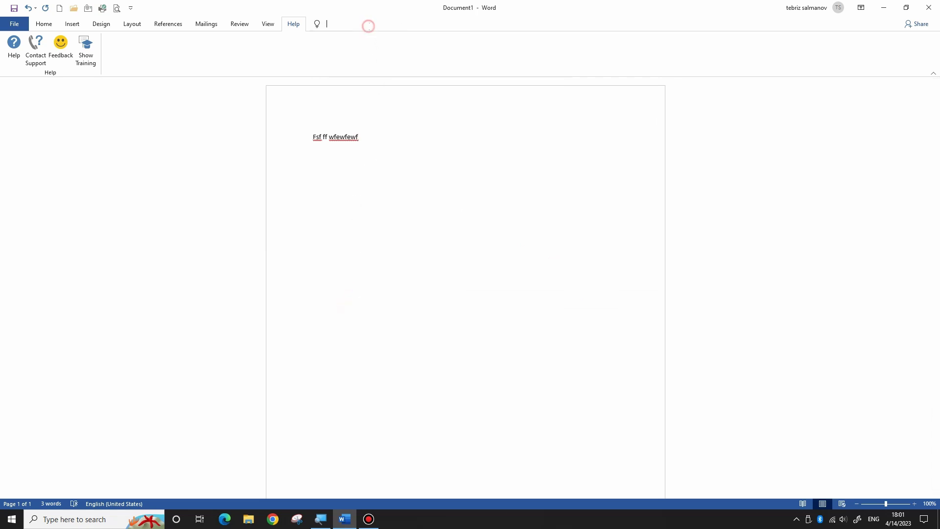
{"action": "type", "text": "fo"}
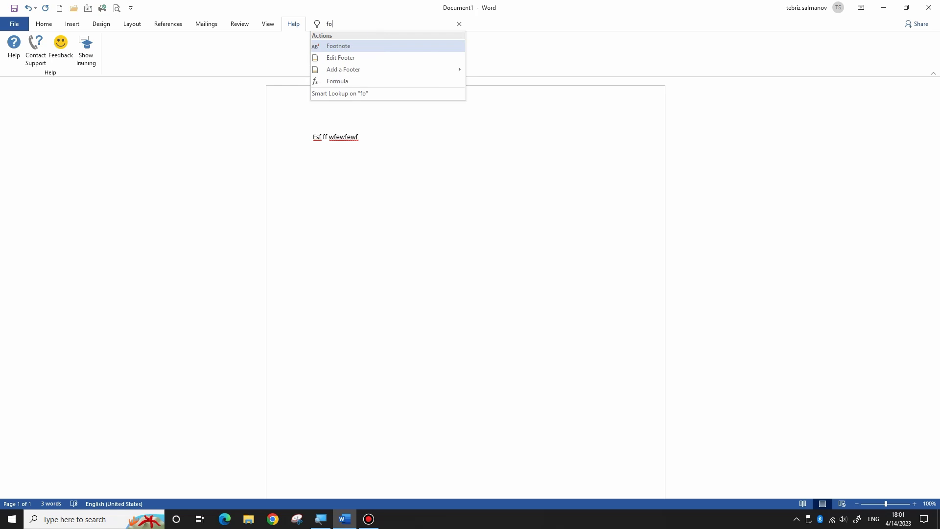
{"action": "type", "text": "ot"}
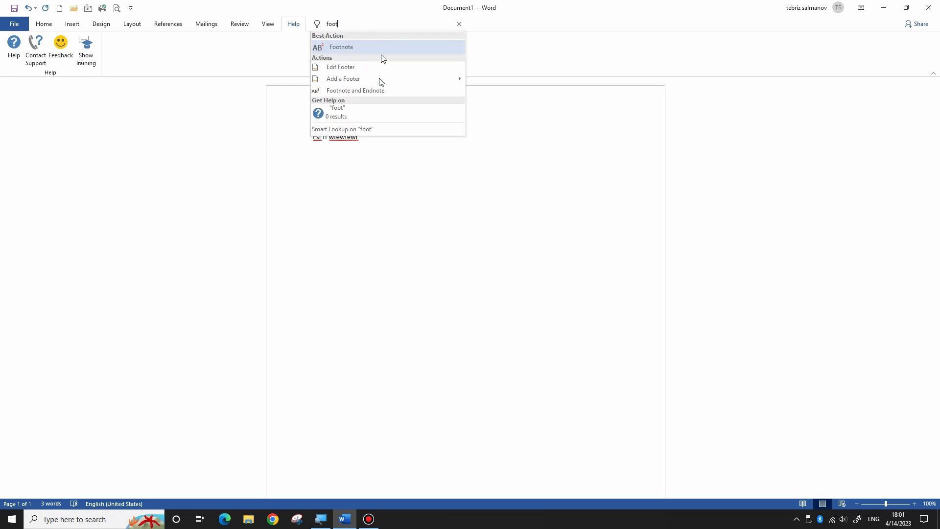
{"action": "left_click", "coordinate": [391, 191]}
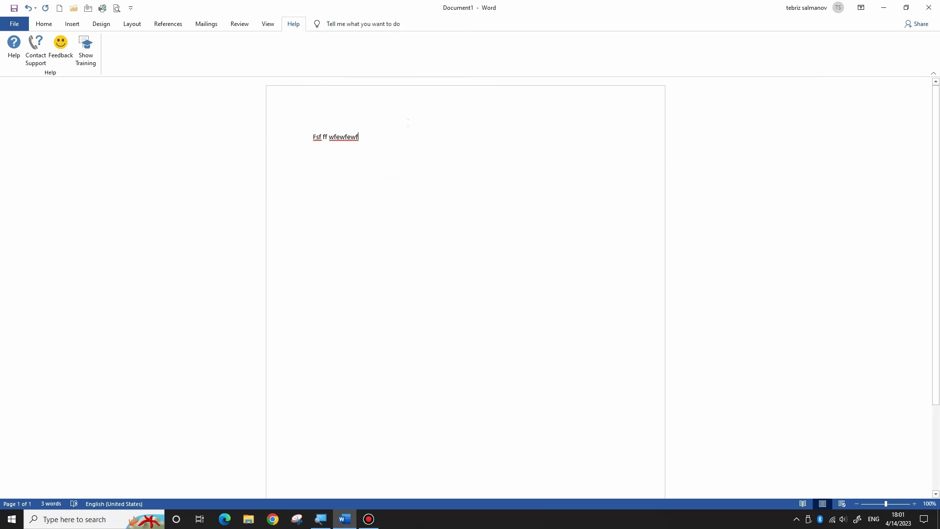
{"action": "left_click", "coordinate": [43, 25]}
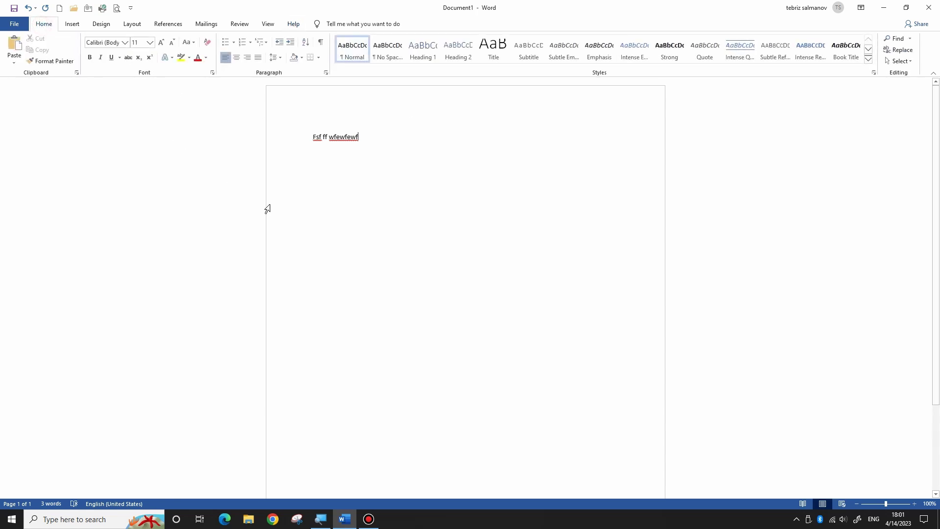
Open the File backstage, close and reopen it twice, ending on its Home page
{"action": "left_click", "coordinate": [14, 24]}
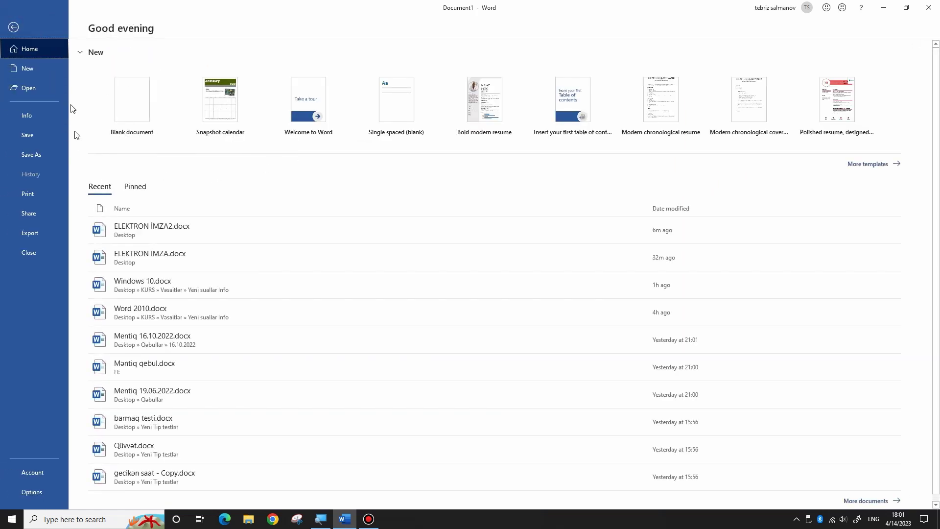
{"action": "left_click", "coordinate": [29, 27]}
{"action": "left_click", "coordinate": [13, 26]}
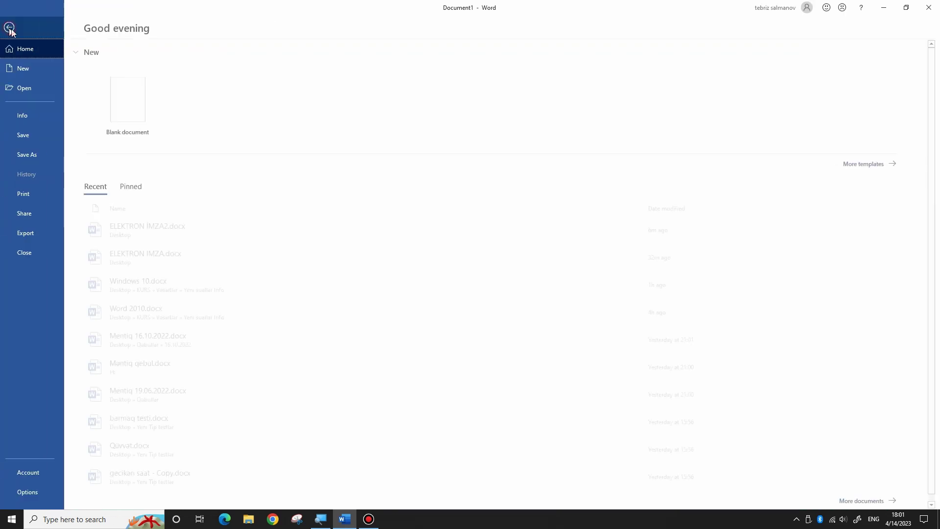
{"action": "left_click", "coordinate": [13, 27]}
{"action": "left_click", "coordinate": [12, 24]}
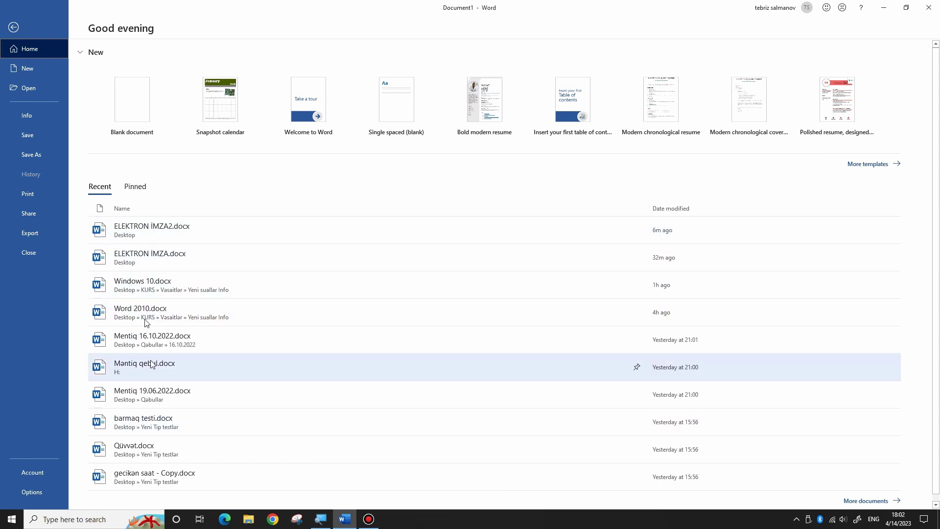
Pin ELEKTRON İMZA2.docx, confirm it under Pinned, and return to the Recent list
{"action": "scroll", "coordinate": [145, 323], "scroll_direction": "down", "scroll_amount": 1}
{"action": "scroll", "coordinate": [145, 323], "scroll_direction": "up", "scroll_amount": 1}
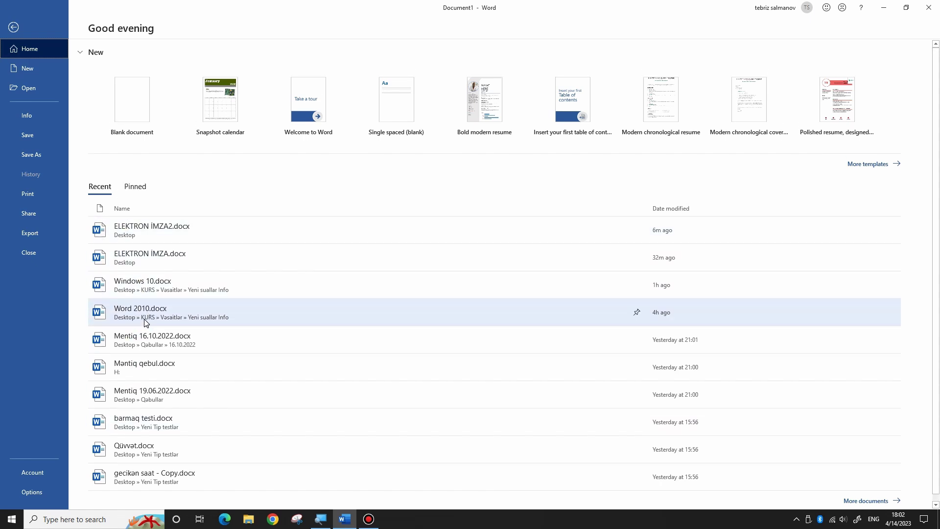
{"action": "left_click", "coordinate": [136, 187]}
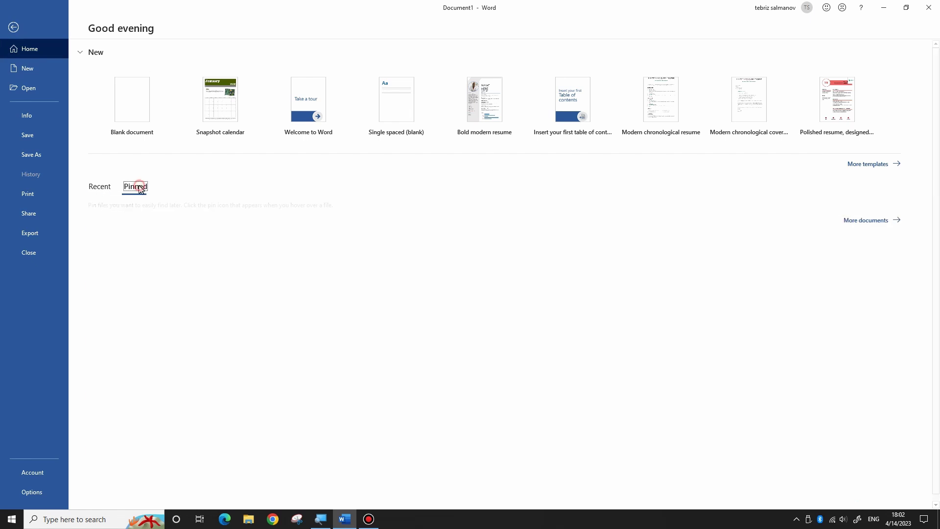
{"action": "left_click", "coordinate": [108, 187]}
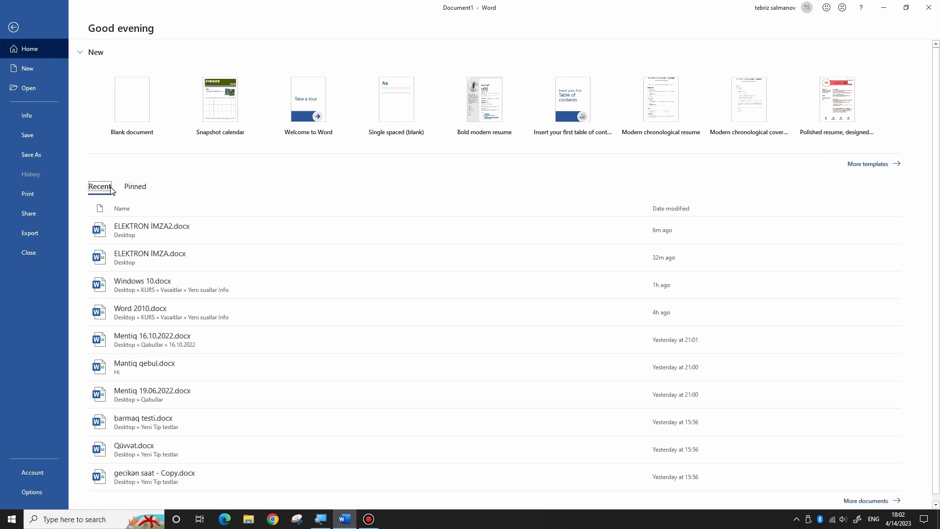
{"action": "mouse_move", "coordinate": [367, 230]}
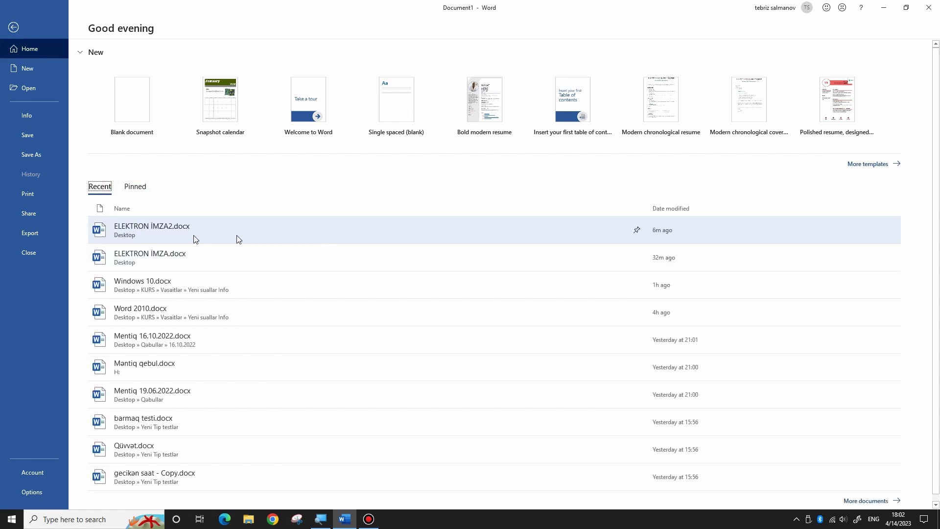
{"action": "left_click", "coordinate": [637, 231]}
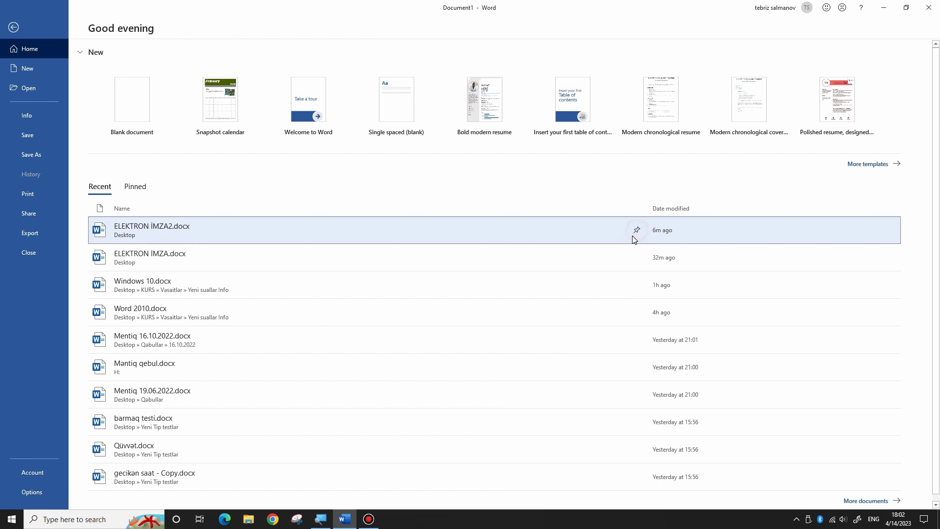
{"action": "left_click", "coordinate": [134, 186]}
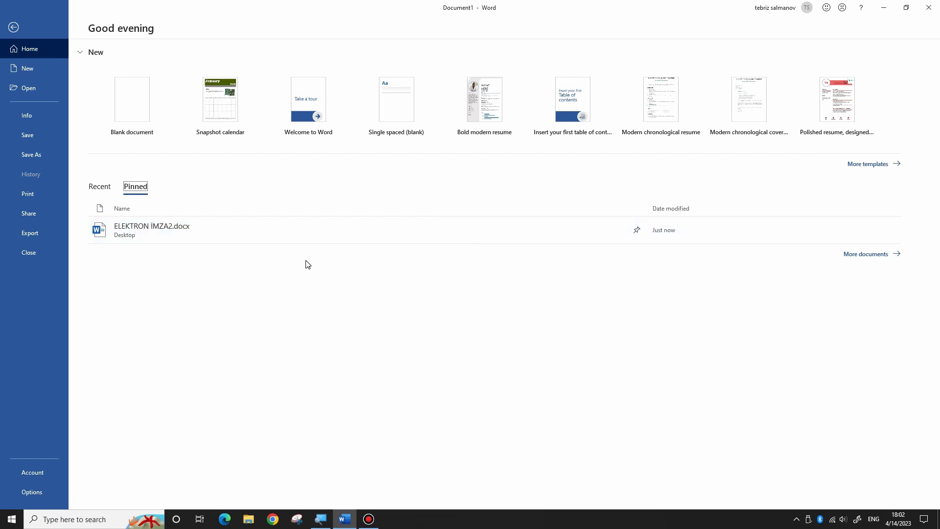
{"action": "left_click", "coordinate": [96, 187]}
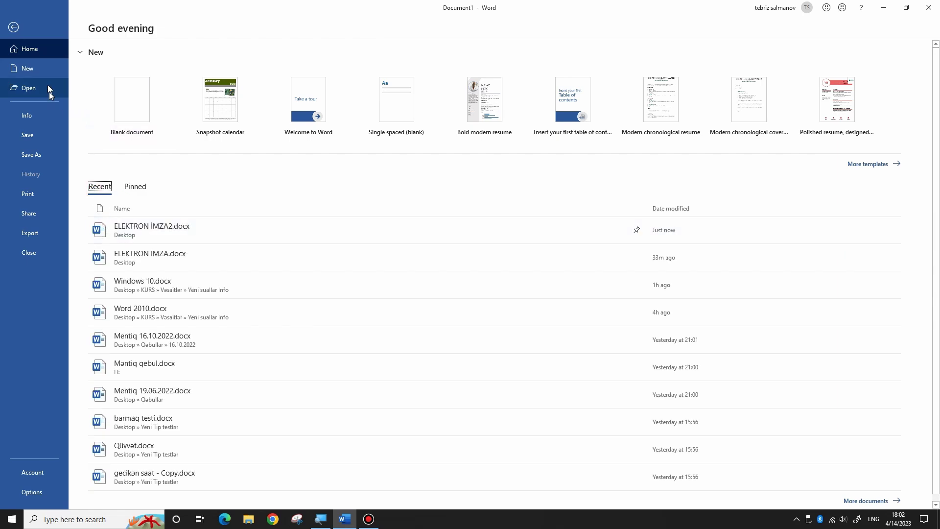
Create a document from the College newsletter template in the Education category
{"action": "left_click", "coordinate": [41, 73]}
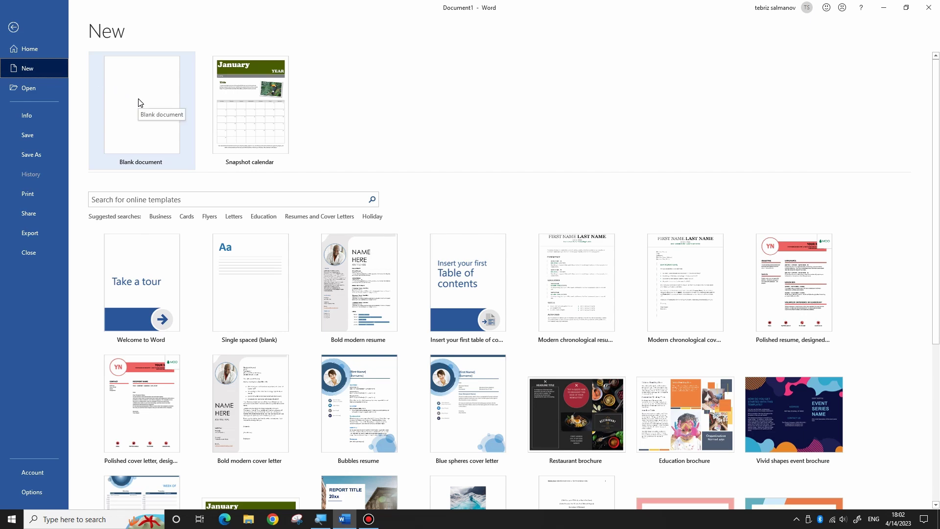
{"action": "scroll", "coordinate": [456, 275], "scroll_direction": "down", "scroll_amount": 1}
{"action": "scroll", "coordinate": [455, 275], "scroll_direction": "down", "scroll_amount": 5}
{"action": "scroll", "coordinate": [455, 276], "scroll_direction": "up", "scroll_amount": 5}
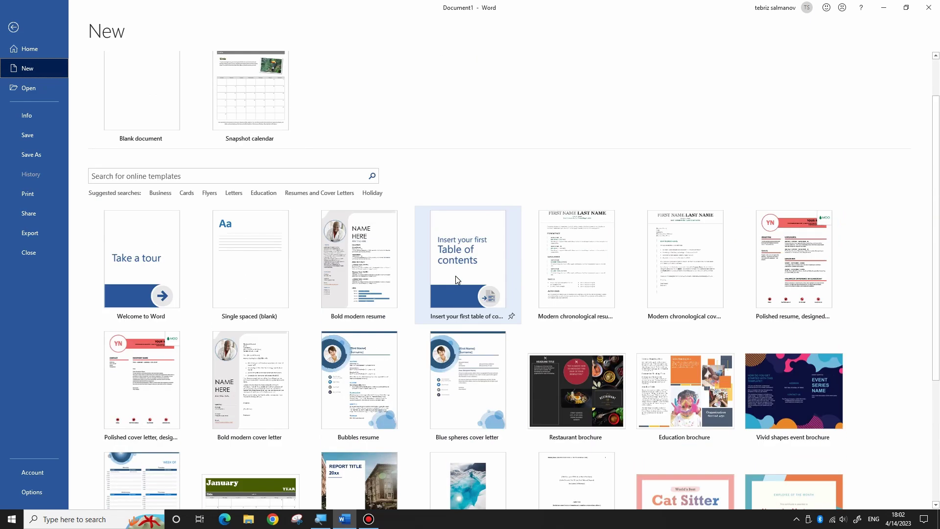
{"action": "left_click", "coordinate": [263, 192]}
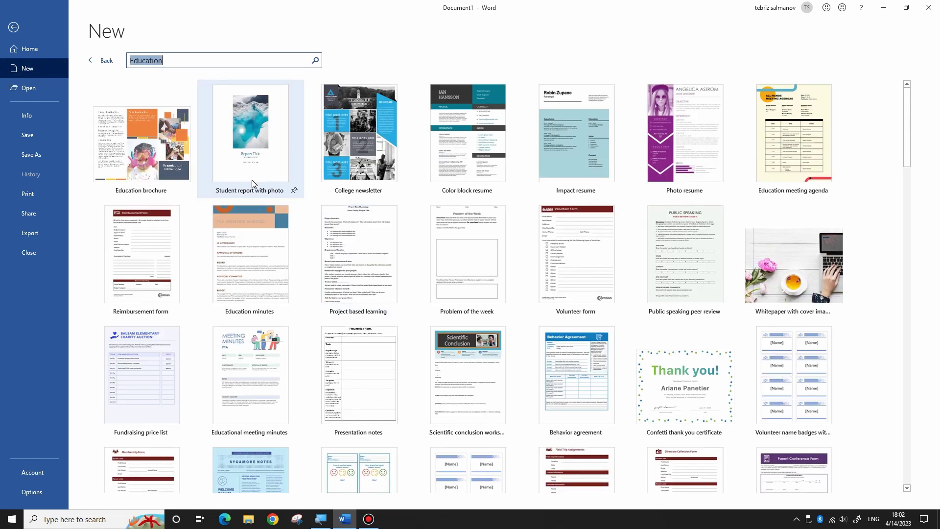
{"action": "left_click", "coordinate": [391, 129]}
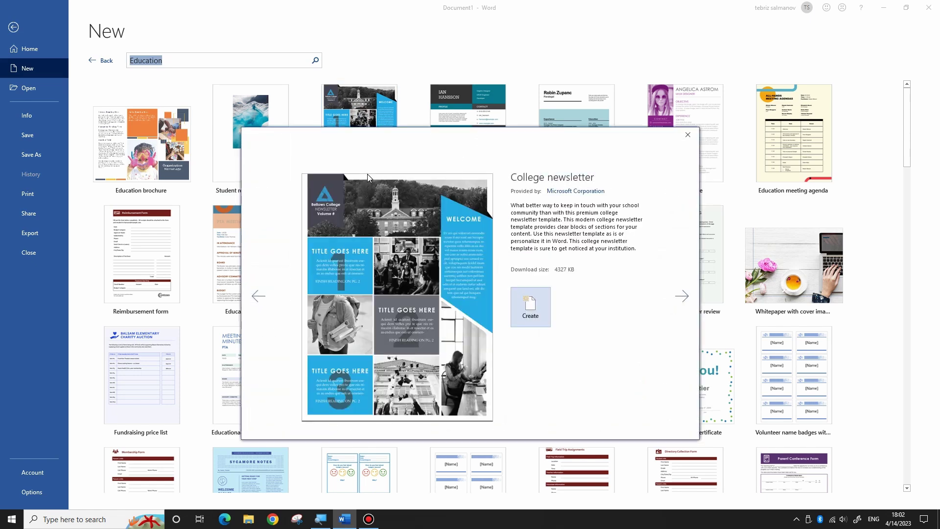
{"action": "left_click", "coordinate": [530, 307]}
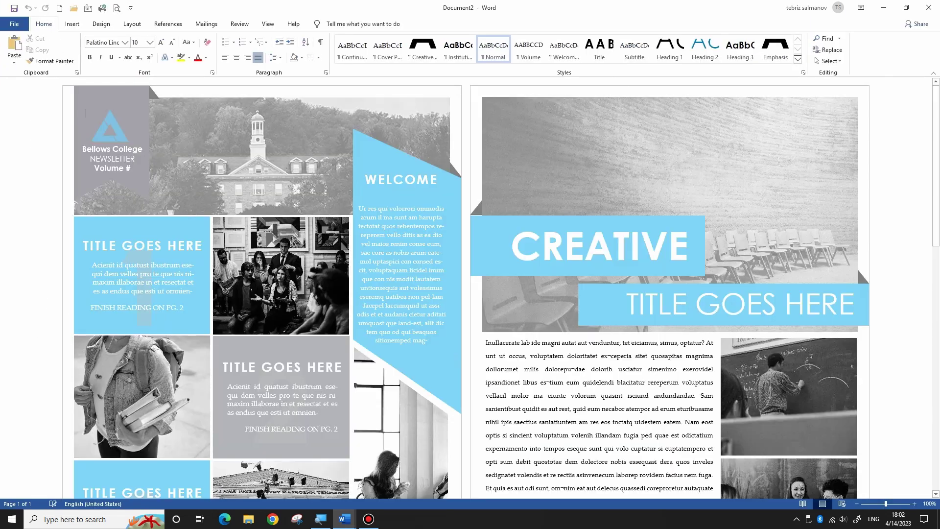
Scroll through the newsletter, then close it without saving
{"action": "scroll", "coordinate": [352, 225], "scroll_direction": "down", "scroll_amount": 5}
{"action": "scroll", "coordinate": [353, 224], "scroll_direction": "down", "scroll_amount": 2}
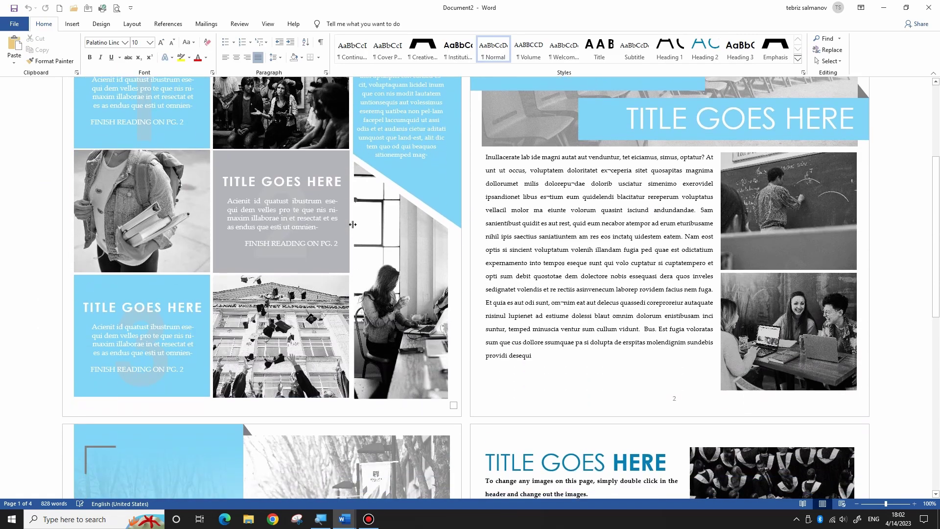
{"action": "scroll", "coordinate": [352, 225], "scroll_direction": "down", "scroll_amount": 4}
{"action": "scroll", "coordinate": [348, 222], "scroll_direction": "down", "scroll_amount": 6}
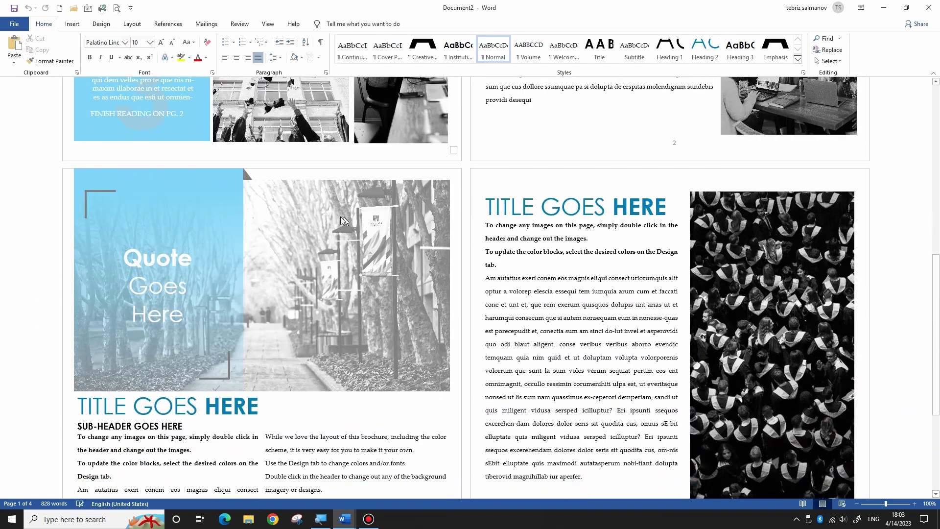
{"action": "scroll", "coordinate": [343, 222], "scroll_direction": "down", "scroll_amount": 4}
{"action": "scroll", "coordinate": [340, 219], "scroll_direction": "up", "scroll_amount": 5}
{"action": "scroll", "coordinate": [339, 217], "scroll_direction": "up", "scroll_amount": 4}
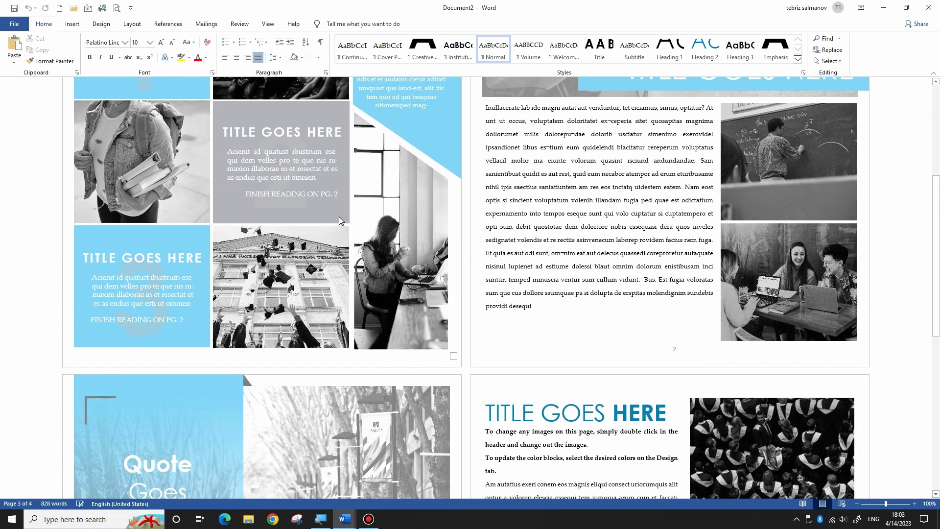
{"action": "key", "text": "ctrl+w"}
{"action": "left_click", "coordinate": [507, 328]}
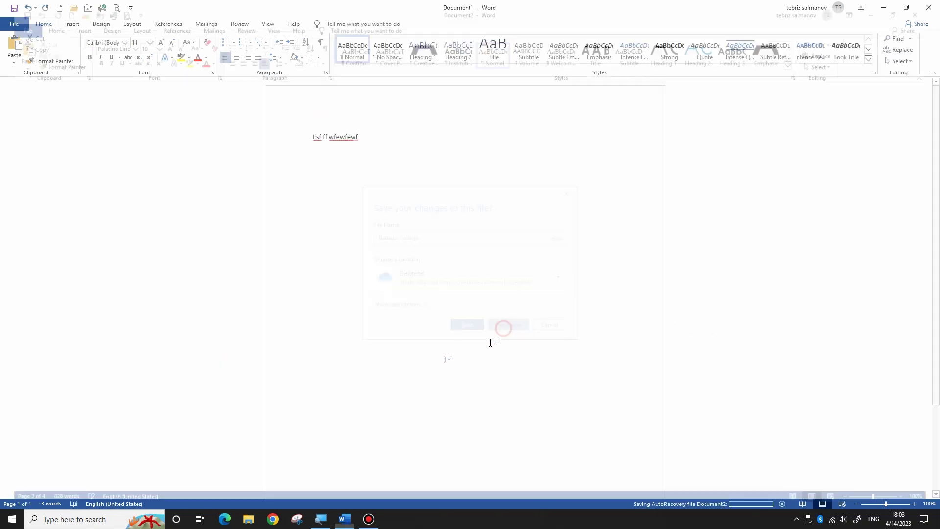
Show the File > Open list of recent documents, with ELEKTRON İMZA2.docx pinned at the top
{"action": "left_click", "coordinate": [4, 24]}
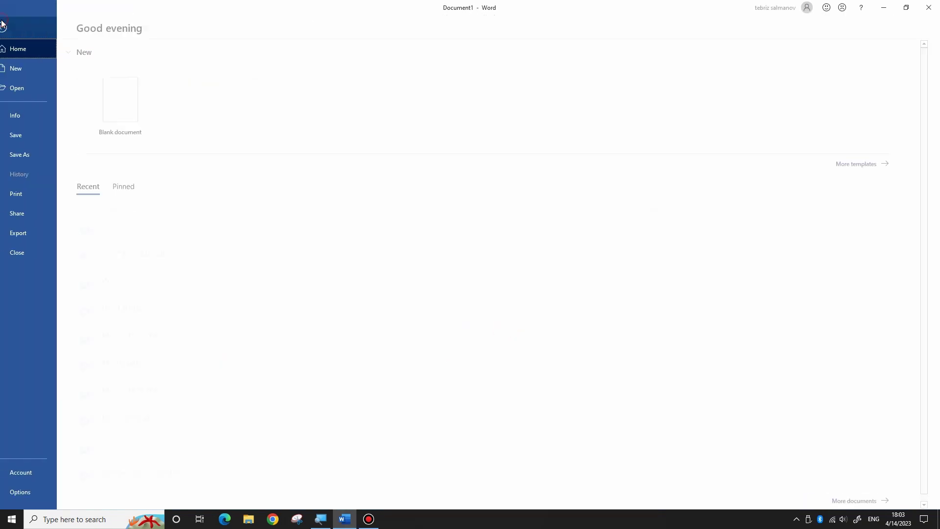
{"action": "left_click", "coordinate": [43, 91]}
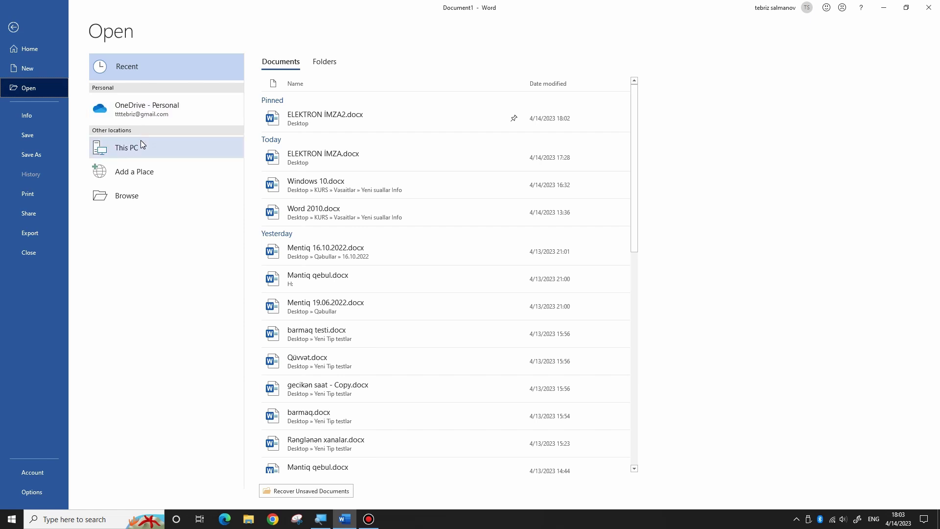
Browse the recent Documents and Folders lists on the Open page
{"action": "left_click", "coordinate": [325, 62]}
{"action": "left_click", "coordinate": [283, 62]}
{"action": "scroll", "coordinate": [324, 182], "scroll_direction": "down", "scroll_amount": 3}
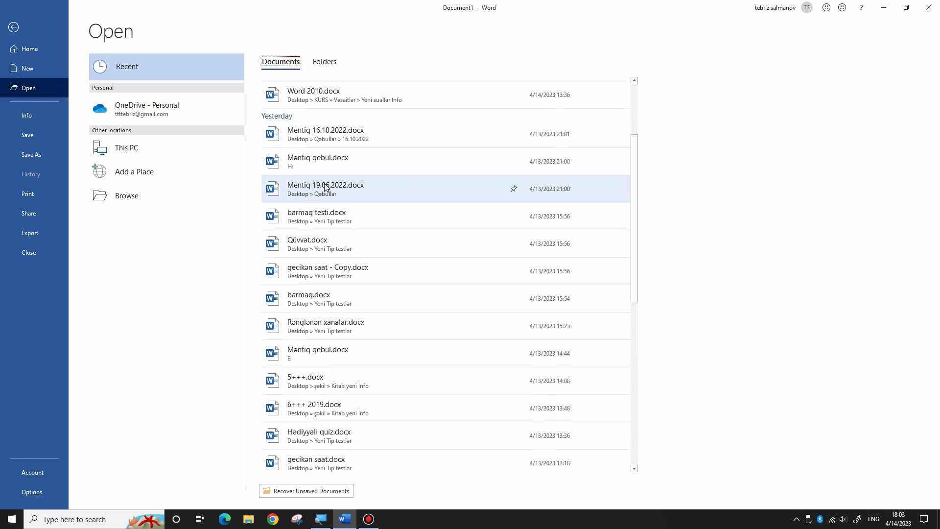
{"action": "scroll", "coordinate": [325, 185], "scroll_direction": "down", "scroll_amount": 2}
{"action": "scroll", "coordinate": [325, 187], "scroll_direction": "down", "scroll_amount": 3}
{"action": "scroll", "coordinate": [325, 187], "scroll_direction": "down", "scroll_amount": 3}
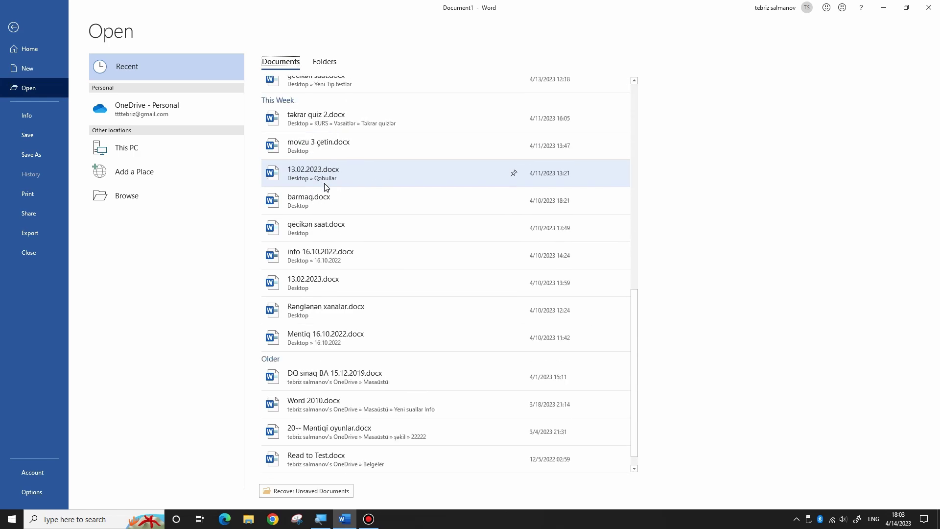
{"action": "scroll", "coordinate": [324, 183], "scroll_direction": "up", "scroll_amount": 3}
{"action": "scroll", "coordinate": [324, 183], "scroll_direction": "up", "scroll_amount": 5}
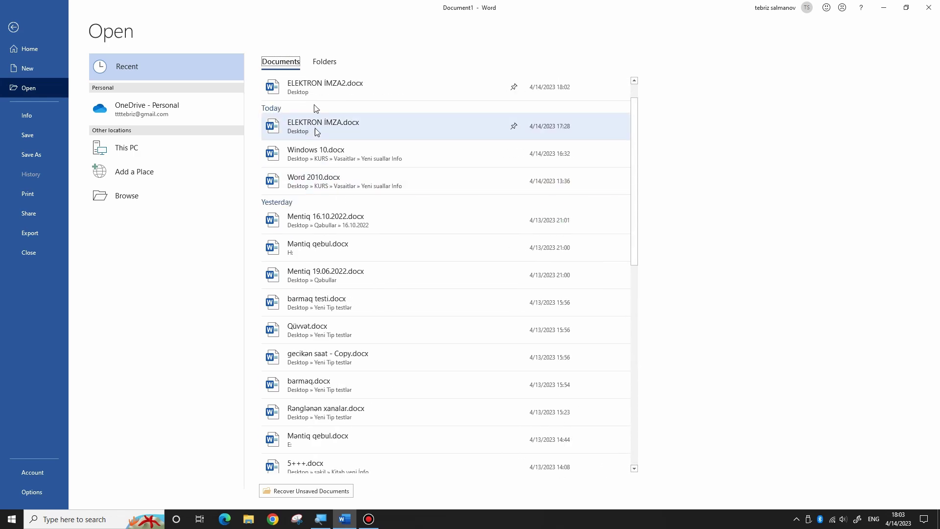
{"action": "left_click", "coordinate": [324, 62]}
{"action": "scroll", "coordinate": [306, 192], "scroll_direction": "down", "scroll_amount": 2}
{"action": "scroll", "coordinate": [306, 192], "scroll_direction": "up", "scroll_amount": 2}
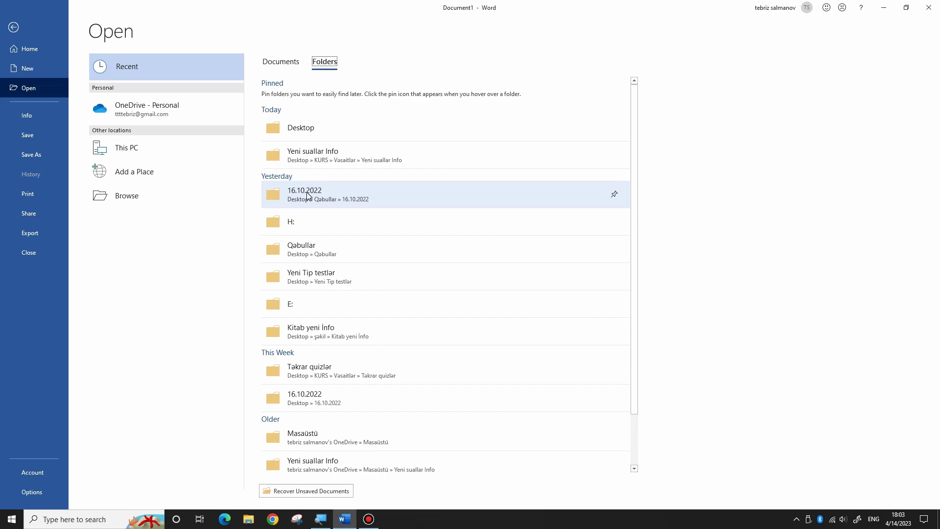
{"action": "left_click", "coordinate": [280, 61]}
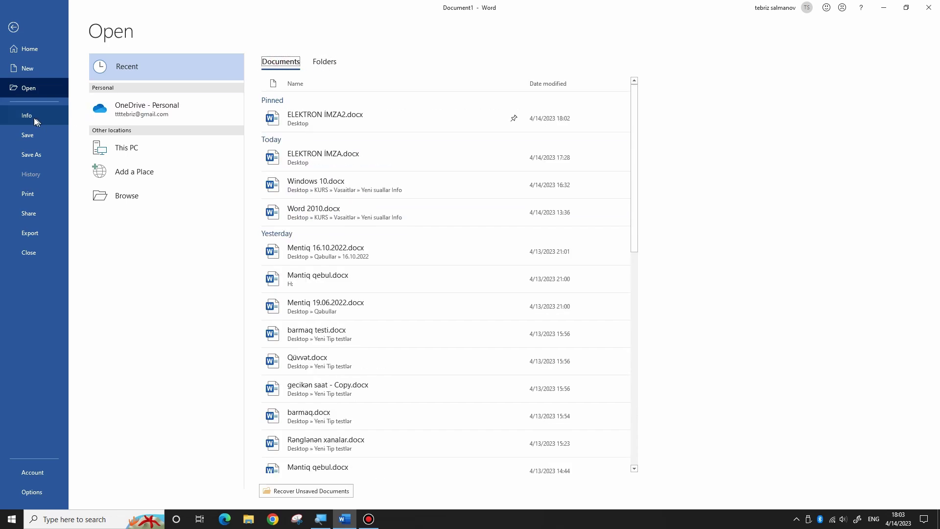
Glance at the Info page, then open ELEKTRON İMZA.docx from the Recent list
{"action": "left_click", "coordinate": [34, 117]}
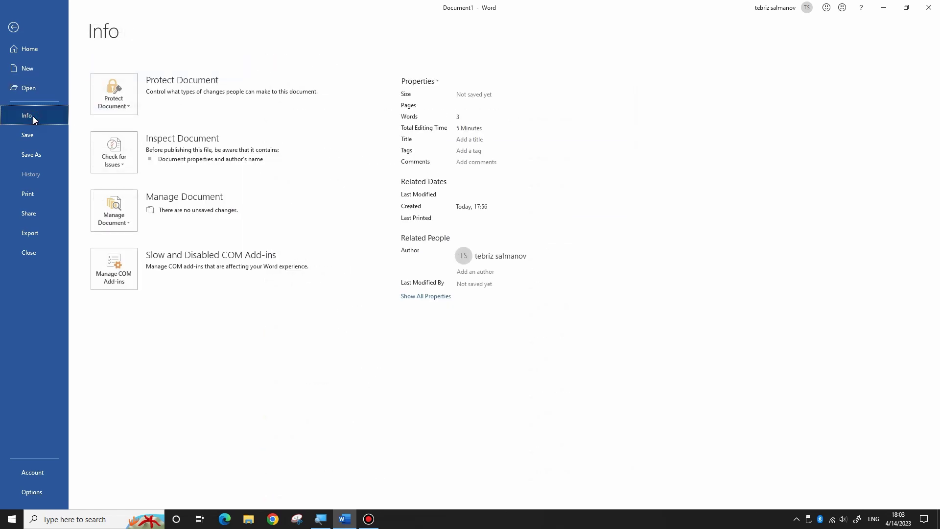
{"action": "left_click", "coordinate": [29, 88]}
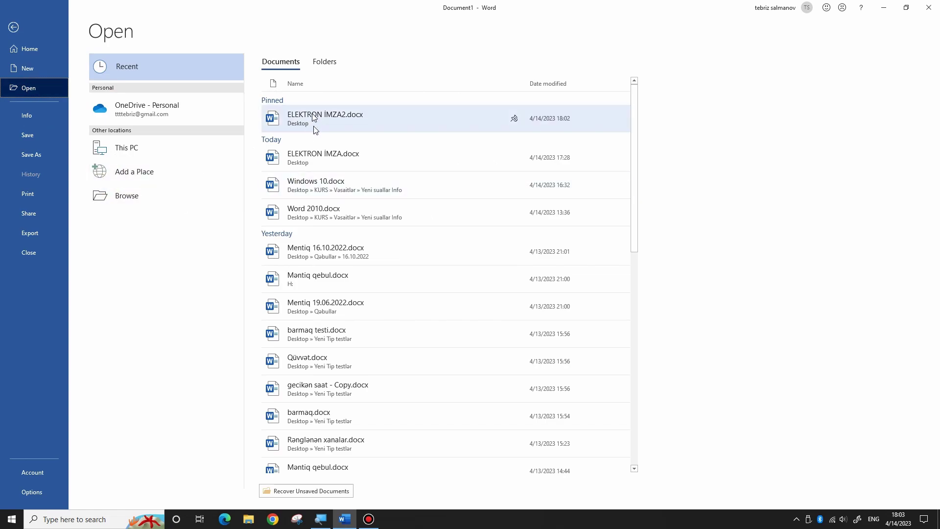
{"action": "left_click", "coordinate": [316, 156]}
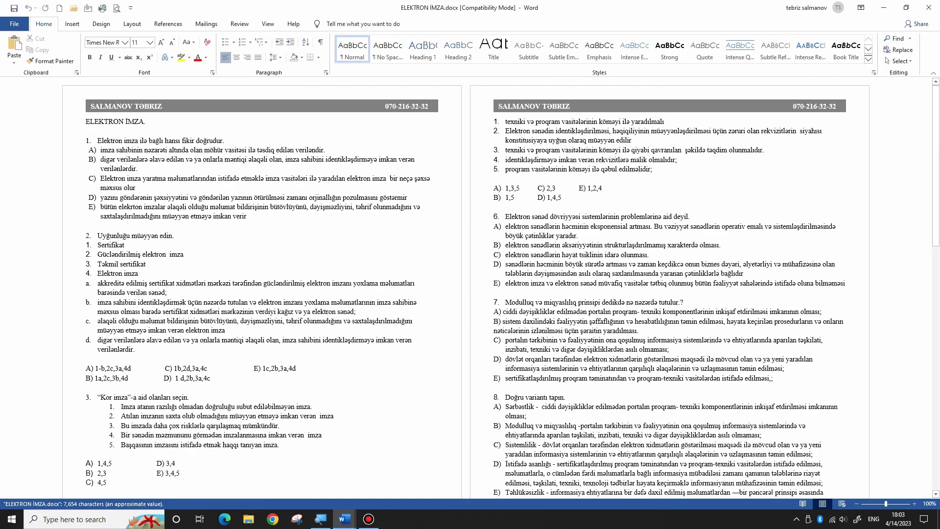
Show ELEKTRON İMZA.docx's Info page with its size, page count, word count and editing time
{"action": "left_click", "coordinate": [14, 23]}
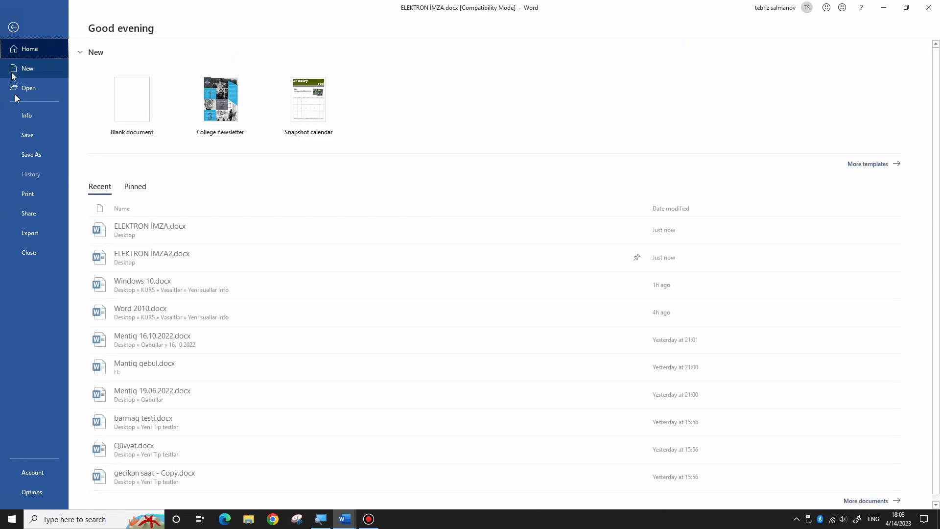
{"action": "left_click", "coordinate": [28, 118]}
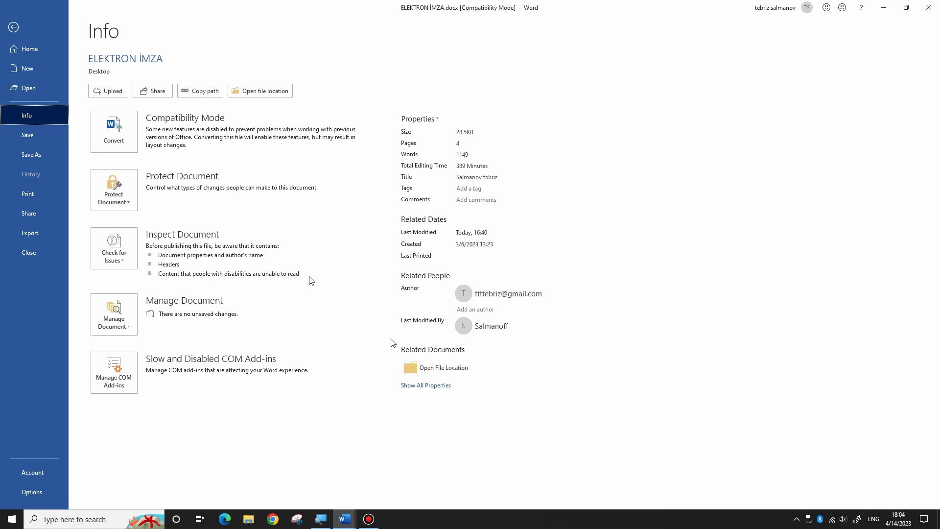
Try Encrypt with Password on ELEKTRON İMZA with a test password, then return to editing
{"action": "left_click", "coordinate": [125, 197]}
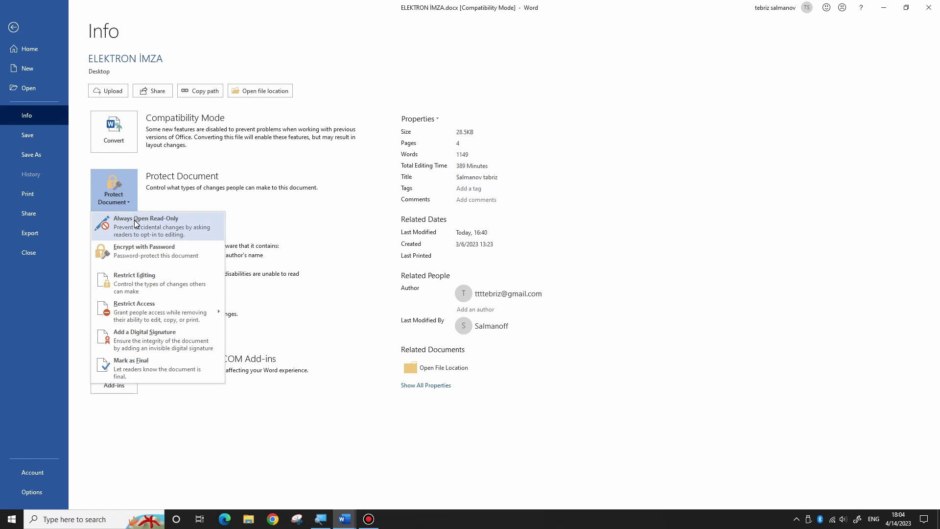
{"action": "left_click", "coordinate": [132, 253]}
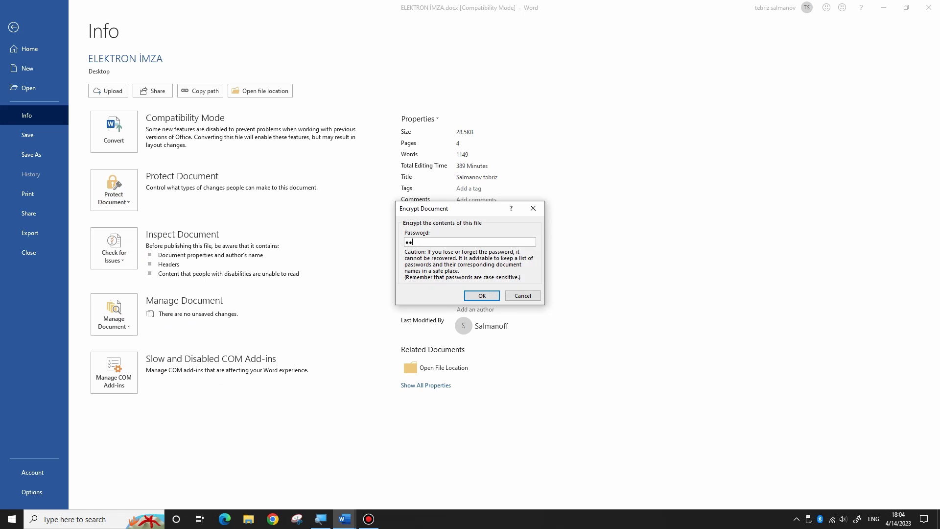
{"action": "key", "text": "Return"}
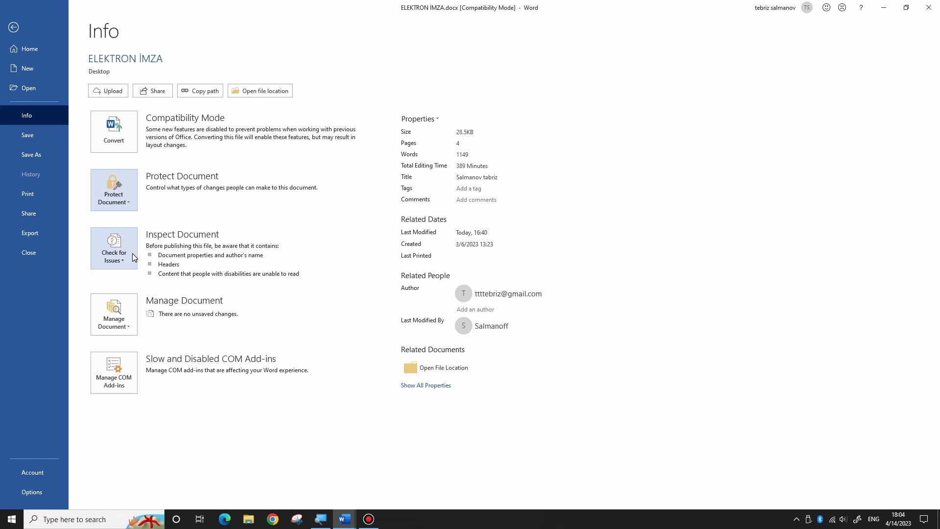
{"action": "left_click", "coordinate": [43, 135]}
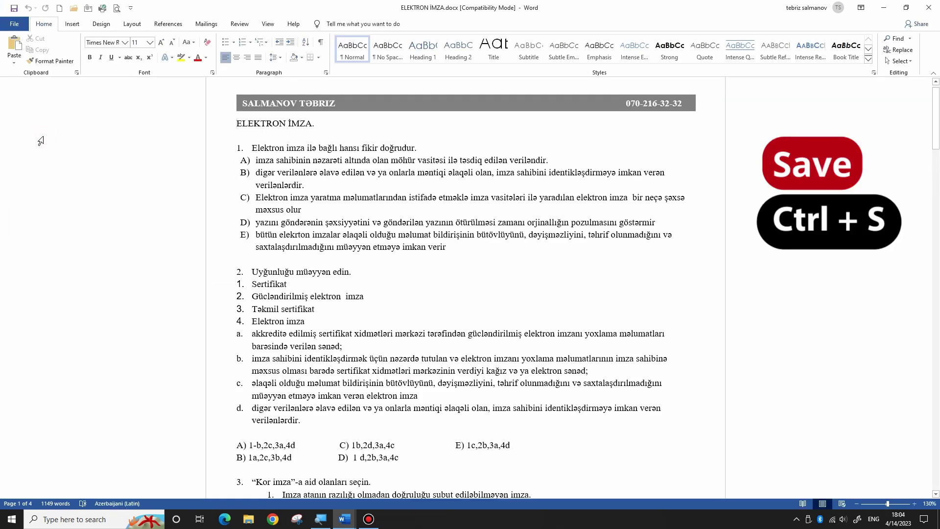
Create a blank Document3, view its Save As page, close it, and show ELEKTRON İMZA's backstage Home page
{"action": "key", "text": "ctrl+n"}
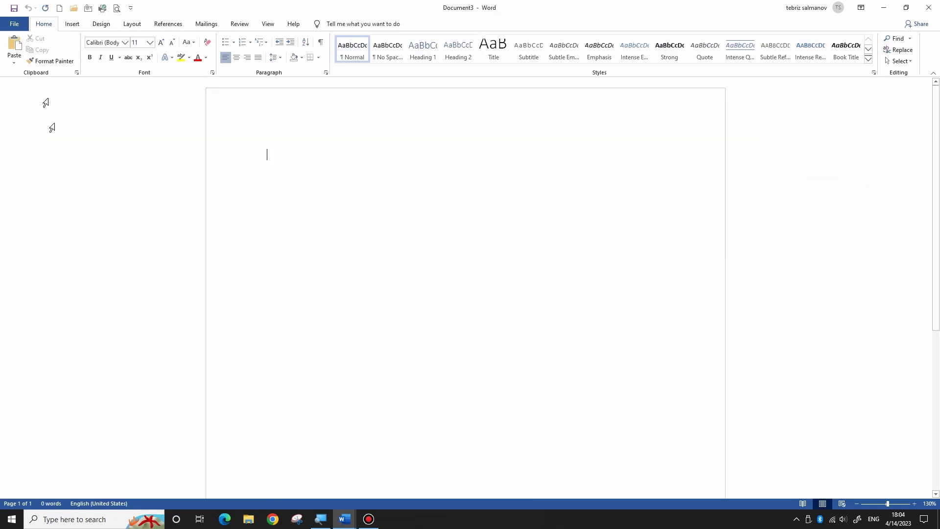
{"action": "left_click", "coordinate": [26, 32]}
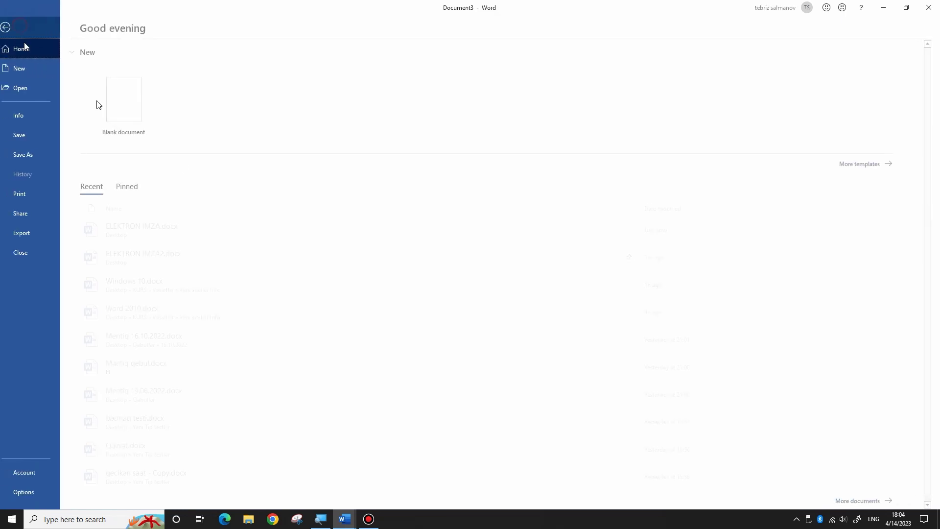
{"action": "left_click", "coordinate": [27, 135]}
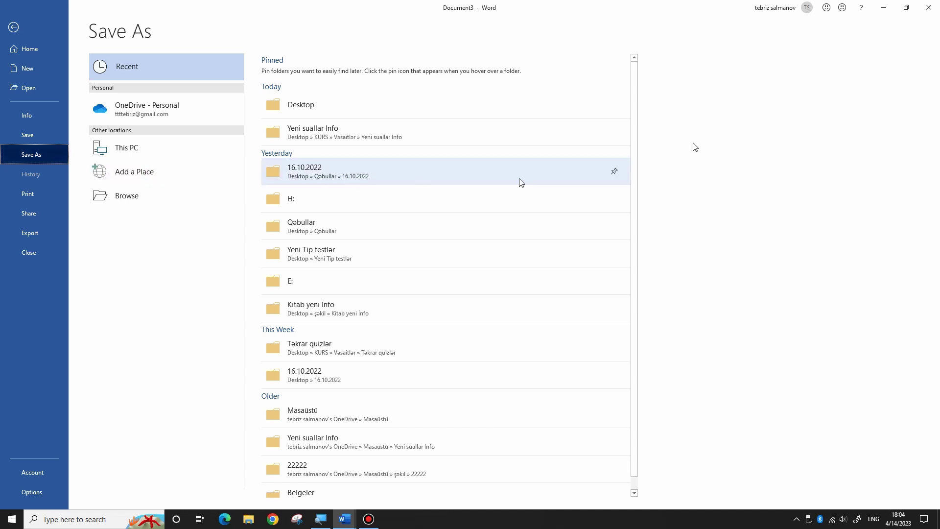
{"action": "left_click", "coordinate": [931, 13]}
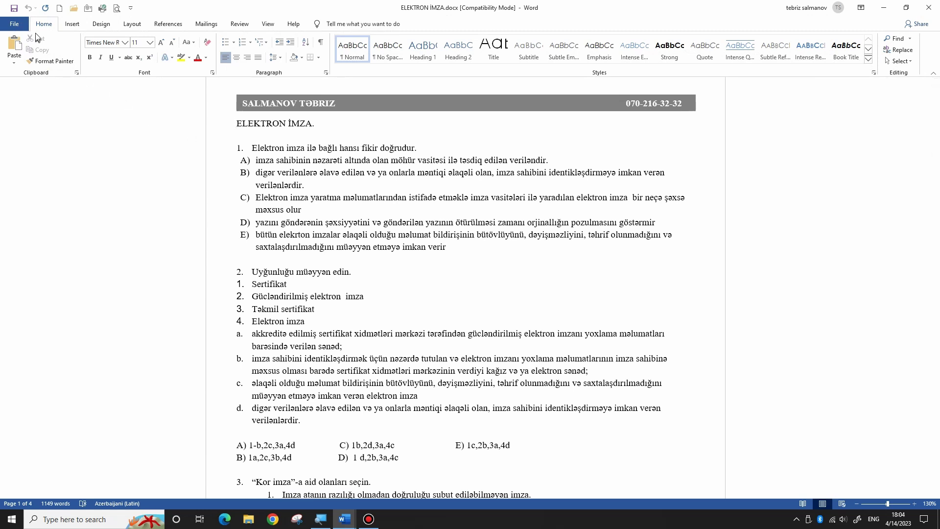
{"action": "key", "text": "F12"}
{"action": "left_click", "coordinate": [15, 24]}
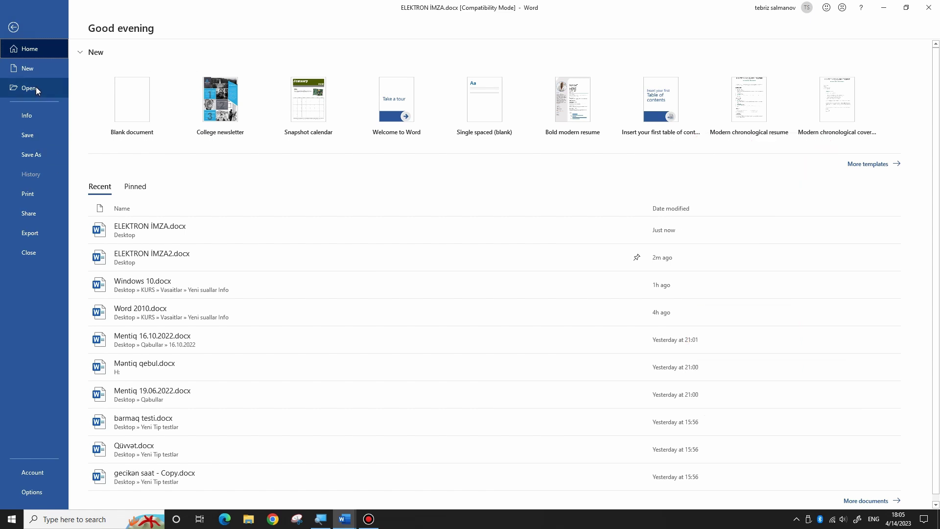
Open the Save As dialog for This PC on the Desktop and name the file ffghfg
{"action": "left_click", "coordinate": [39, 154]}
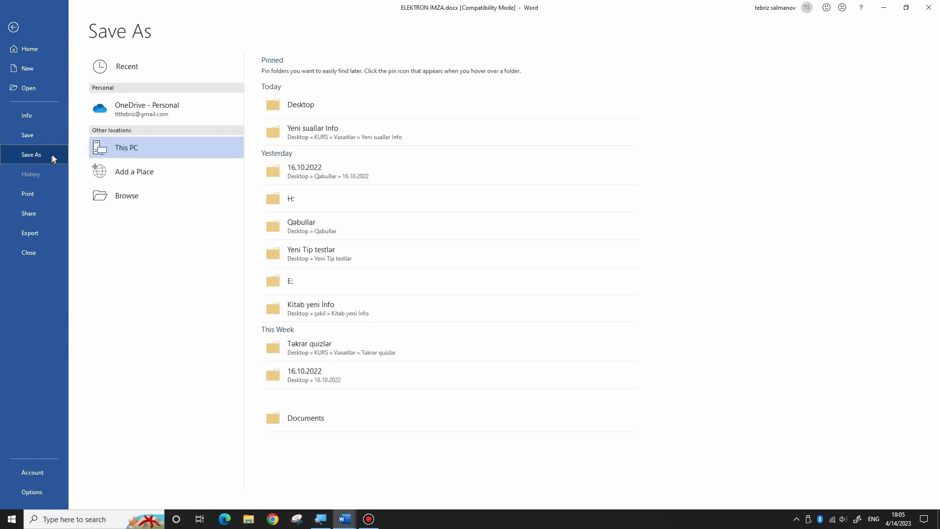
{"action": "double_click", "coordinate": [120, 149]}
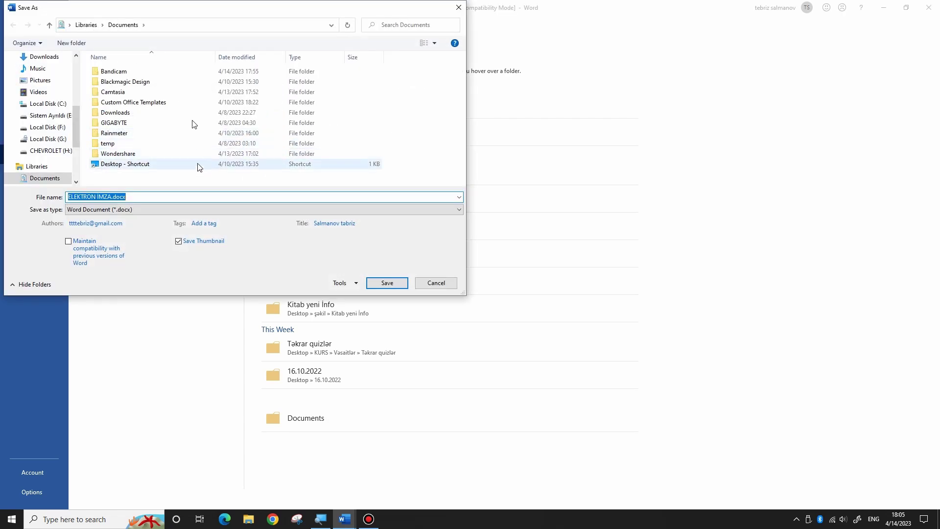
{"action": "left_click_drag", "start_coordinate": [188, 11], "coordinate": [369, 42]}
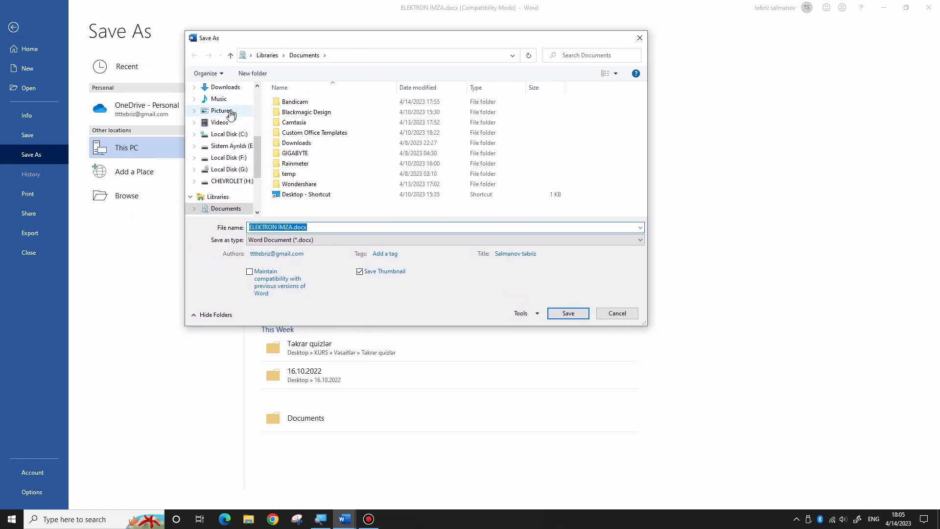
{"action": "scroll", "coordinate": [226, 147], "scroll_direction": "up", "scroll_amount": 2}
{"action": "scroll", "coordinate": [221, 161], "scroll_direction": "up", "scroll_amount": 1}
{"action": "left_click", "coordinate": [221, 159]}
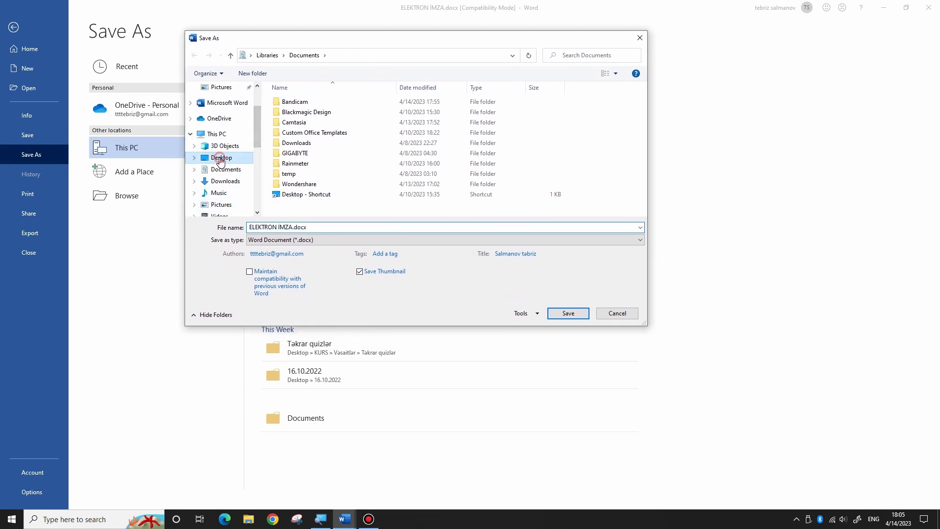
{"action": "left_click", "coordinate": [261, 227]}
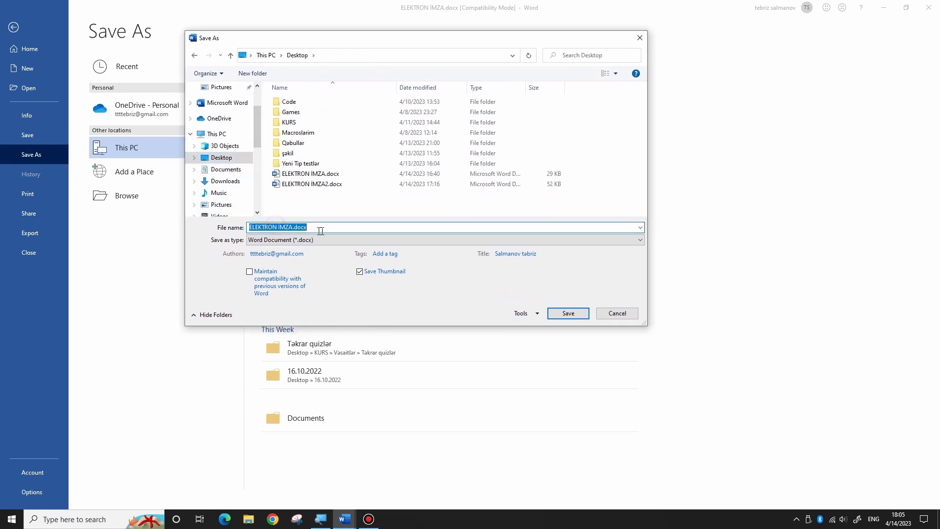
{"action": "type", "text": "ffghfg"}
Keep the Word Document (*.docx) type and review the Authors, Tags and Title fields unchanged
{"action": "left_click", "coordinate": [297, 240]}
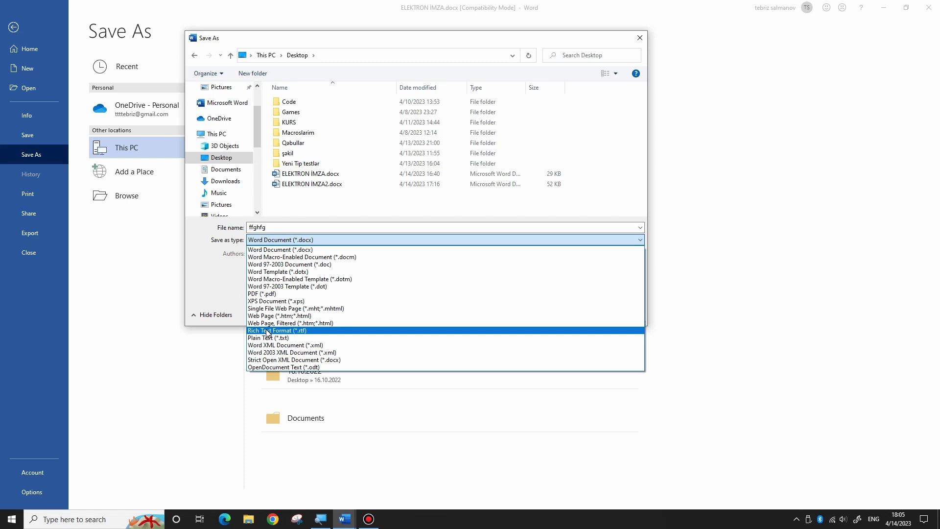
{"action": "left_click", "coordinate": [209, 278]}
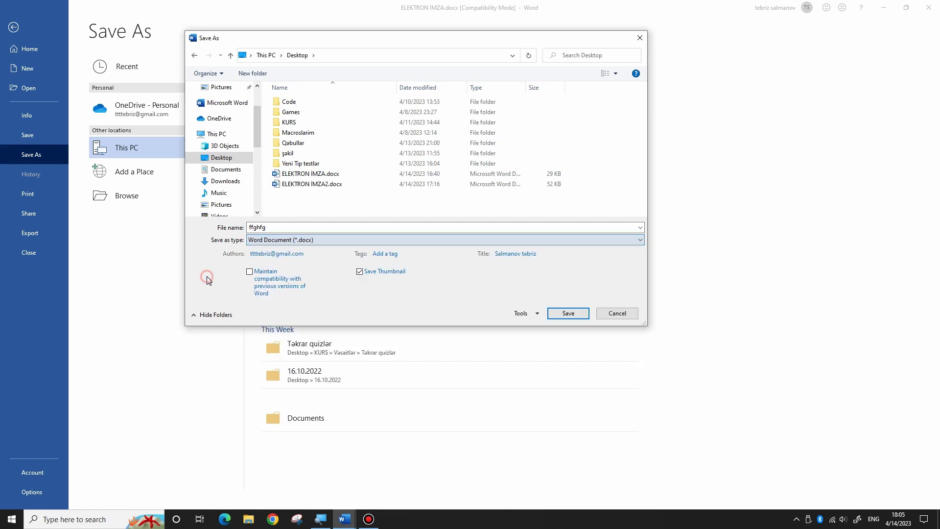
{"action": "left_click", "coordinate": [281, 254]}
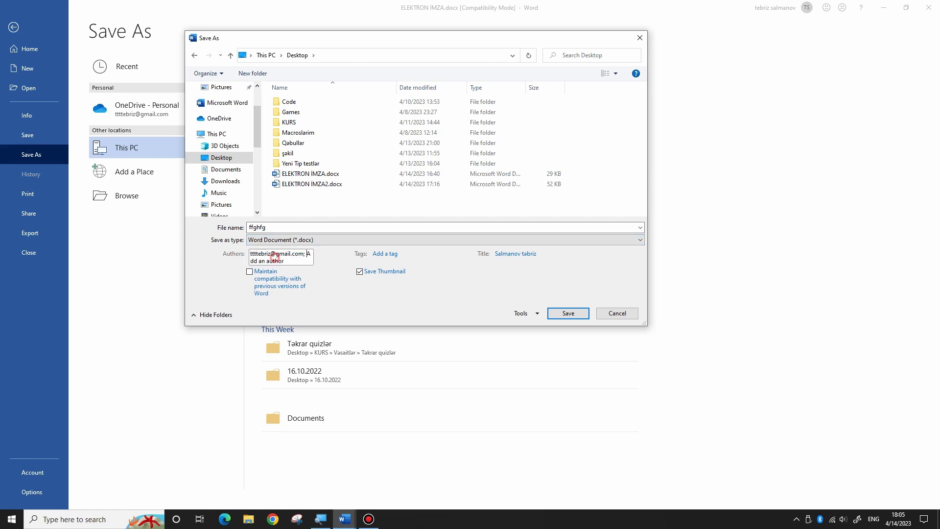
{"action": "left_click", "coordinate": [387, 254]}
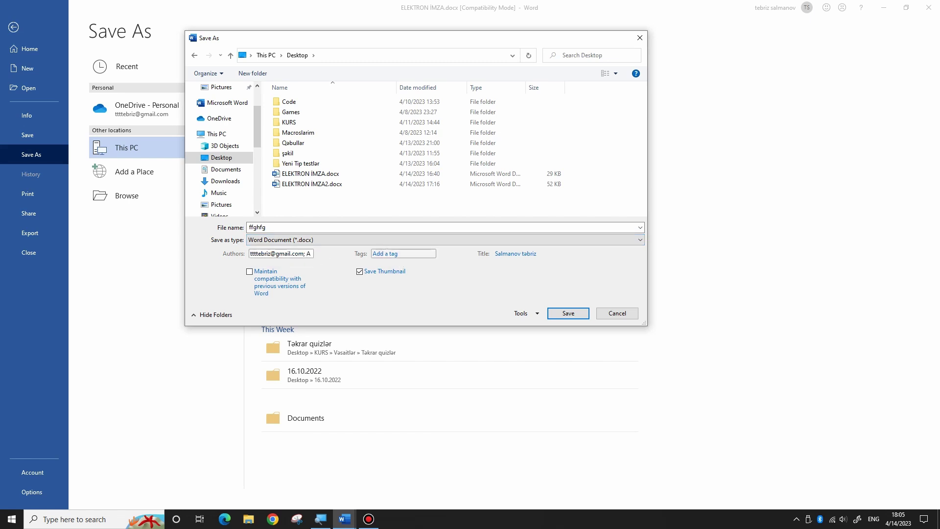
{"action": "left_click", "coordinate": [511, 254]}
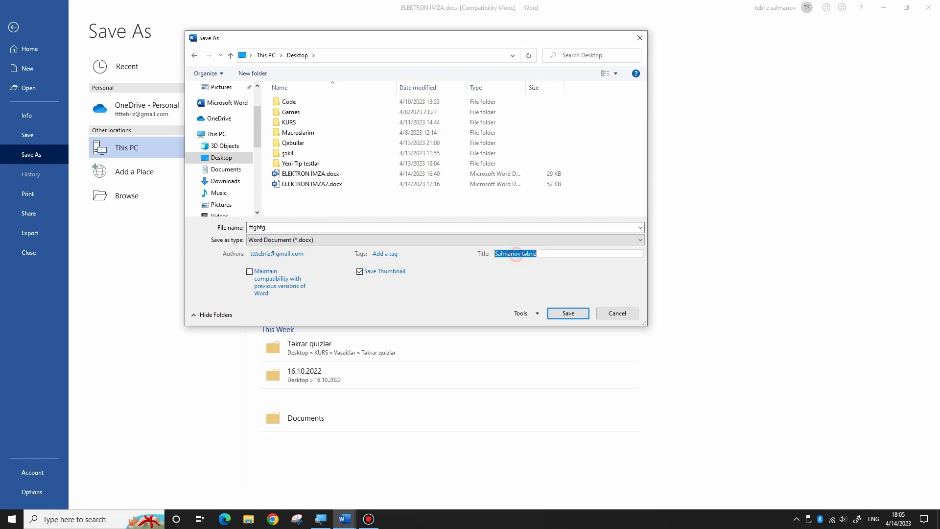
{"action": "left_click", "coordinate": [395, 275]}
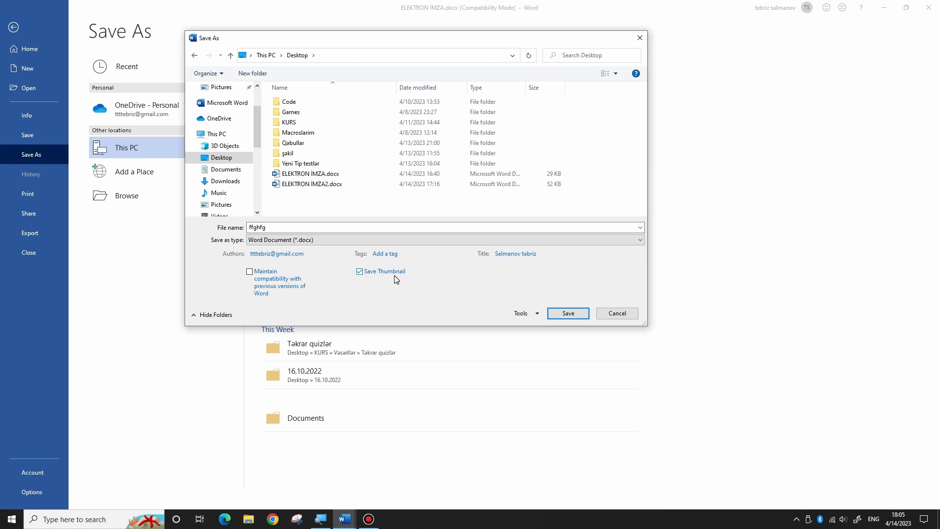
Dismiss Save As, minimize ELEKTRON İMZA, and close Document1 without saving
{"action": "left_click", "coordinate": [566, 315]}
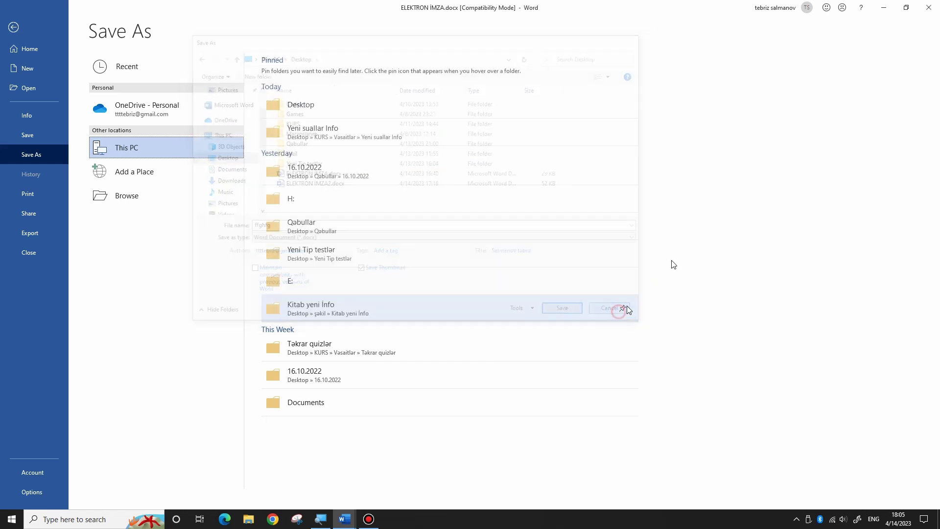
{"action": "left_click", "coordinate": [882, 10]}
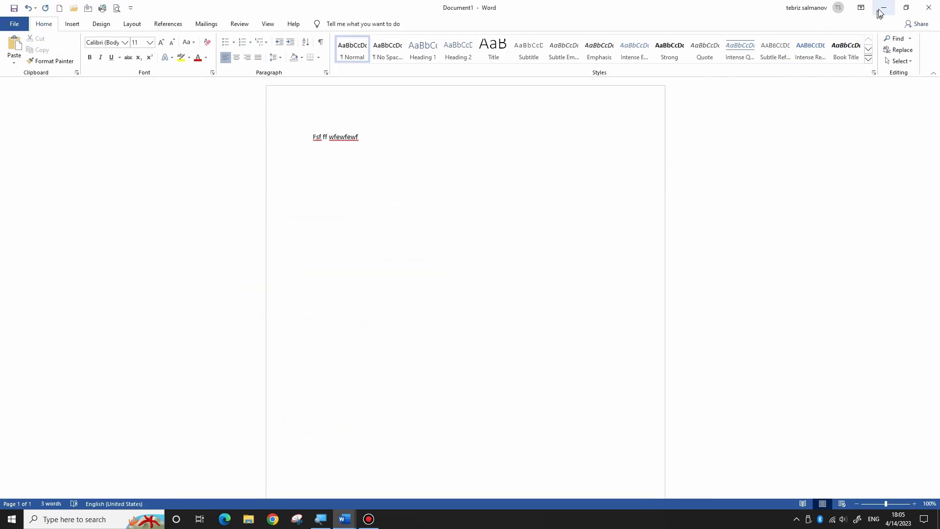
{"action": "left_click", "coordinate": [928, 8]}
{"action": "left_click", "coordinate": [510, 326]}
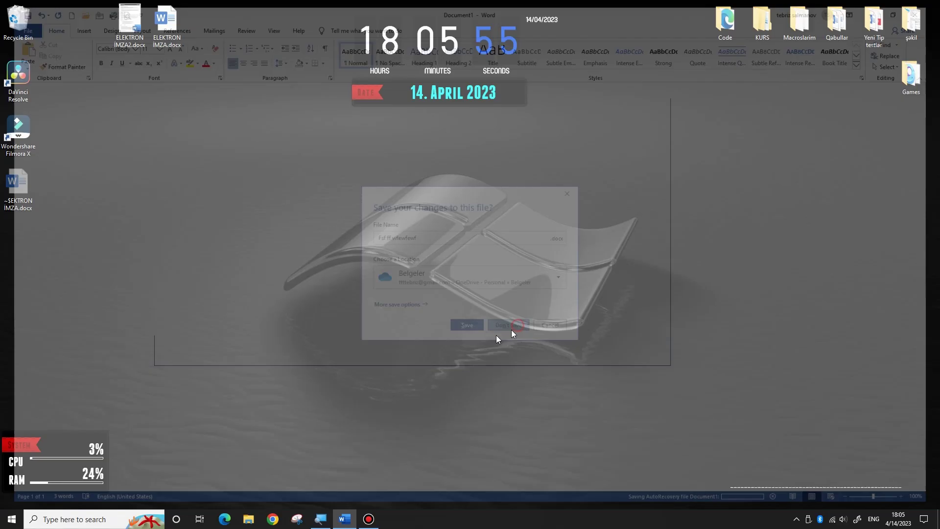
Rearrange the ELEKTRON İMZA.docx and ELEKTRON İMZA2.docx icons on the desktop
{"action": "left_click_drag", "start_coordinate": [132, 44], "coordinate": [244, 150]}
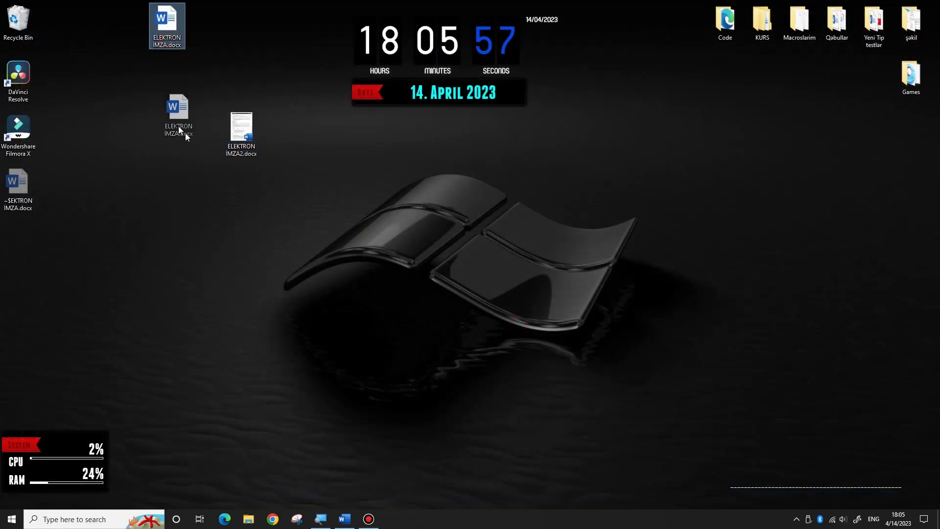
{"action": "left_click_drag", "start_coordinate": [173, 43], "coordinate": [206, 164]}
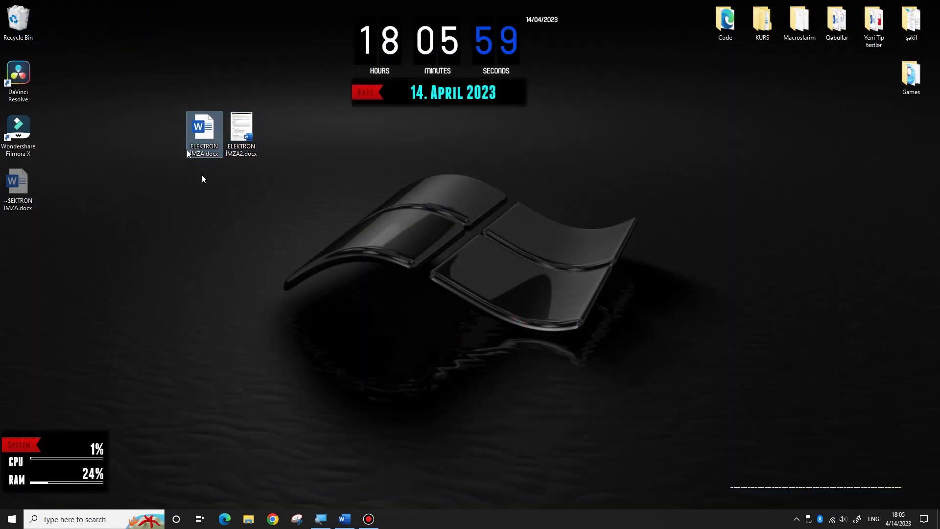
{"action": "left_click", "coordinate": [196, 124]}
{"action": "left_click_drag", "start_coordinate": [197, 127], "coordinate": [147, 97]}
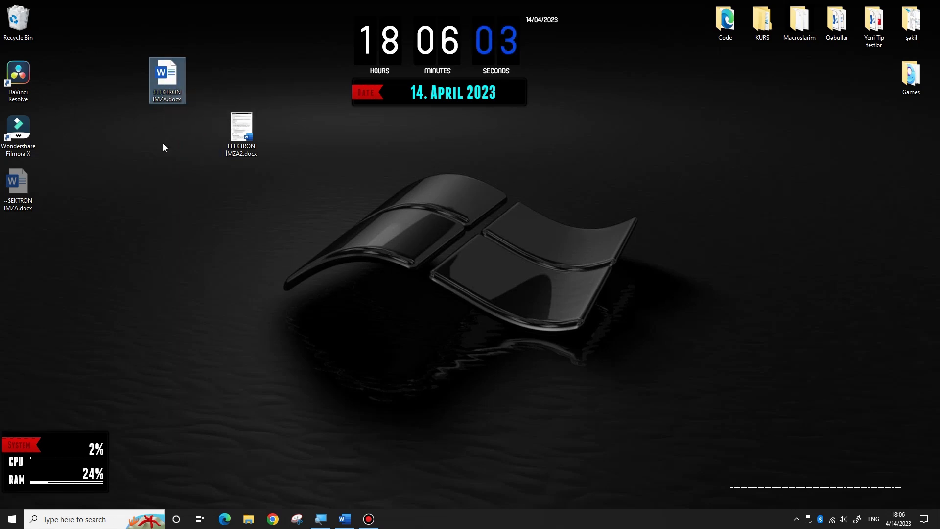
{"action": "left_click", "coordinate": [232, 139]}
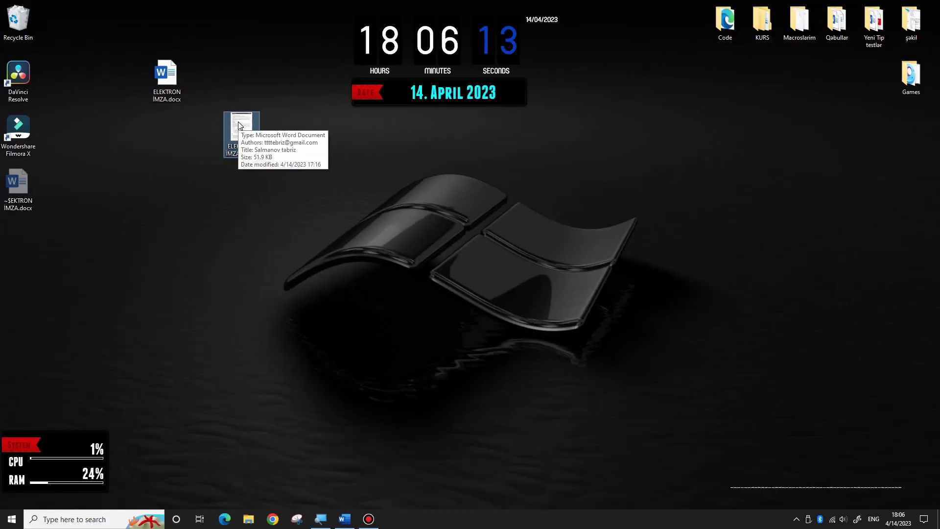
Open and close ELEKTRON İMZA2.docx, then browse Save As to Documents for ELEKTRON İMZA
{"action": "double_click", "coordinate": [239, 123]}
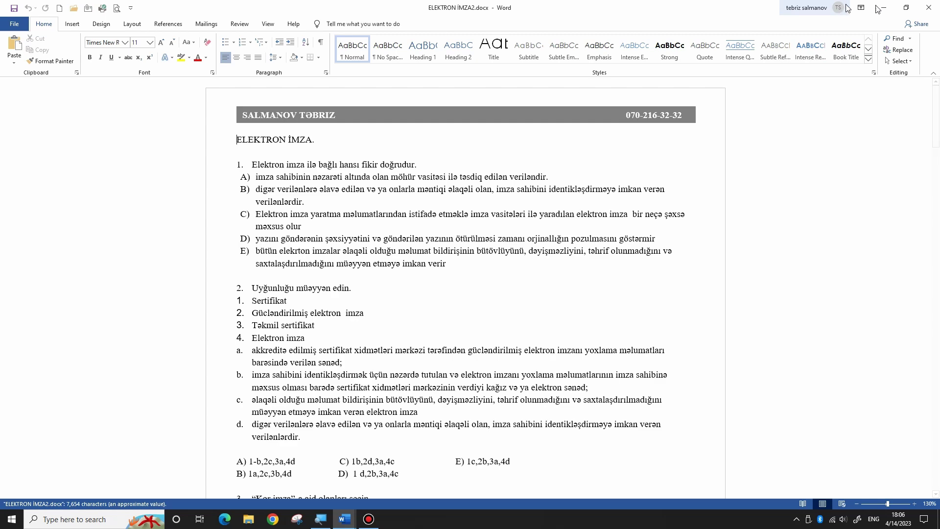
{"action": "left_click", "coordinate": [884, 7]}
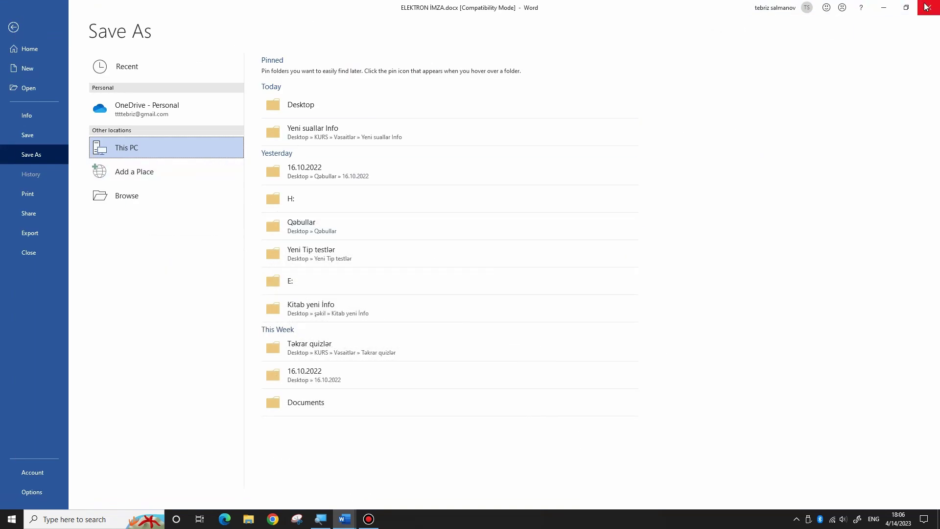
{"action": "left_click", "coordinate": [884, 7]}
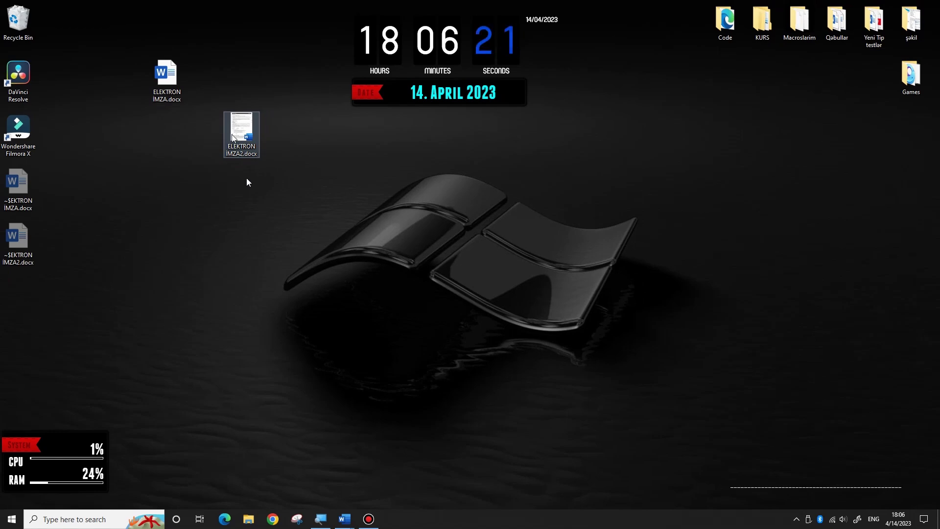
{"action": "mouse_move", "coordinate": [344, 519]}
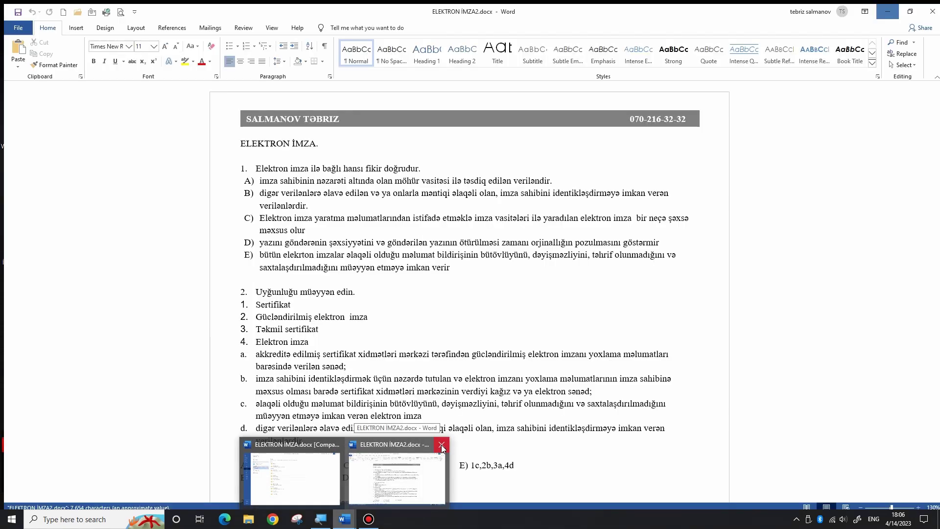
{"action": "left_click", "coordinate": [441, 444]}
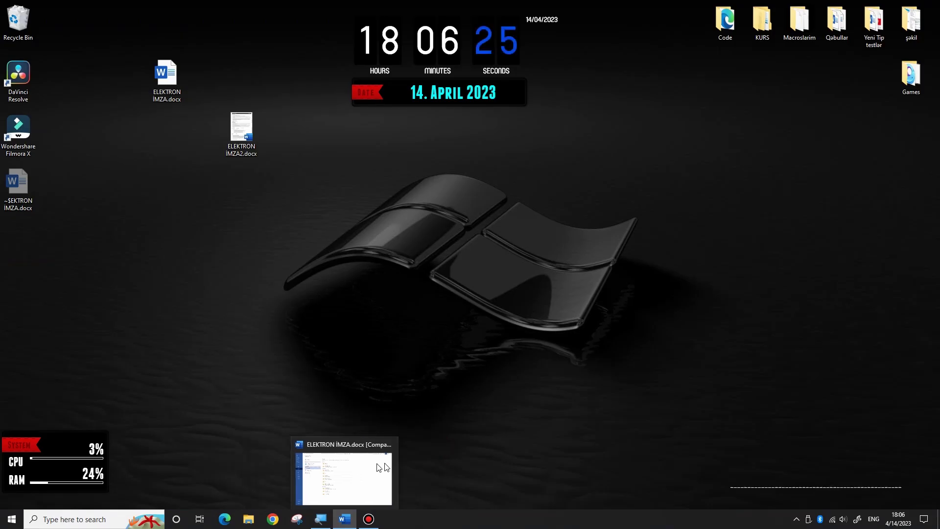
{"action": "left_click", "coordinate": [340, 474]}
{"action": "left_click", "coordinate": [136, 149]}
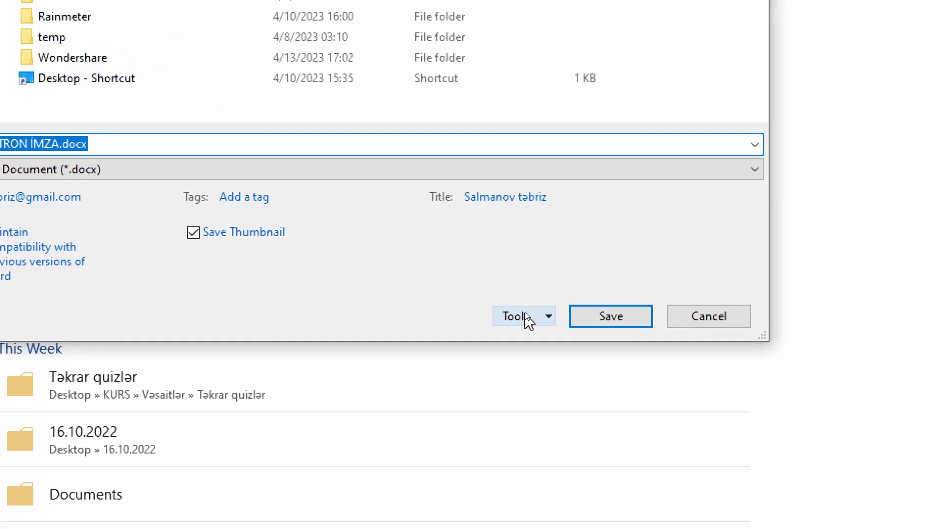
Inspect the Tools > General Options password fields without changes, then cancel the Save As dialog
{"action": "left_click", "coordinate": [527, 316]}
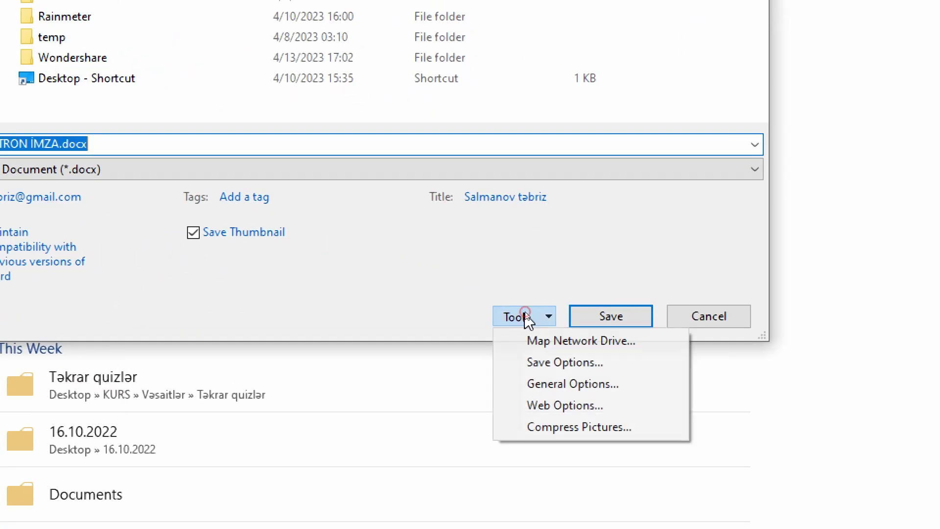
{"action": "left_click", "coordinate": [560, 386]}
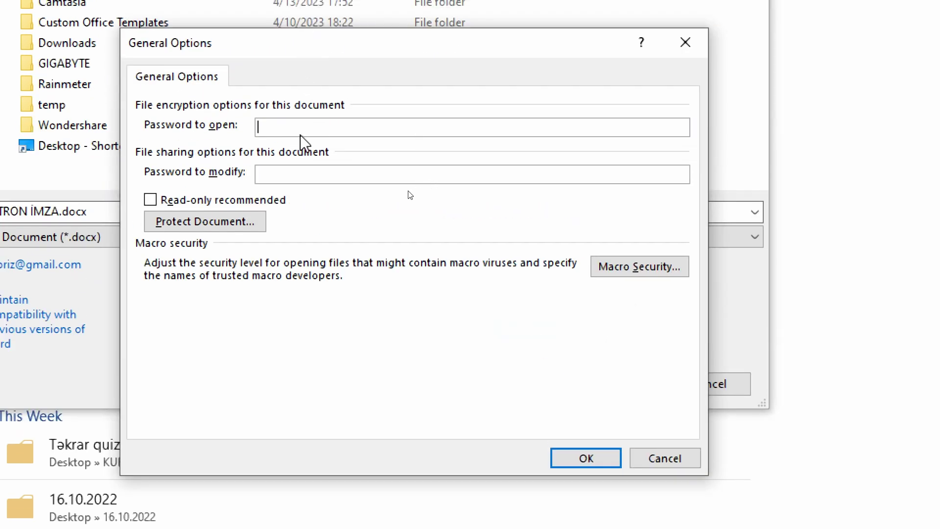
{"action": "key", "text": "Escape"}
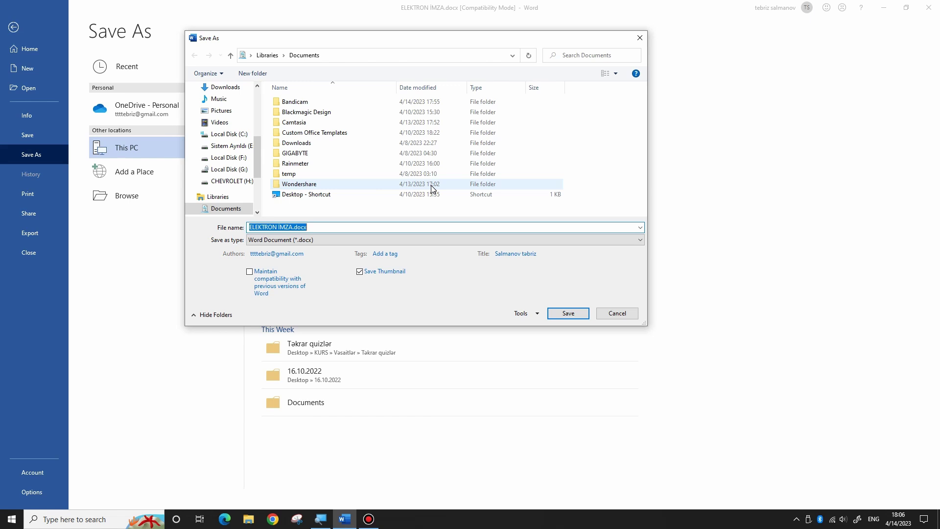
{"action": "key", "text": "Escape"}
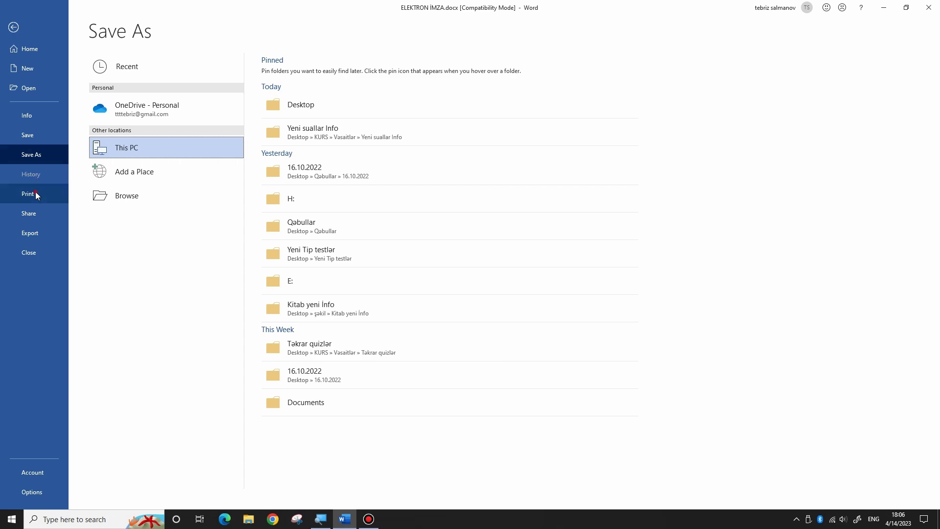
Preview ELEKTRON İMZA's print layout at one page, then show its Share options
{"action": "left_click", "coordinate": [35, 193]}
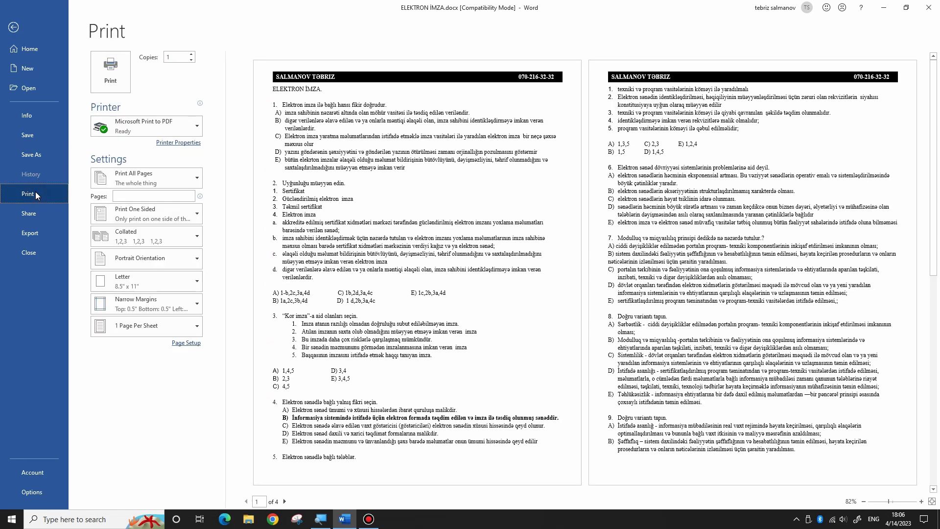
{"action": "left_click", "coordinate": [306, 193]}
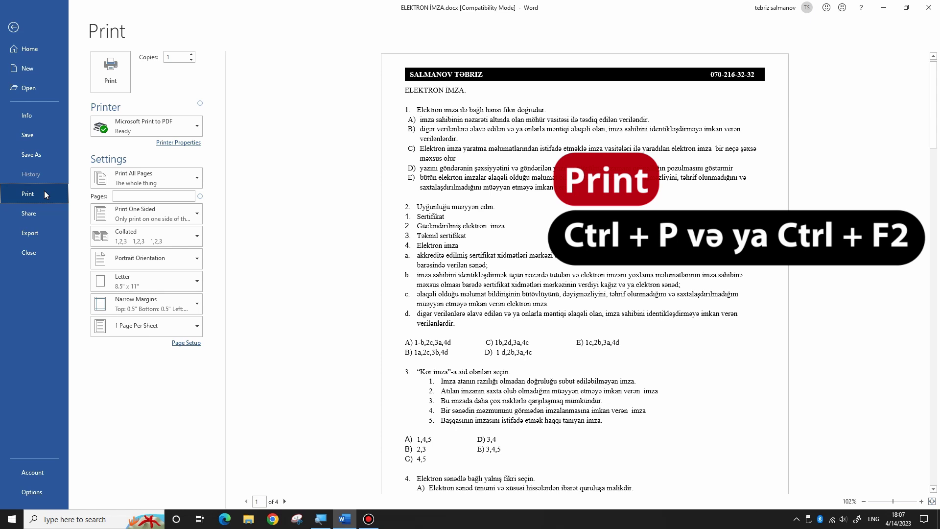
{"action": "left_click", "coordinate": [47, 213]}
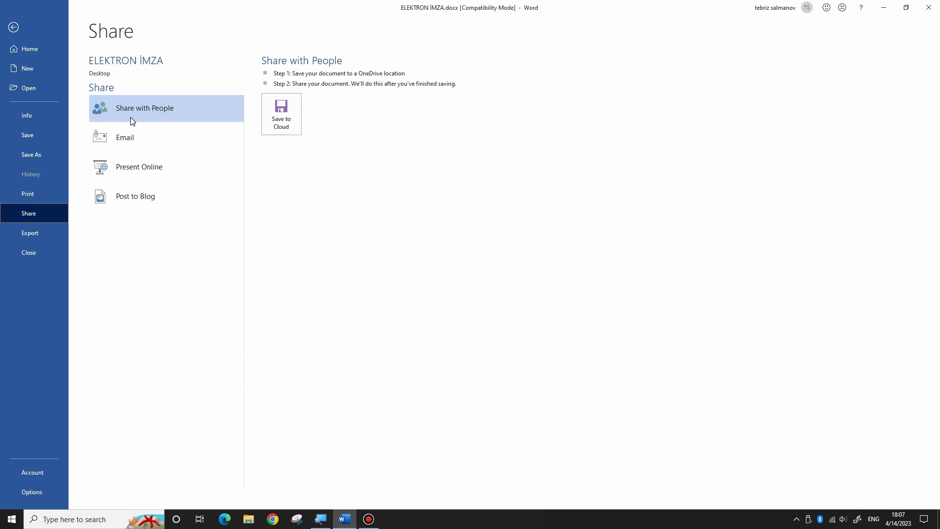
Browse Email and Present Online, then list Export's Change File Type formats
{"action": "left_click", "coordinate": [125, 140]}
{"action": "left_click", "coordinate": [130, 167]}
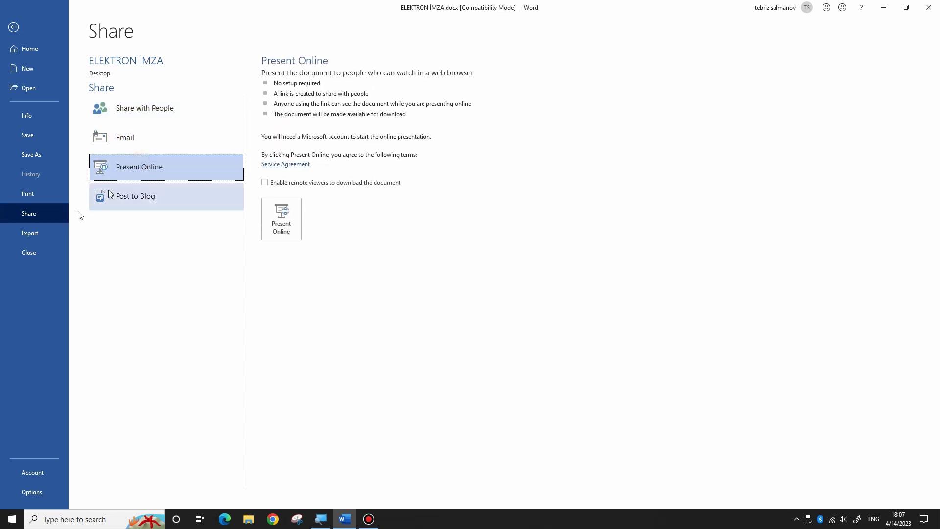
{"action": "left_click", "coordinate": [40, 227]}
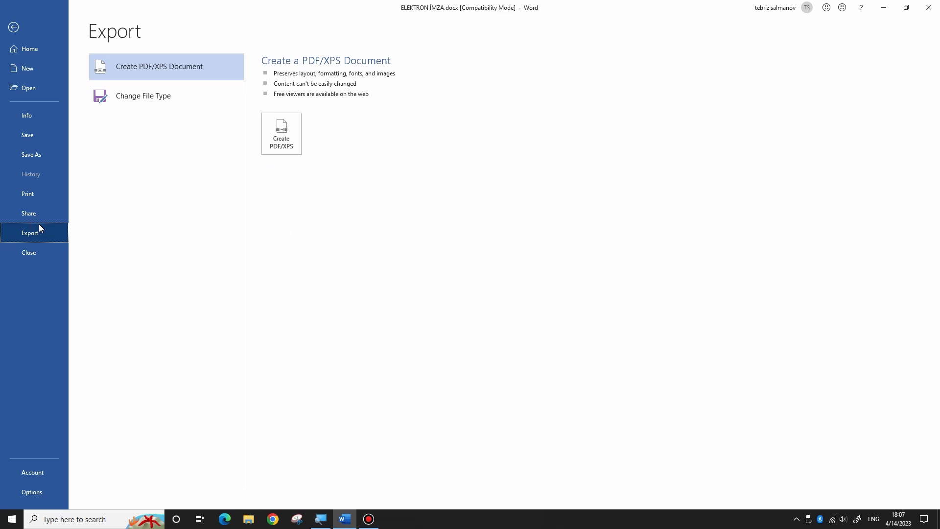
{"action": "left_click", "coordinate": [147, 97]}
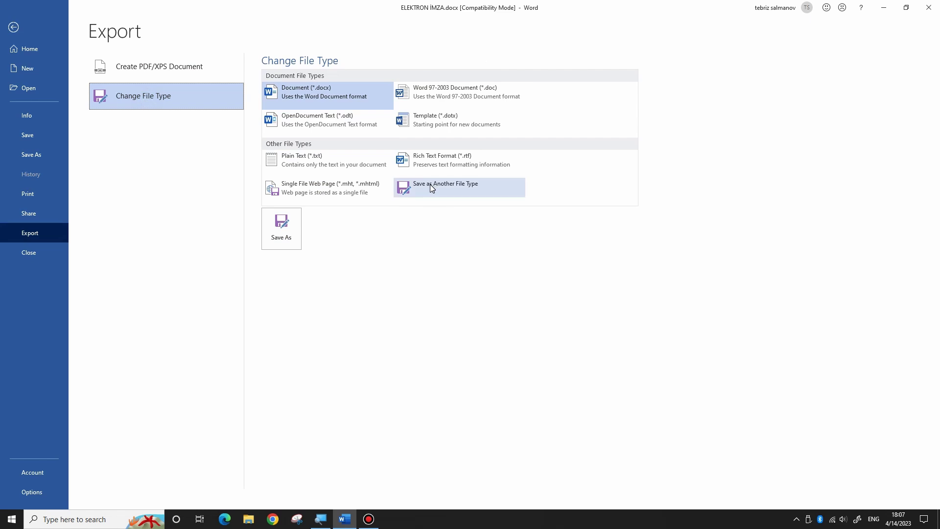
Close ELEKTRON İMZA without saving, then create and discard two blank documents
{"action": "left_click", "coordinate": [42, 252]}
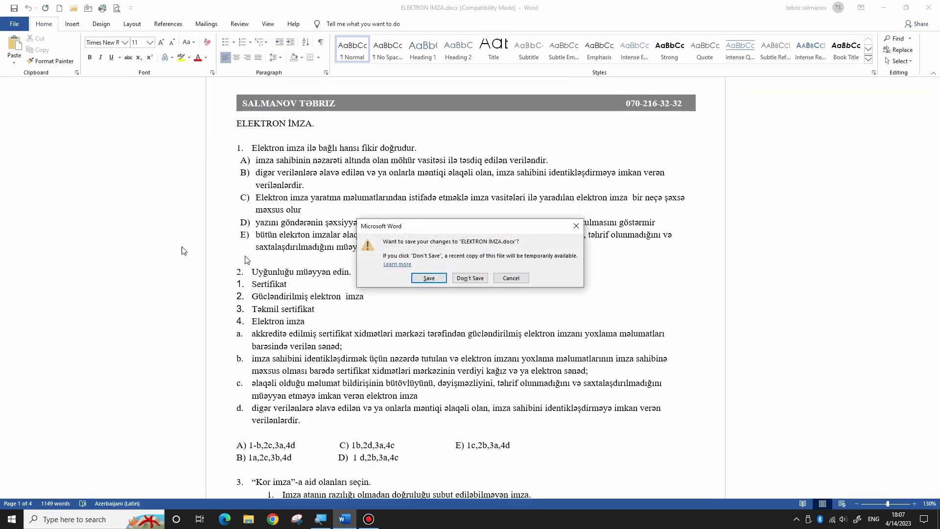
{"action": "left_click", "coordinate": [471, 278]}
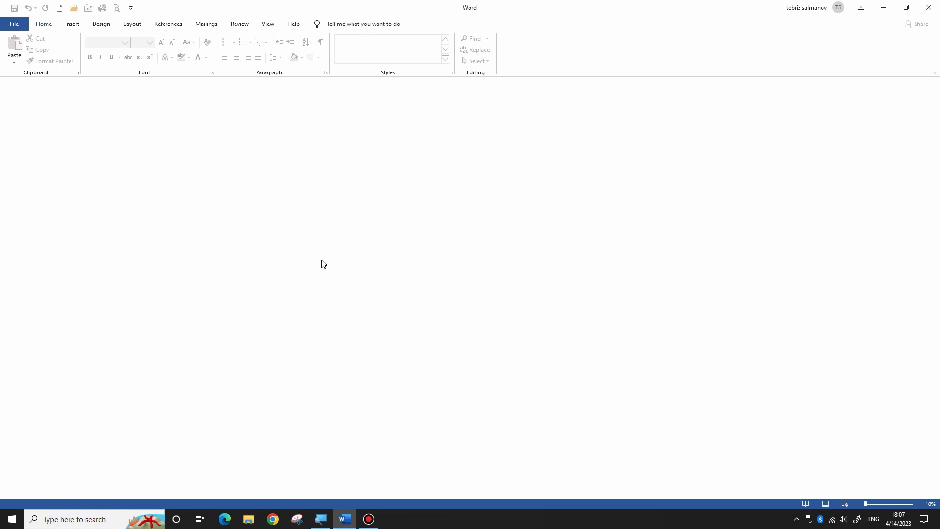
{"action": "key", "text": "ctrl+n"}
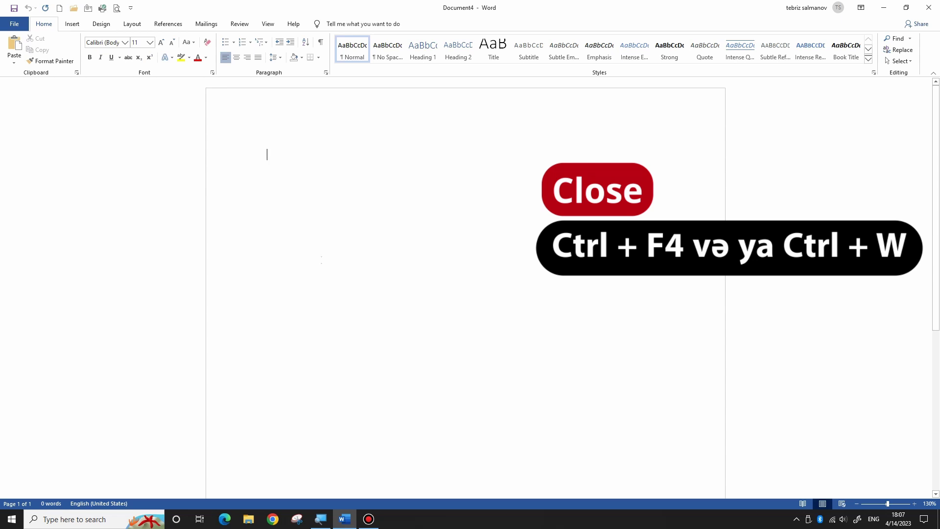
{"action": "key", "text": "ctrl+w"}
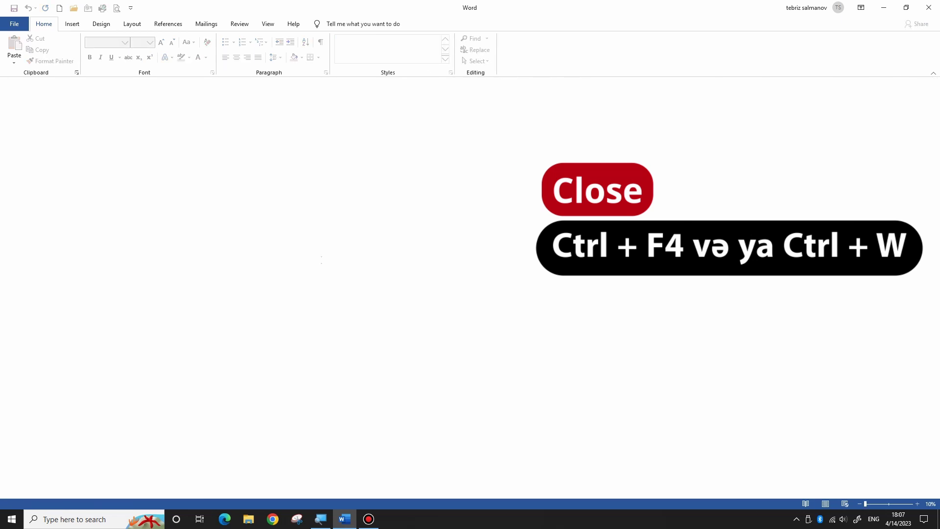
{"action": "key", "text": "ctrl+n"}
{"action": "key", "text": "ctrl+w"}
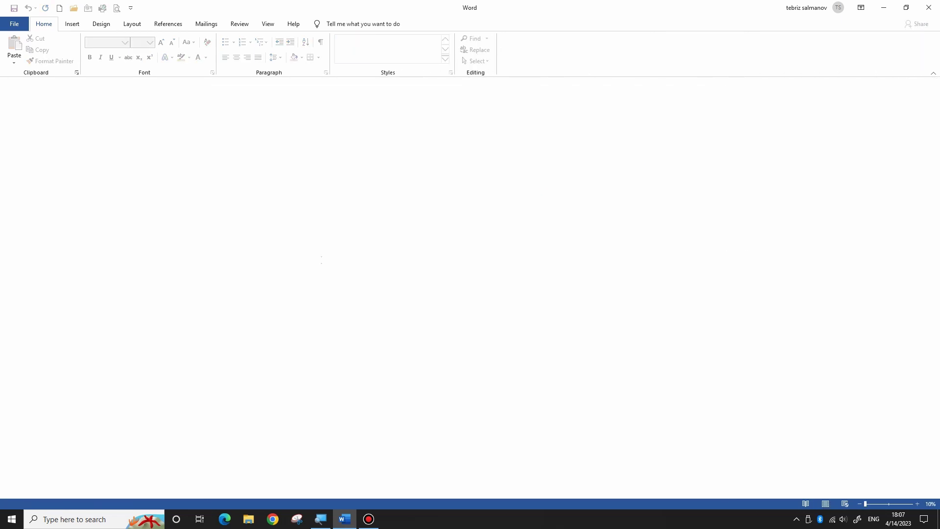
Create blank Document6, view the start page, then close the Word window
{"action": "key", "text": "ctrl+n"}
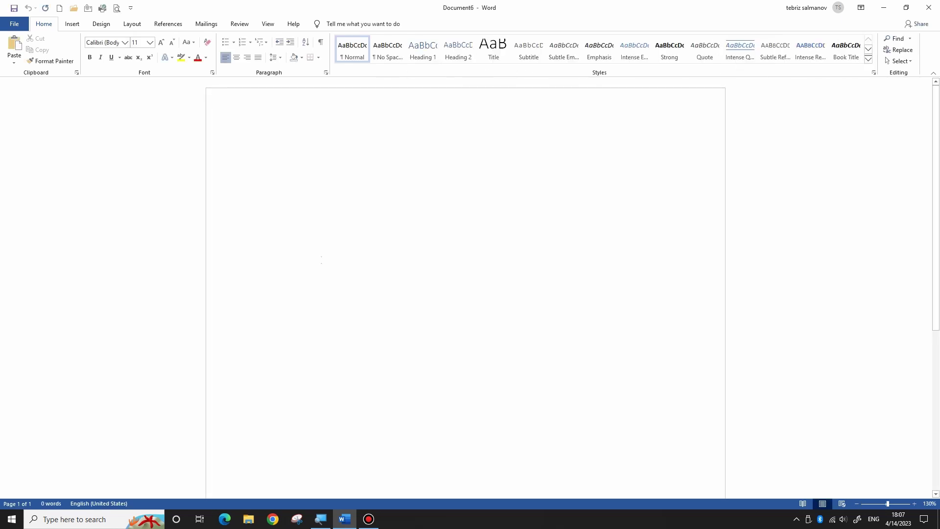
{"action": "left_click", "coordinate": [14, 23]}
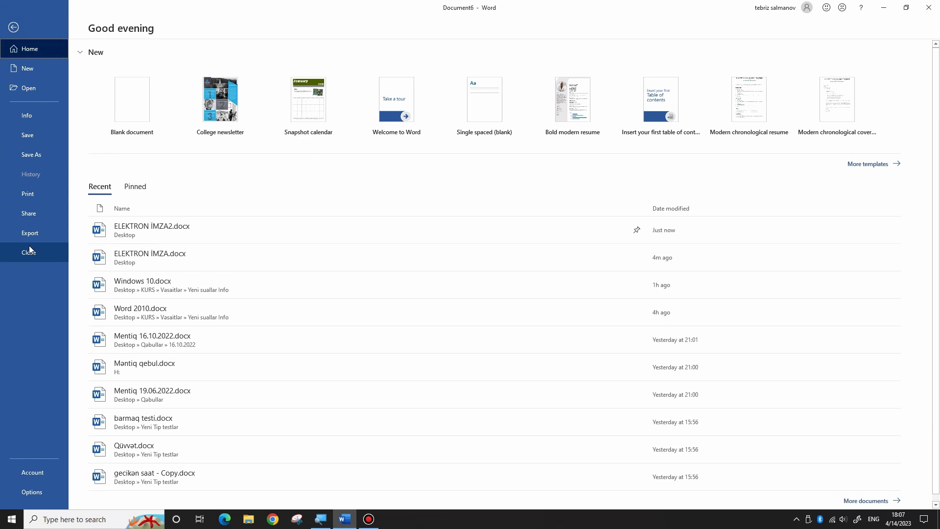
{"action": "key", "text": "Escape"}
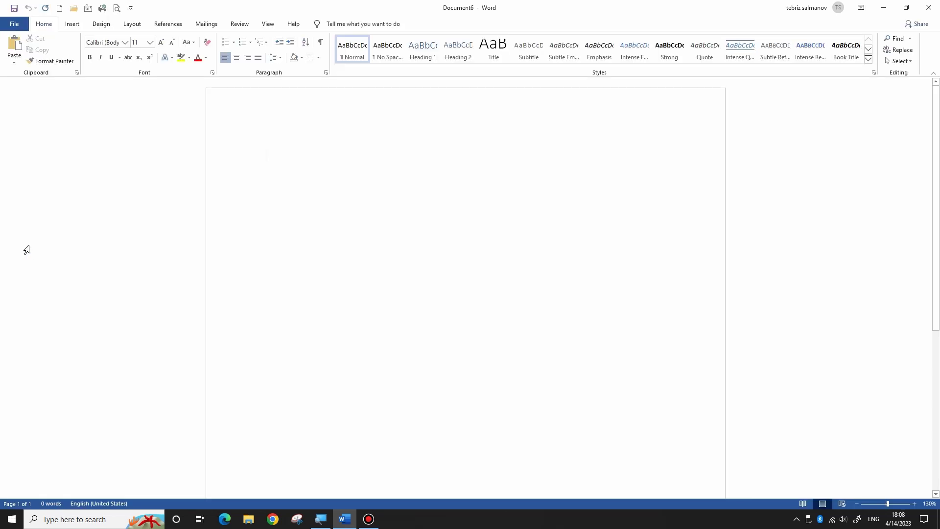
{"action": "key", "text": "alt+F4"}
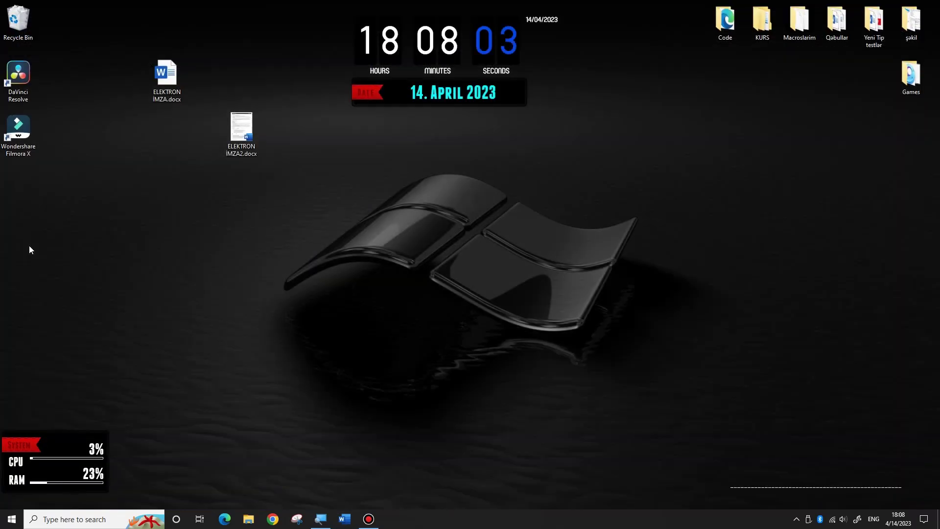
Relaunch Word by searching 'wor', start a blank Document1, and show its File backstage
{"action": "key", "text": "super"}
{"action": "type", "text": "wor"}
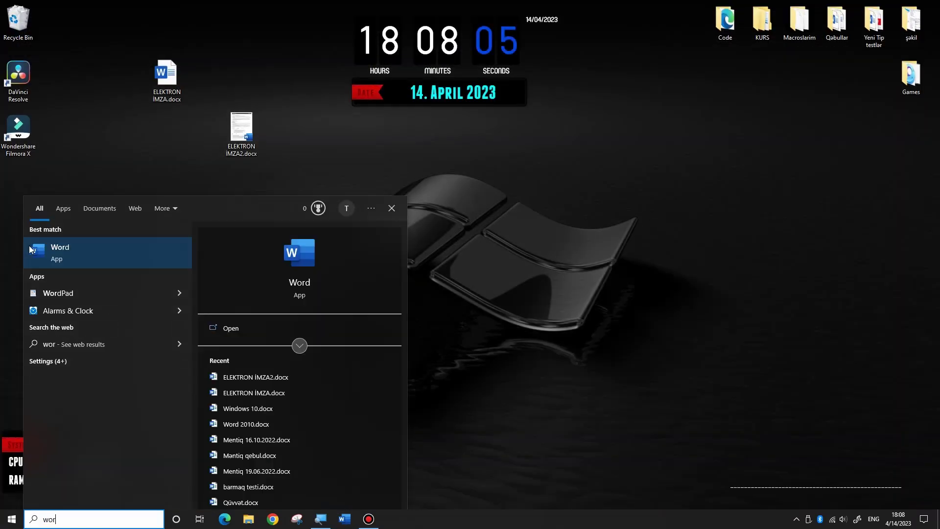
{"action": "left_click", "coordinate": [31, 249]}
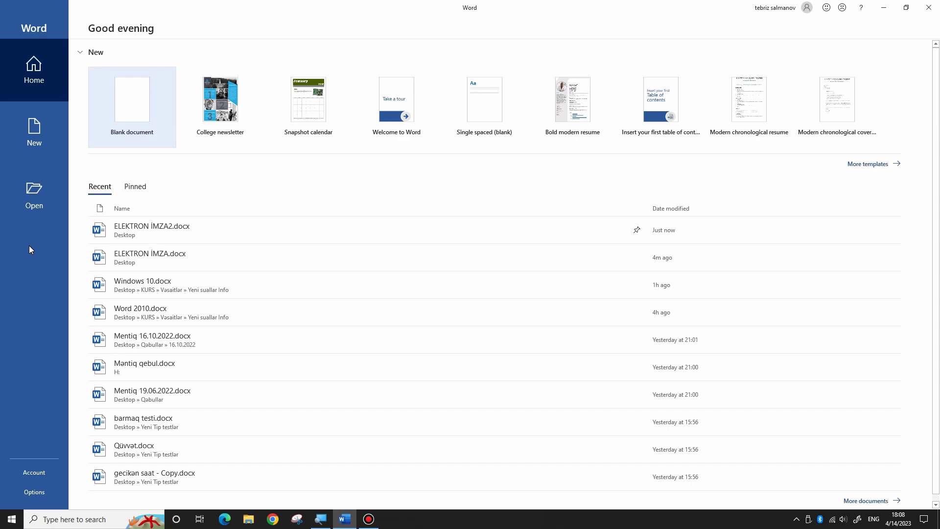
{"action": "left_click", "coordinate": [122, 124]}
{"action": "left_click", "coordinate": [13, 23]}
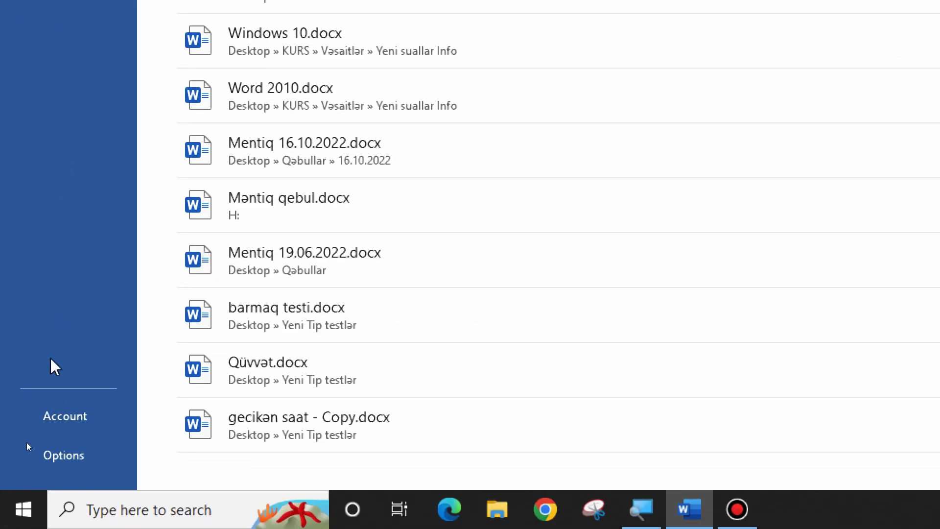
Switch the Office Theme to Black on the Account page and return to the document
{"action": "left_click", "coordinate": [53, 417]}
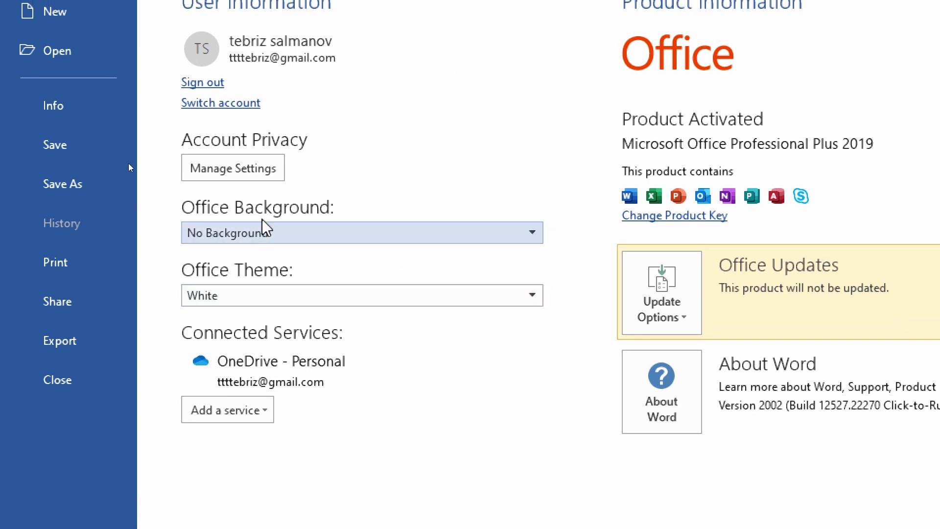
{"action": "left_click", "coordinate": [226, 296]}
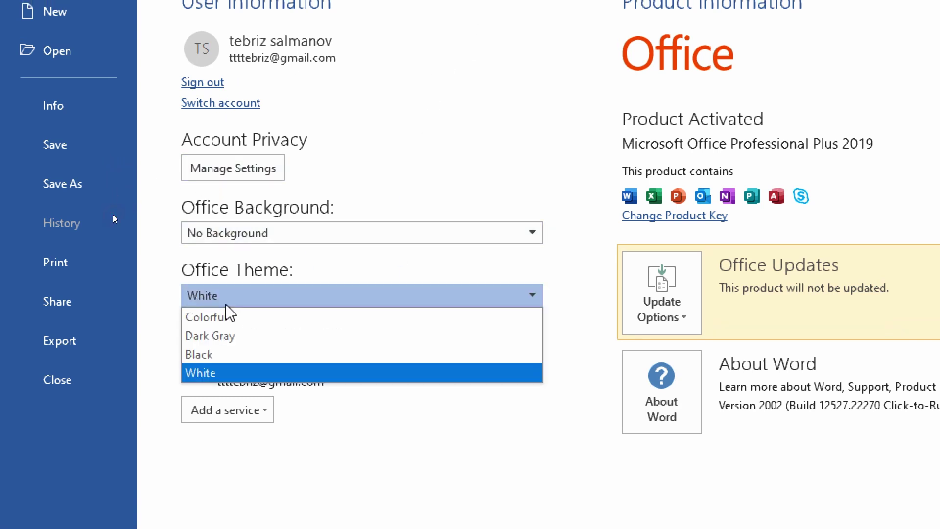
{"action": "left_click", "coordinate": [213, 355]}
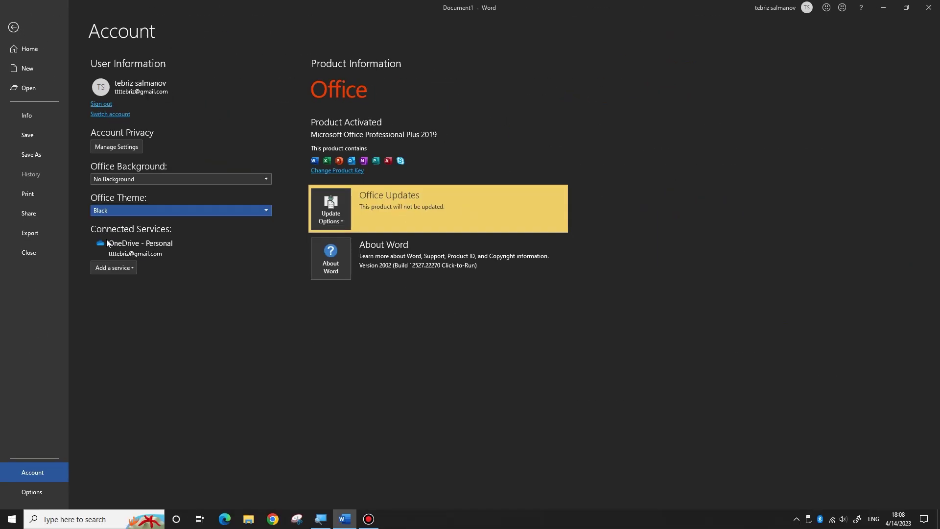
{"action": "key", "text": "Escape"}
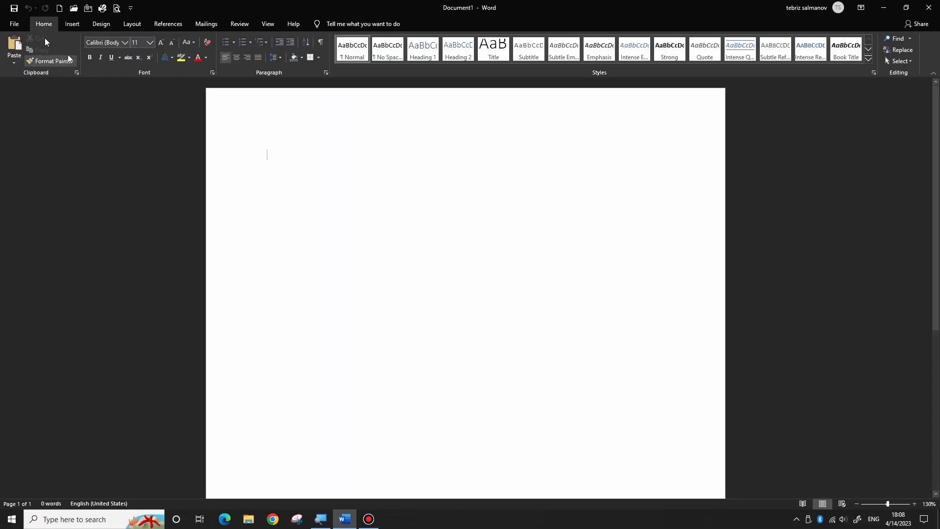
Go back to File > Account and restore the Office Theme to White
{"action": "left_click", "coordinate": [19, 24]}
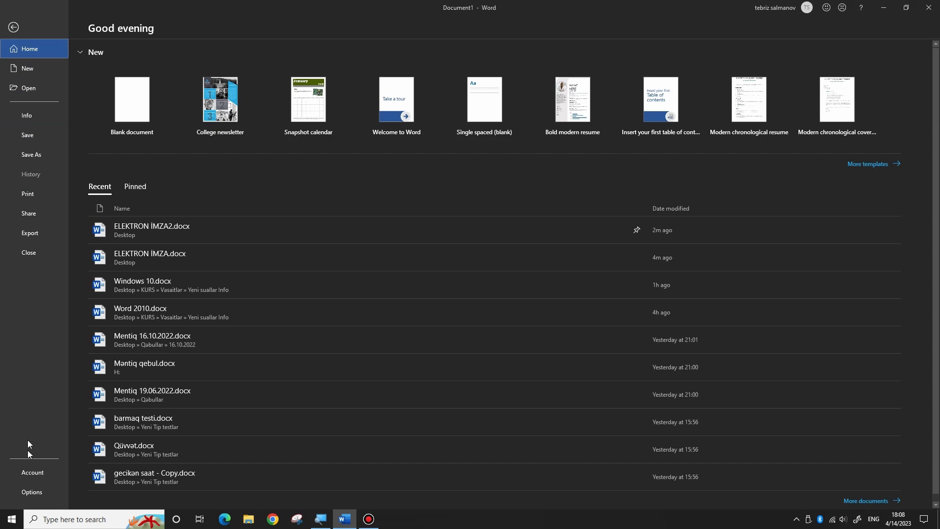
{"action": "left_click", "coordinate": [33, 472]}
{"action": "left_click", "coordinate": [125, 211]}
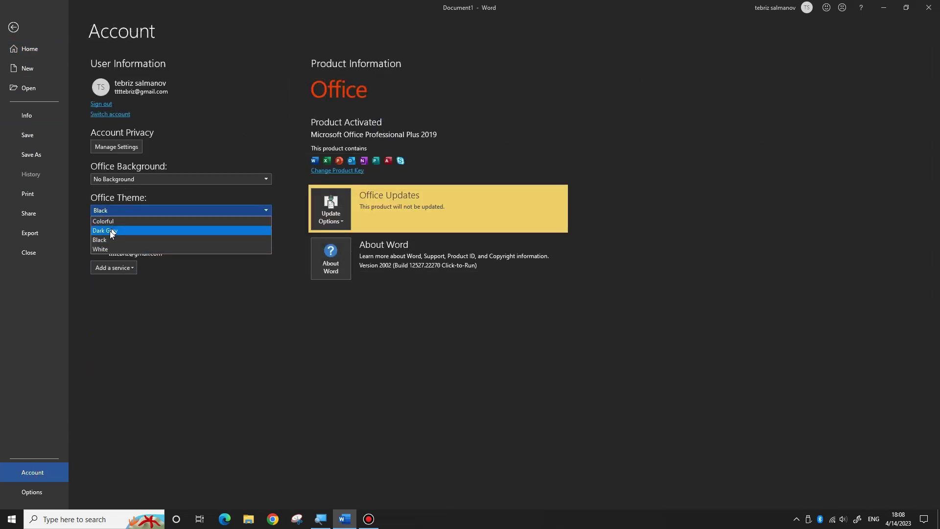
{"action": "left_click", "coordinate": [104, 249]}
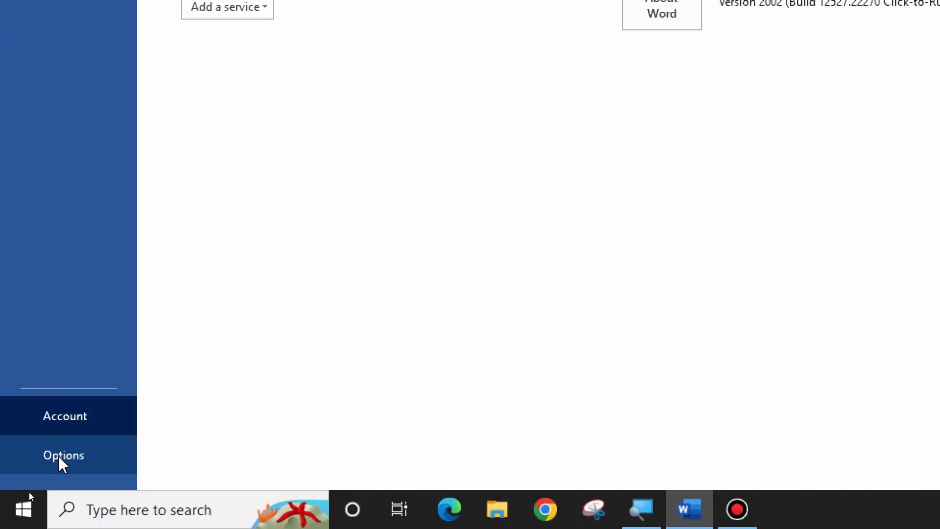
Set AutoRecover to save every 2 minutes in Word Options' Save page and confirm
{"action": "left_click", "coordinate": [59, 457]}
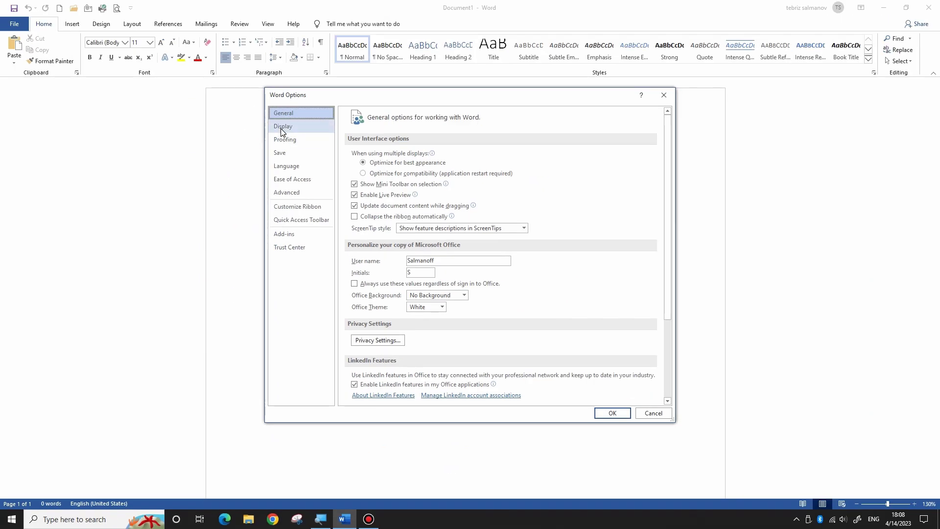
{"action": "left_click", "coordinate": [279, 153]}
{"action": "left_click_drag", "start_coordinate": [475, 168], "coordinate": [460, 169]}
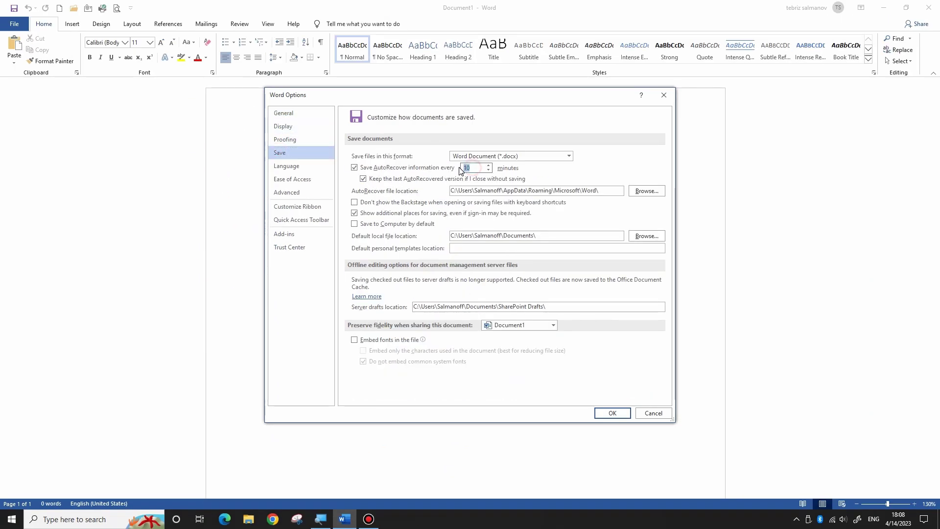
{"action": "type", "text": "1"}
{"action": "key", "text": "BackSpace"}
{"action": "type", "text": "2"}
{"action": "left_click", "coordinate": [610, 412]}
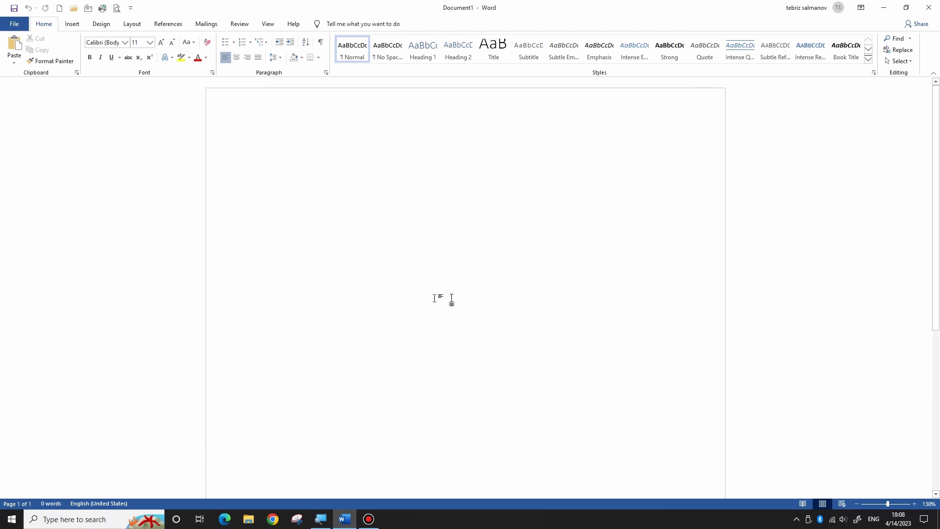
Reopen Word Options, select English under Language, view Proofing, then reach Customize Ribbon
{"action": "left_click", "coordinate": [13, 24]}
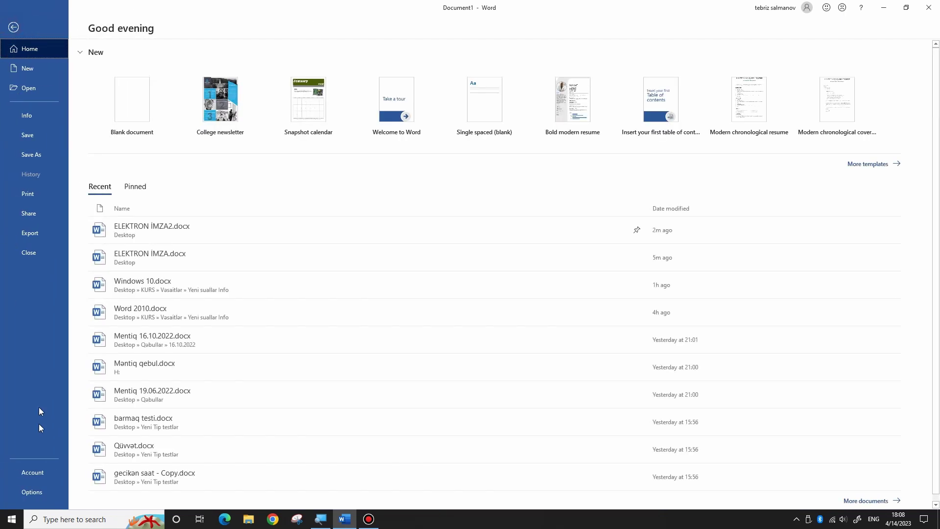
{"action": "left_click", "coordinate": [29, 493]}
{"action": "left_click", "coordinate": [287, 168]}
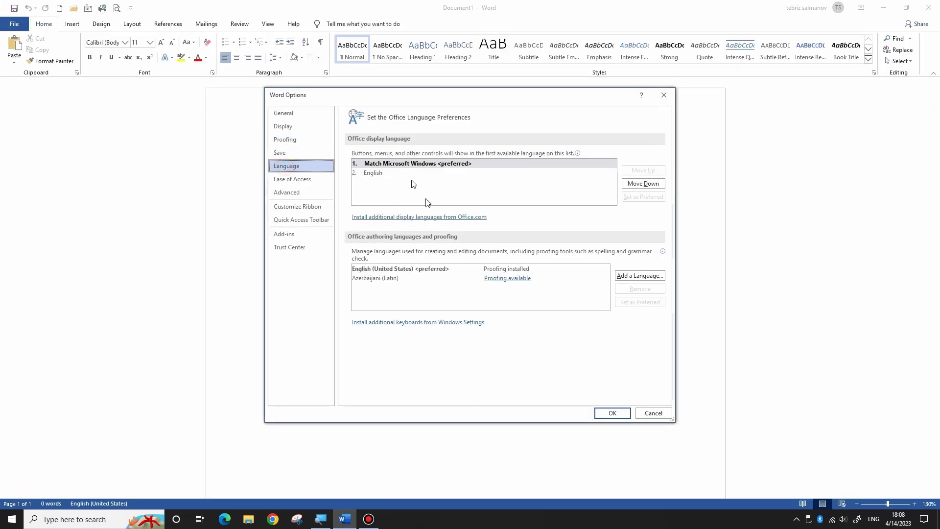
{"action": "left_click", "coordinate": [381, 174]}
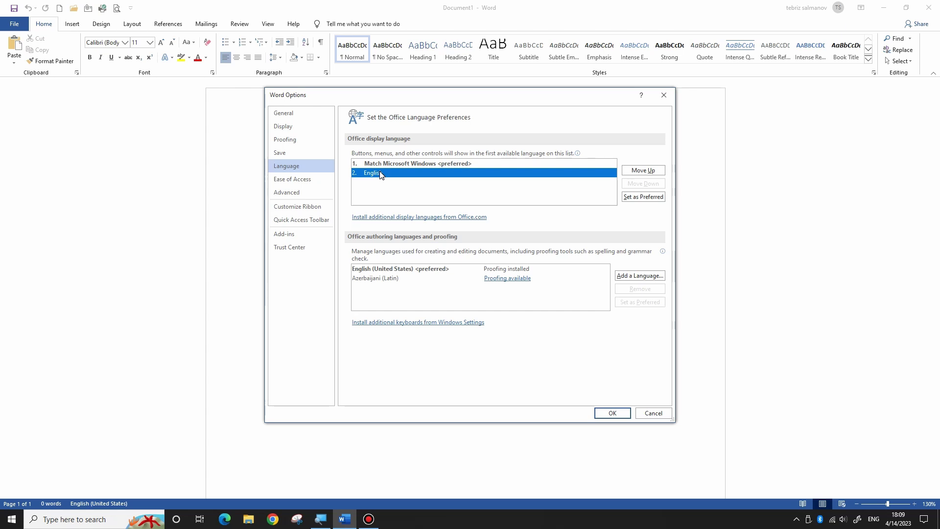
{"action": "left_click", "coordinate": [296, 141]}
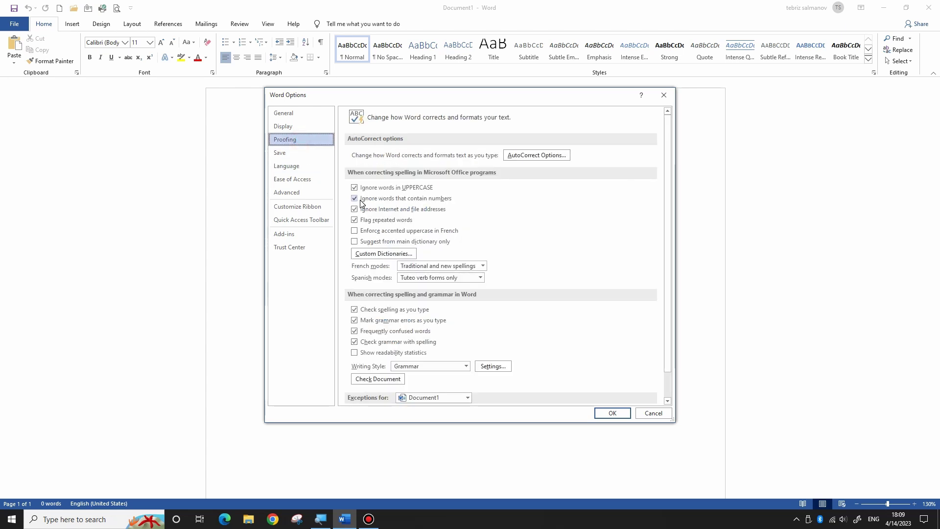
{"action": "left_click", "coordinate": [299, 206]}
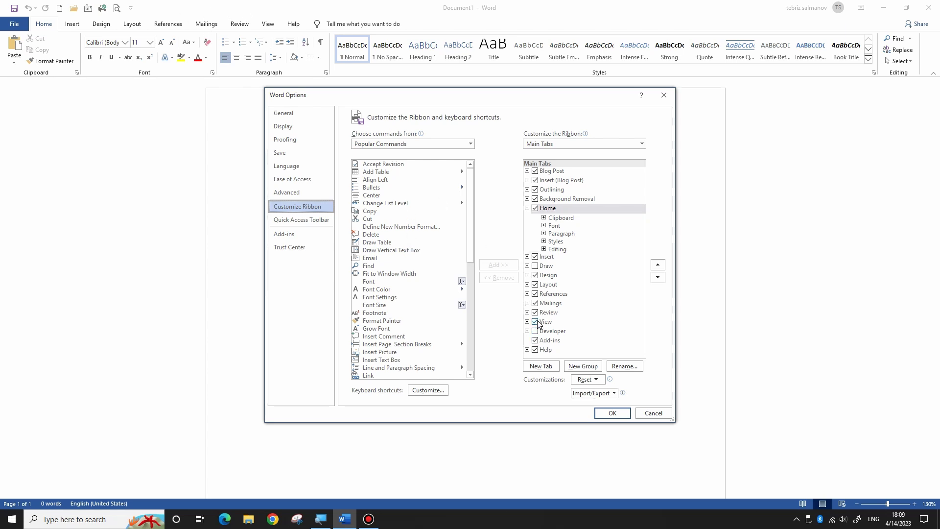
Hide the Help, View and Review tabs from the ribbon and apply
{"action": "left_click", "coordinate": [535, 350]}
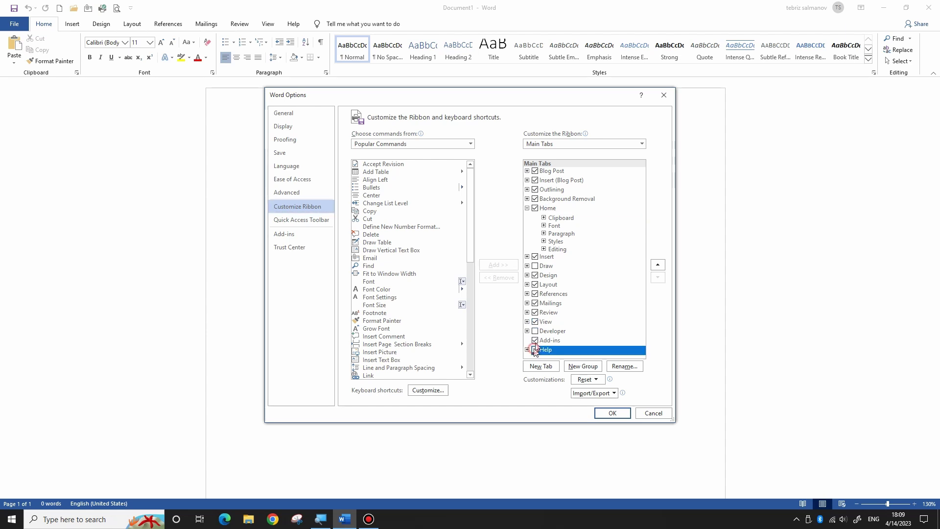
{"action": "left_click", "coordinate": [535, 322]}
{"action": "left_click", "coordinate": [535, 313]}
{"action": "left_click", "coordinate": [612, 413]}
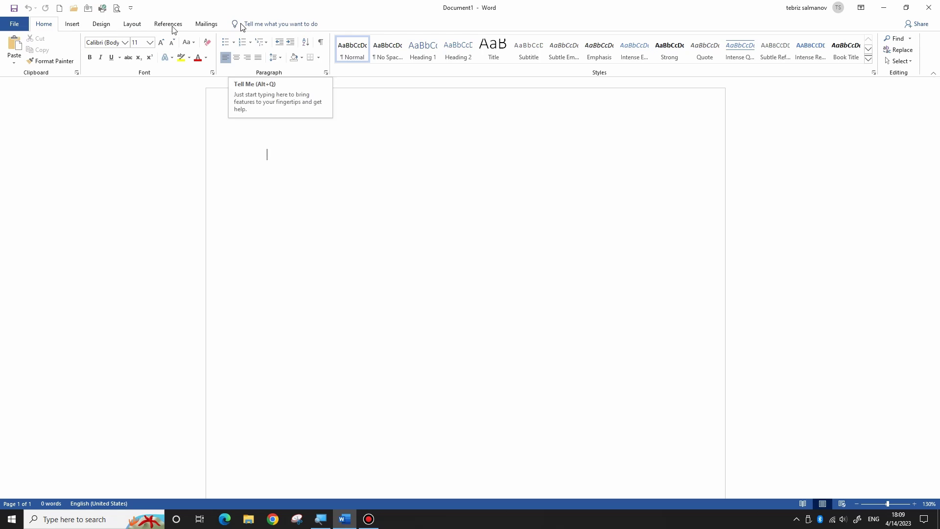
Reopen Customize Ribbon and show the Review, View and Help tabs again
{"action": "left_click", "coordinate": [14, 24]}
{"action": "left_click", "coordinate": [19, 491]}
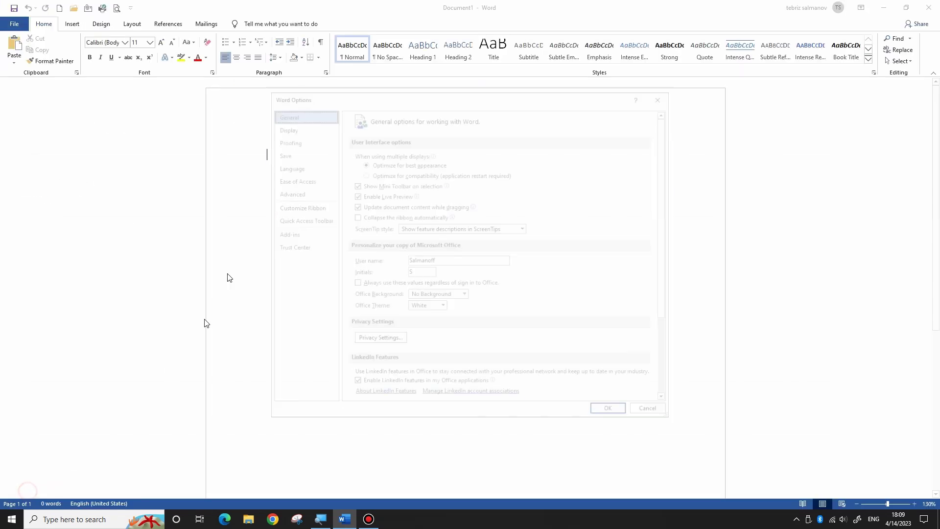
{"action": "left_click", "coordinate": [297, 207]}
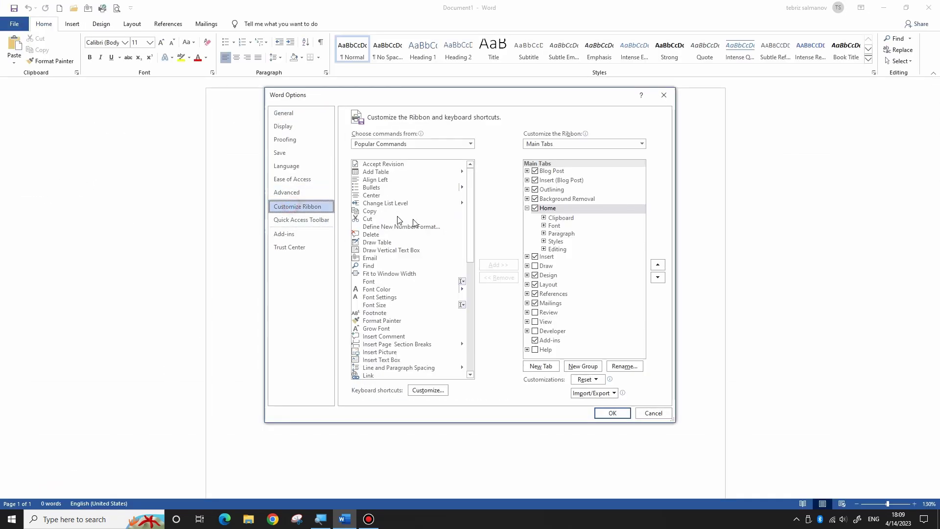
{"action": "left_click", "coordinate": [535, 313]}
{"action": "left_click", "coordinate": [535, 321]}
{"action": "left_click", "coordinate": [535, 350]}
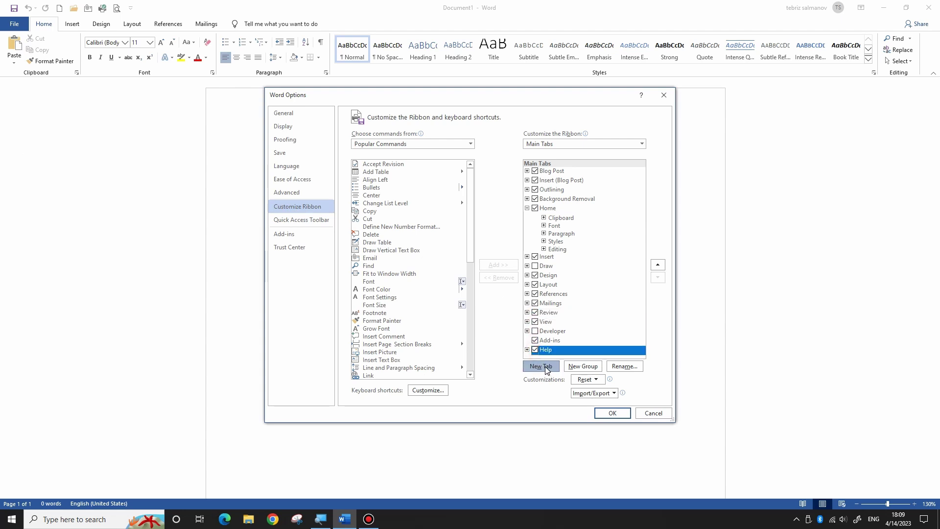
Add a new custom ribbon tab and rename it 'US'
{"action": "left_click", "coordinate": [546, 367]}
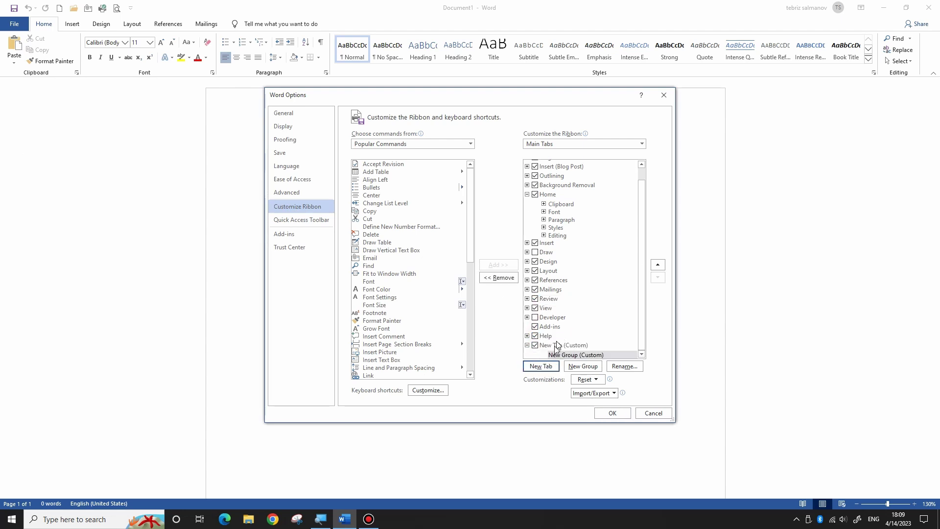
{"action": "left_click", "coordinate": [556, 343]}
{"action": "right_click", "coordinate": [551, 347]}
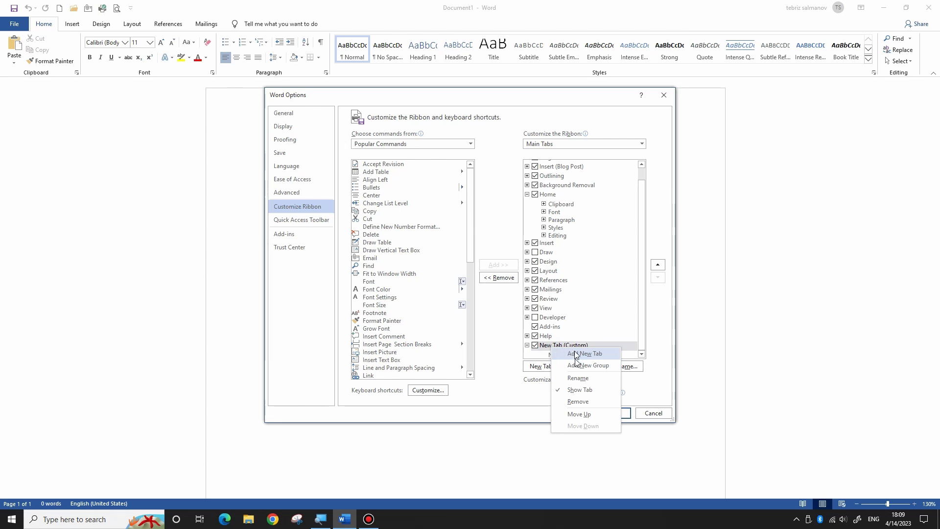
{"action": "left_click", "coordinate": [578, 378]}
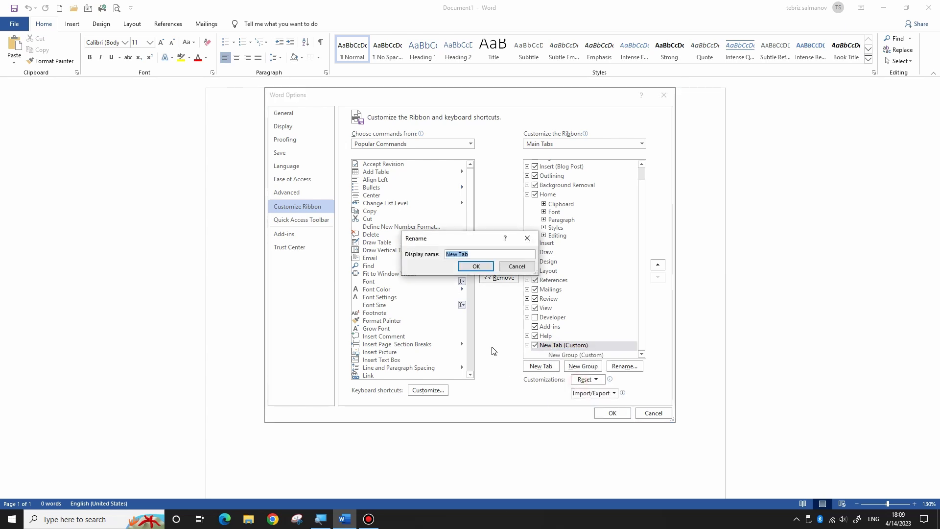
{"action": "type", "text": "U"}
{"action": "type", "text": "S"}
{"action": "left_click", "coordinate": [476, 266]}
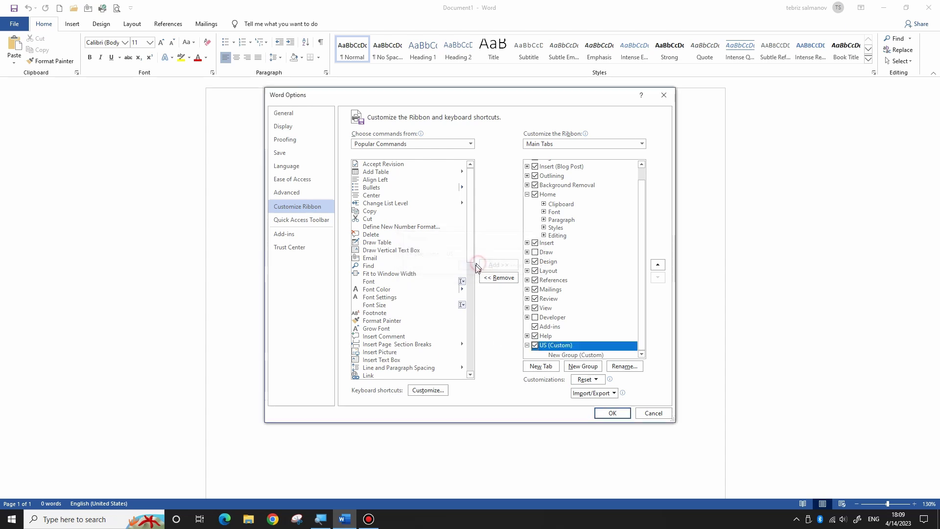
Add a second group to the US tab and rename the first group 'grup 1'
{"action": "left_click", "coordinate": [562, 355]}
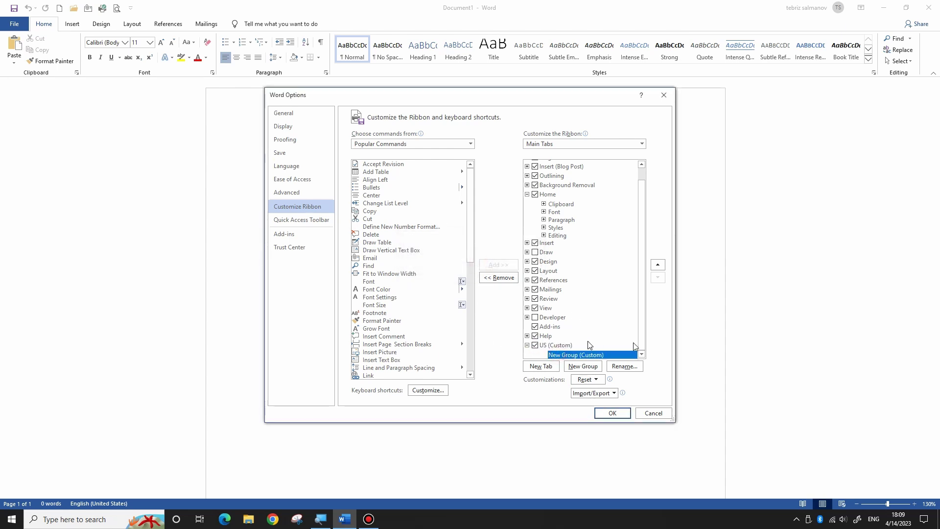
{"action": "left_click", "coordinate": [583, 367]}
{"action": "right_click", "coordinate": [563, 346]}
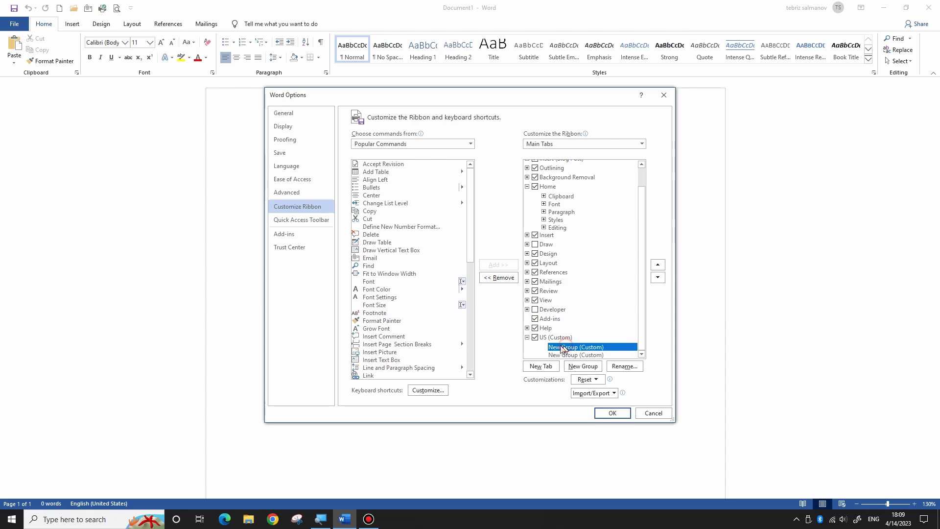
{"action": "left_click", "coordinate": [591, 377]}
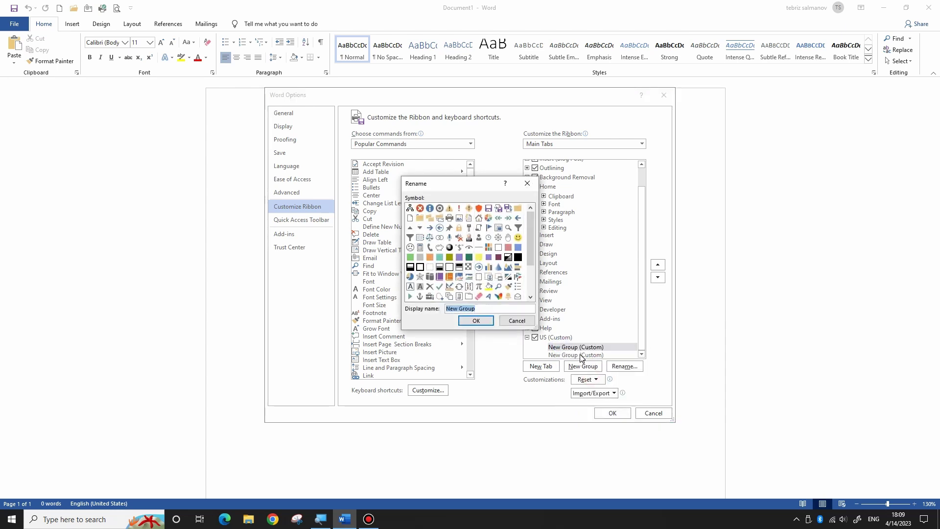
{"action": "type", "text": "grup 1"}
{"action": "key", "text": "Return"}
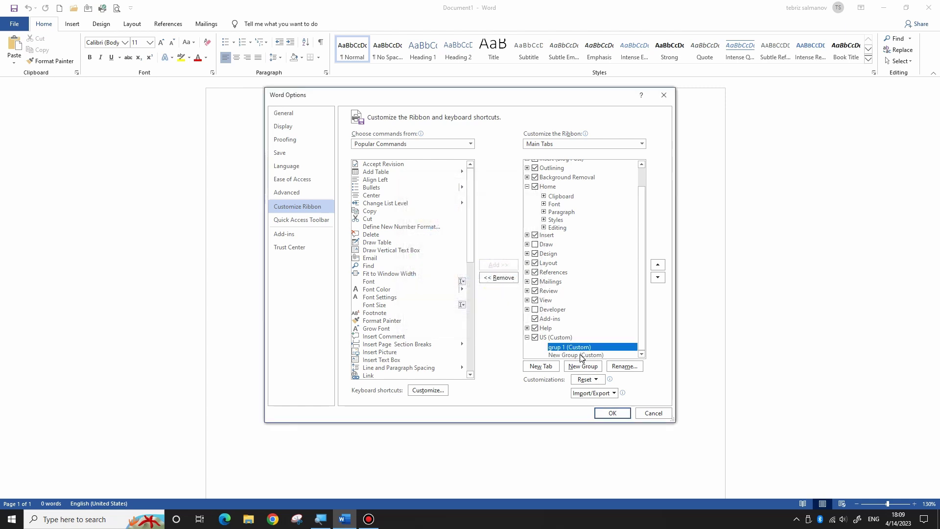
Rename the second group under US to 'us 2'
{"action": "left_click", "coordinate": [581, 356]}
{"action": "right_click", "coordinate": [579, 352]}
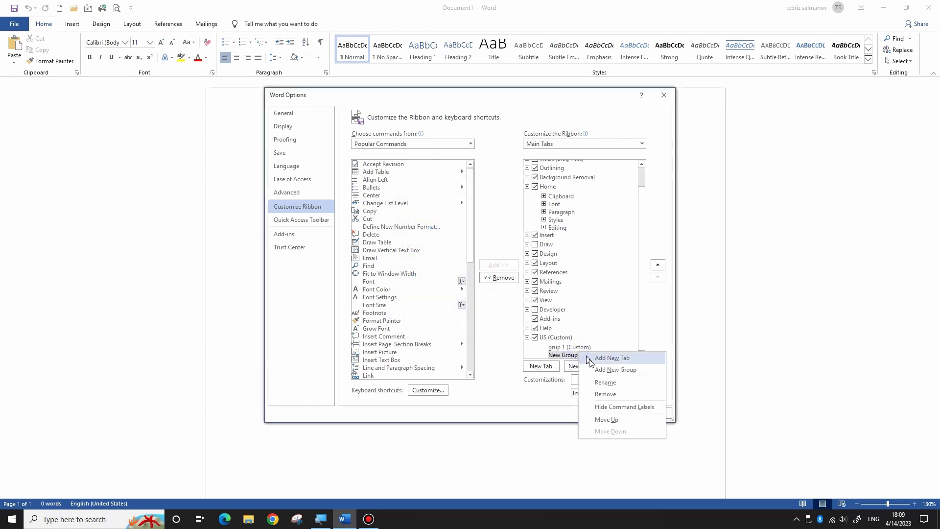
{"action": "left_click", "coordinate": [607, 382]}
{"action": "type", "text": "us 2"}
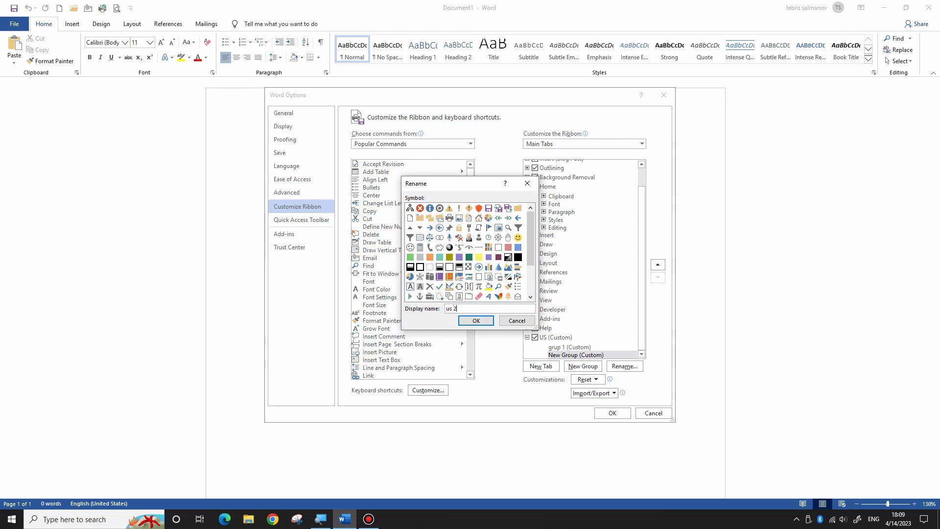
{"action": "key", "text": "Return"}
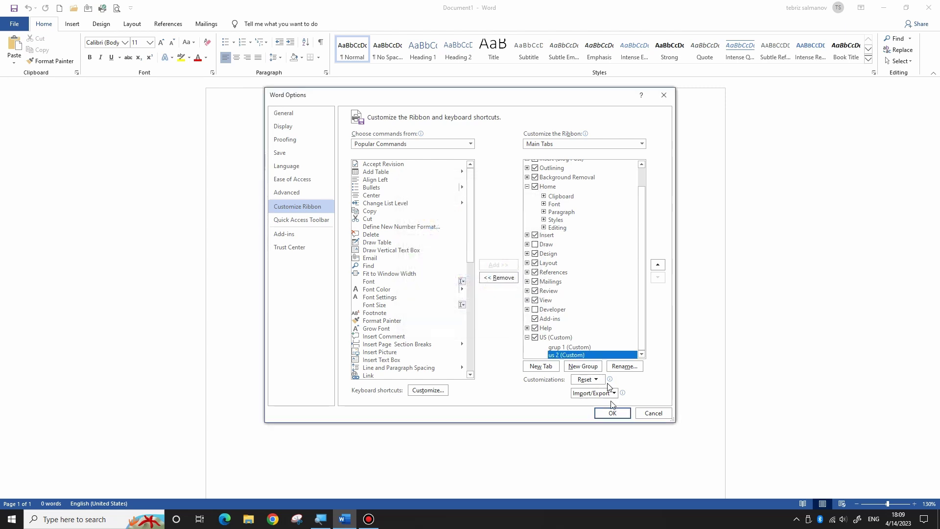
Apply the ribbon changes, check the empty US tab, and return to Customize Ribbon
{"action": "left_click", "coordinate": [612, 413]}
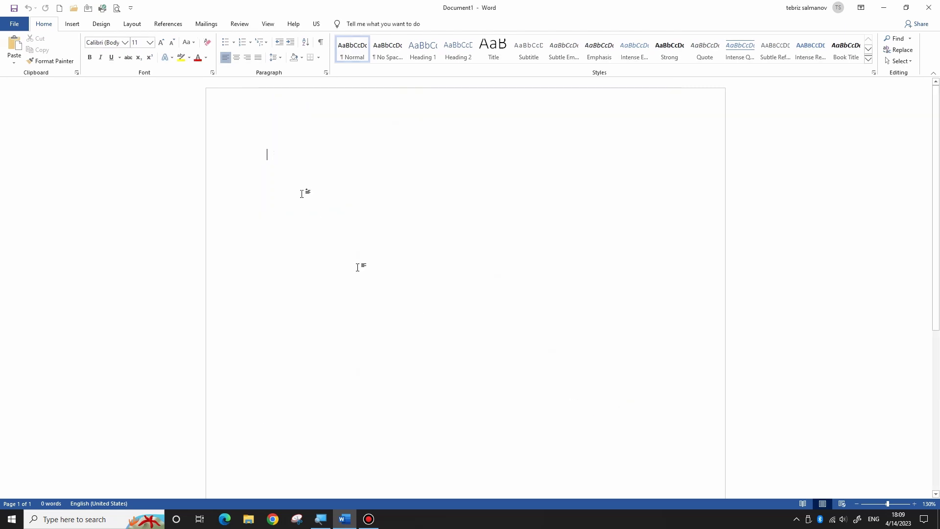
{"action": "left_click", "coordinate": [316, 25]}
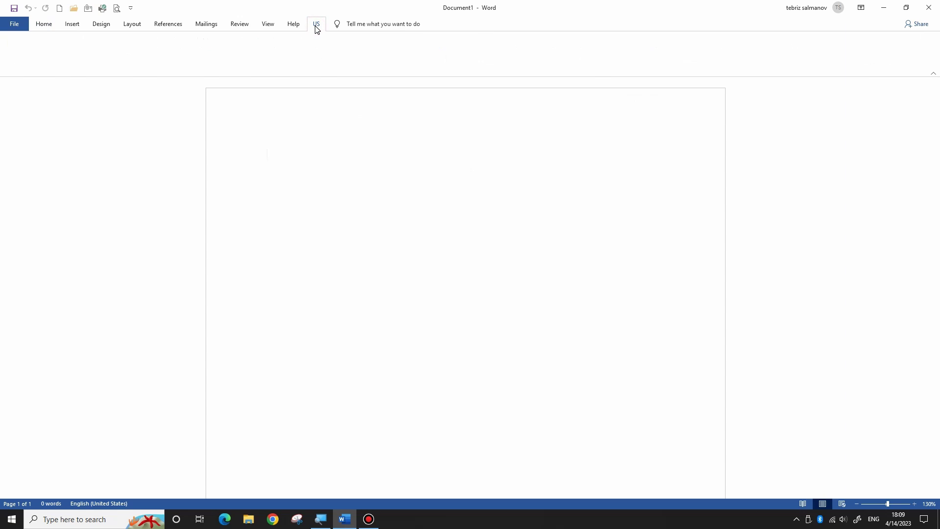
{"action": "left_click", "coordinate": [14, 24]}
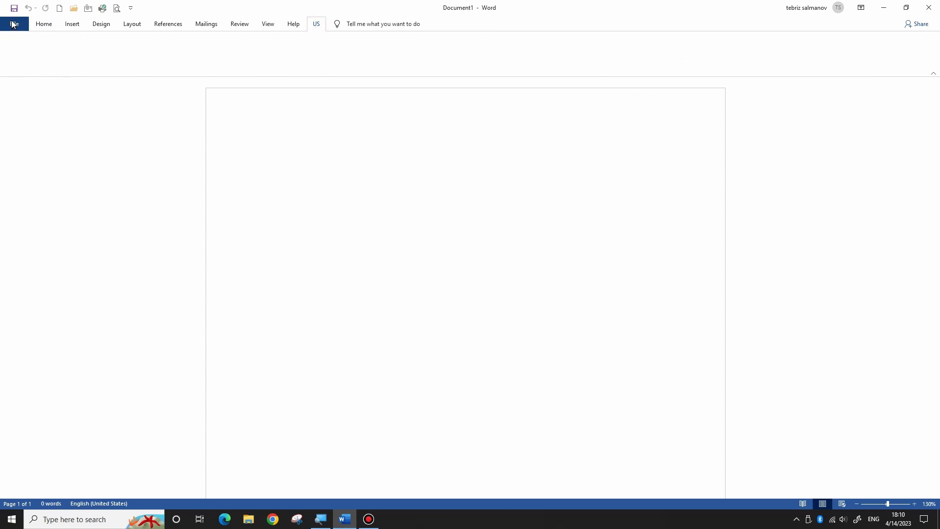
{"action": "left_click", "coordinate": [27, 490]}
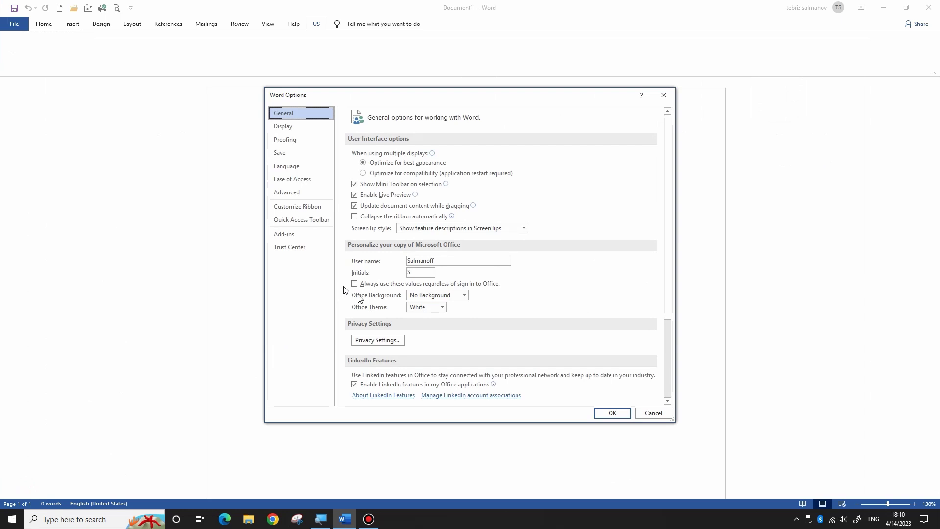
{"action": "left_click", "coordinate": [296, 208]}
Add Cut to 'grup 1' and Draw Table to 'us 2', then apply the changes
{"action": "left_click", "coordinate": [569, 330]}
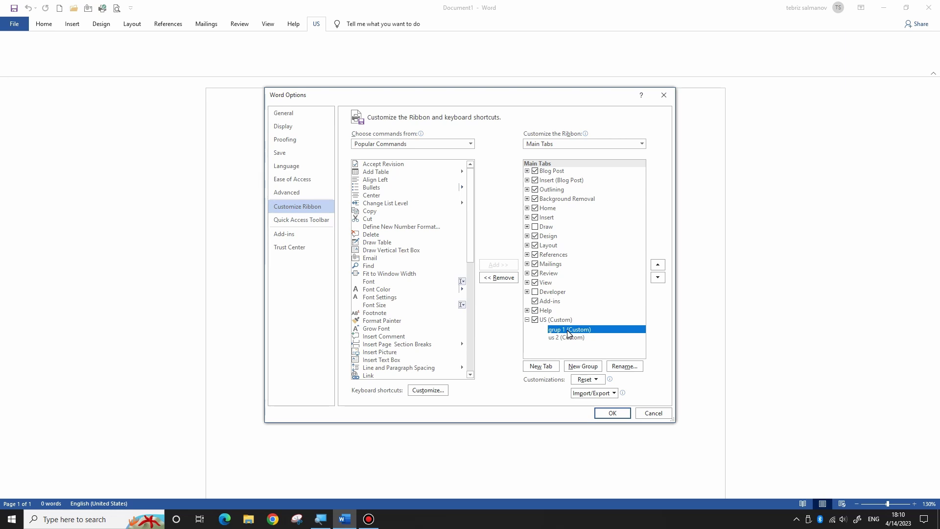
{"action": "left_click", "coordinate": [368, 219]}
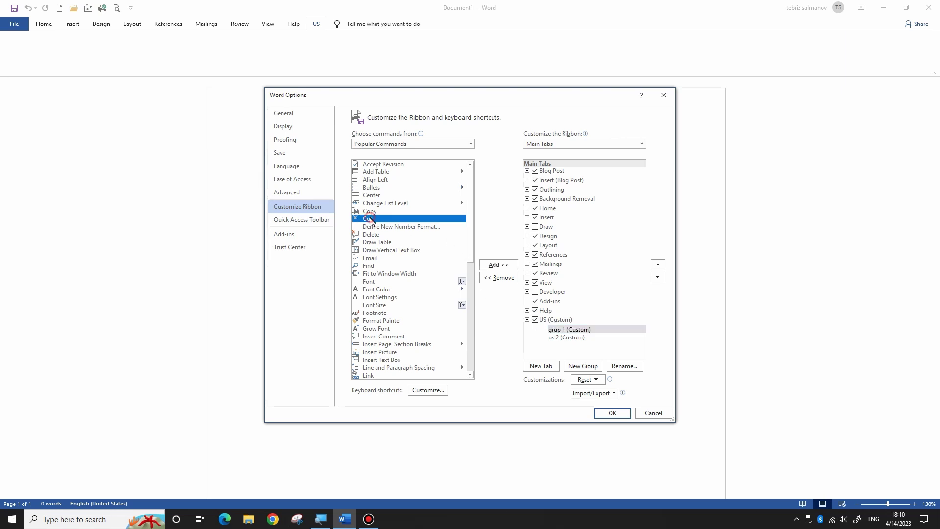
{"action": "left_click", "coordinate": [501, 265]}
{"action": "left_click", "coordinate": [567, 346]}
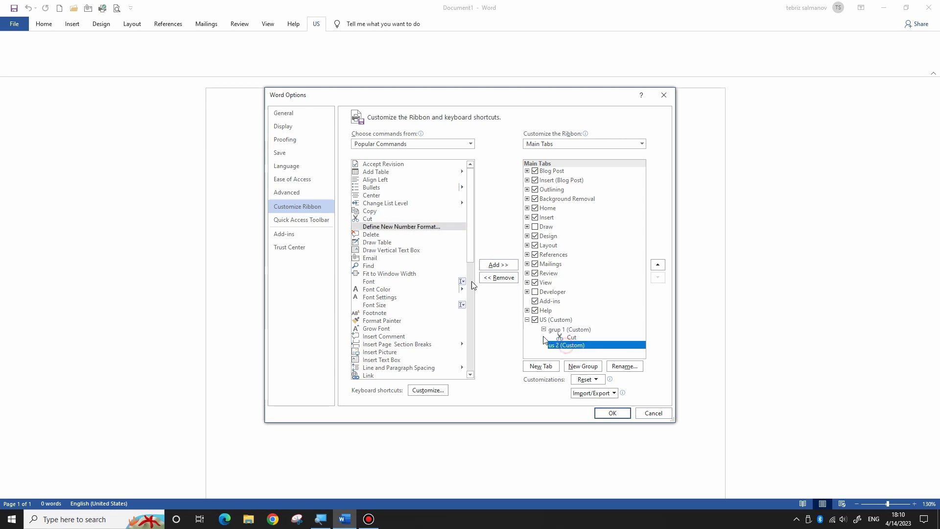
{"action": "left_click", "coordinate": [377, 242]}
{"action": "left_click", "coordinate": [499, 265]}
{"action": "left_click", "coordinate": [613, 413]}
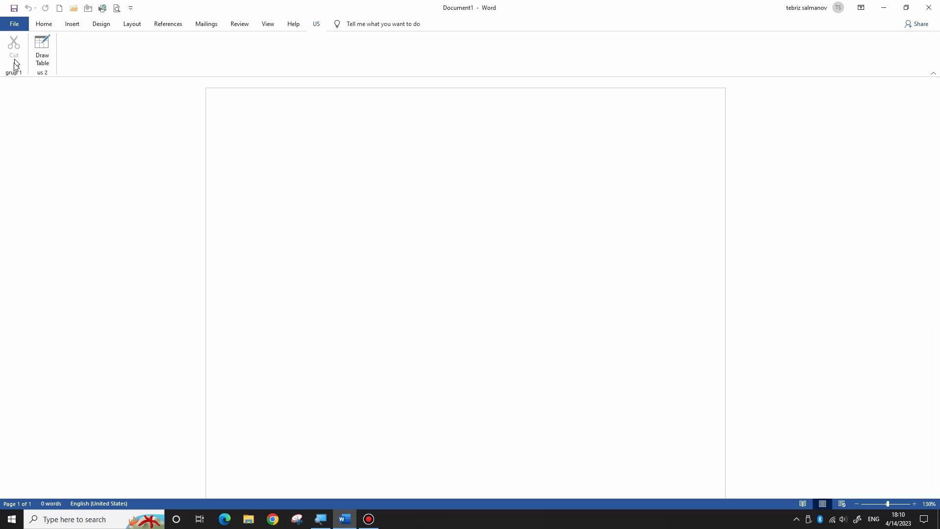
Remove the US (Custom) tab in Customize Ribbon, view Quick Access Toolbar settings, and apply
{"action": "left_click", "coordinate": [14, 24]}
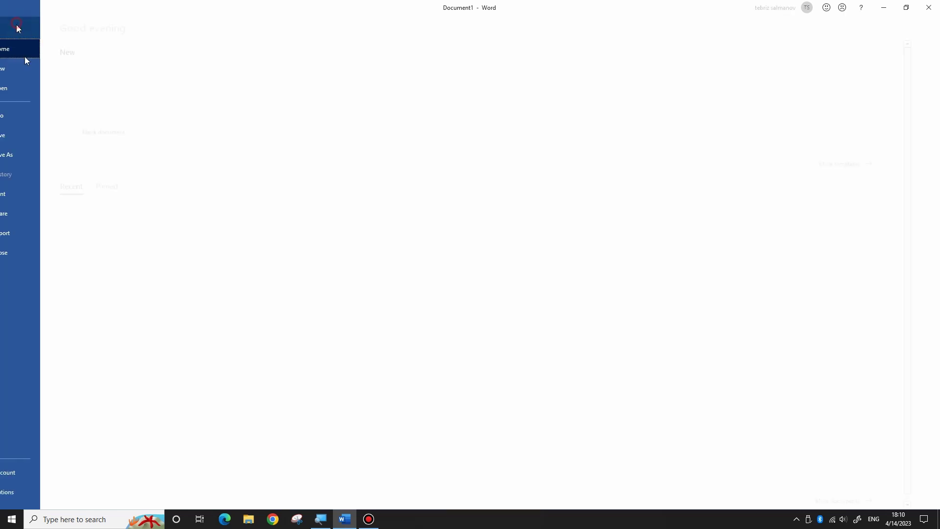
{"action": "left_click", "coordinate": [35, 491]}
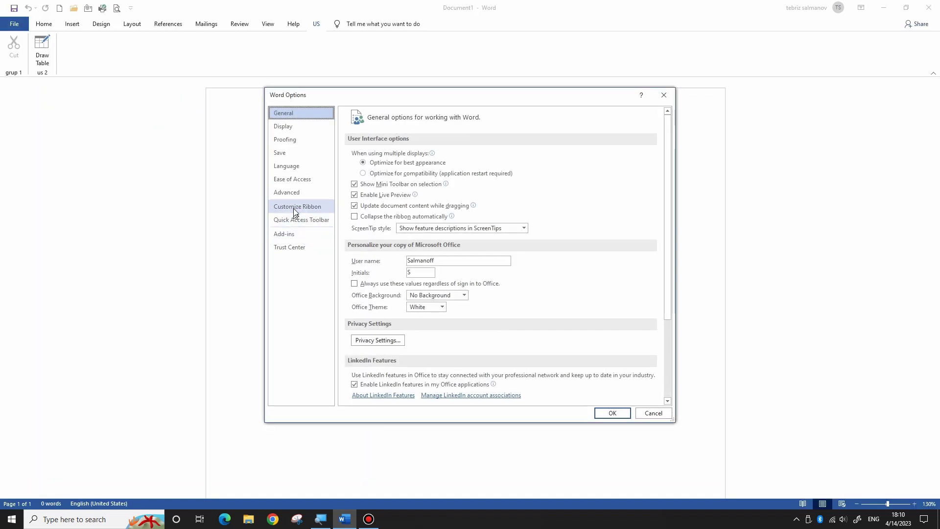
{"action": "left_click", "coordinate": [294, 207]}
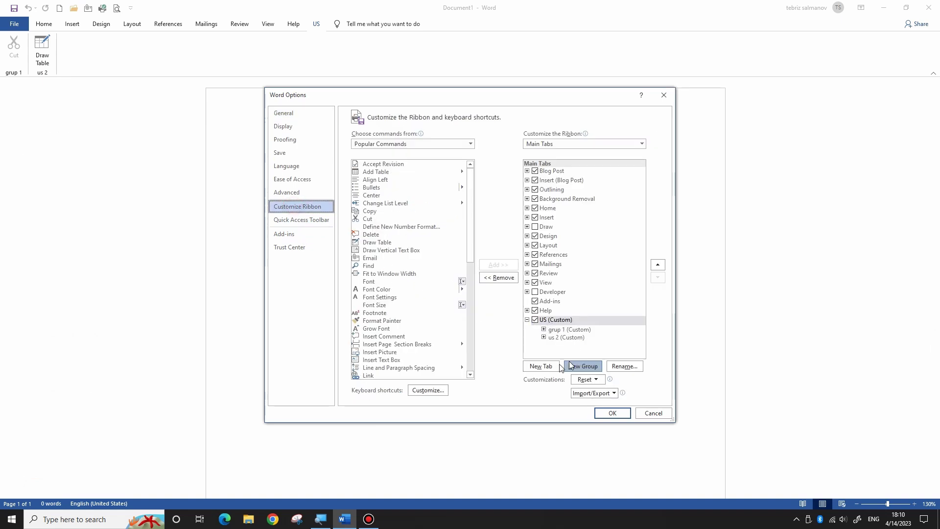
{"action": "right_click", "coordinate": [553, 321]}
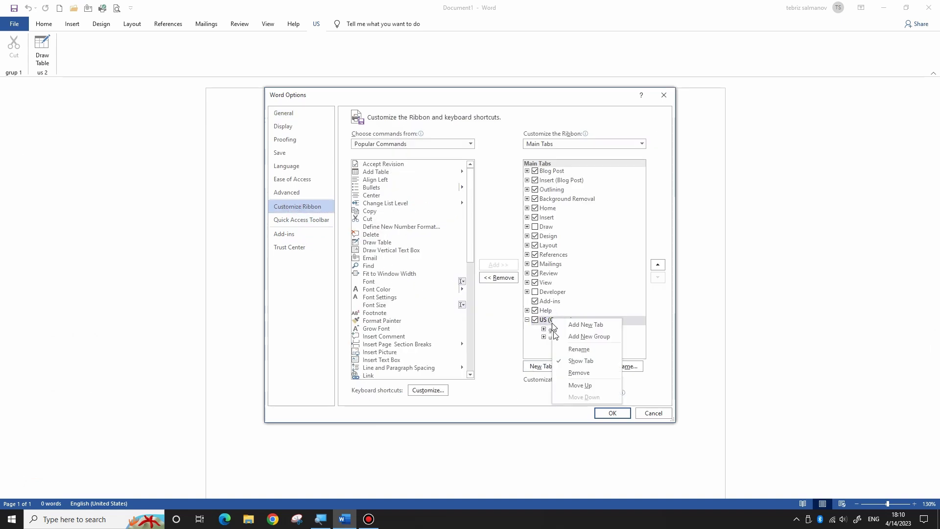
{"action": "left_click", "coordinate": [570, 370]}
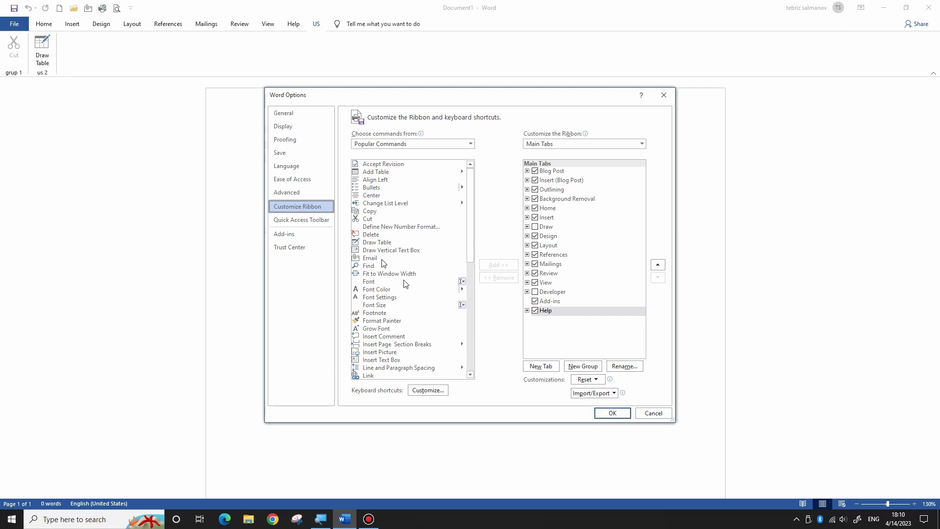
{"action": "left_click", "coordinate": [301, 219]}
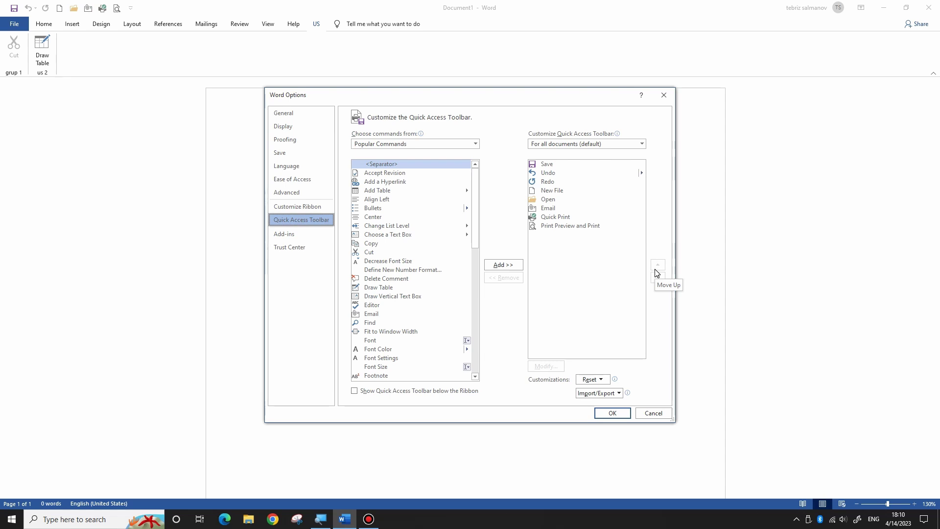
{"action": "left_click", "coordinate": [612, 413]}
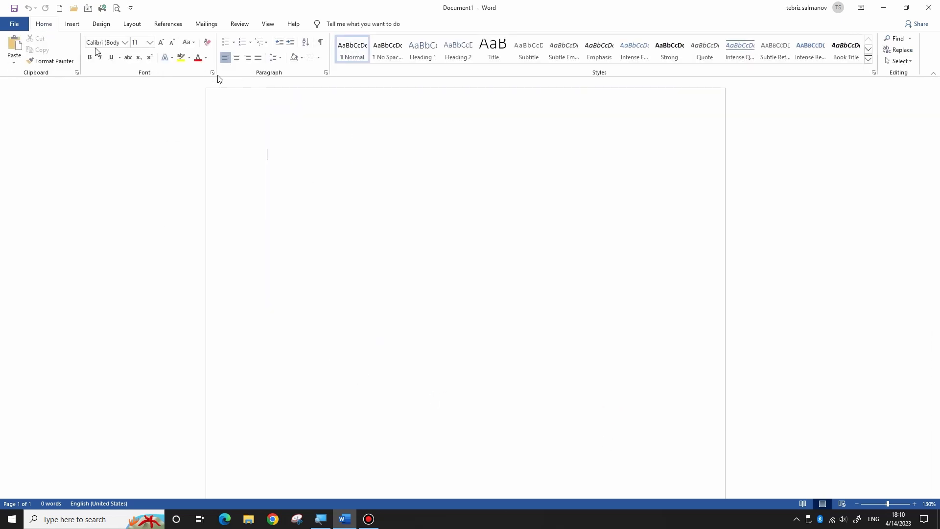
{"action": "left_click", "coordinate": [13, 24]}
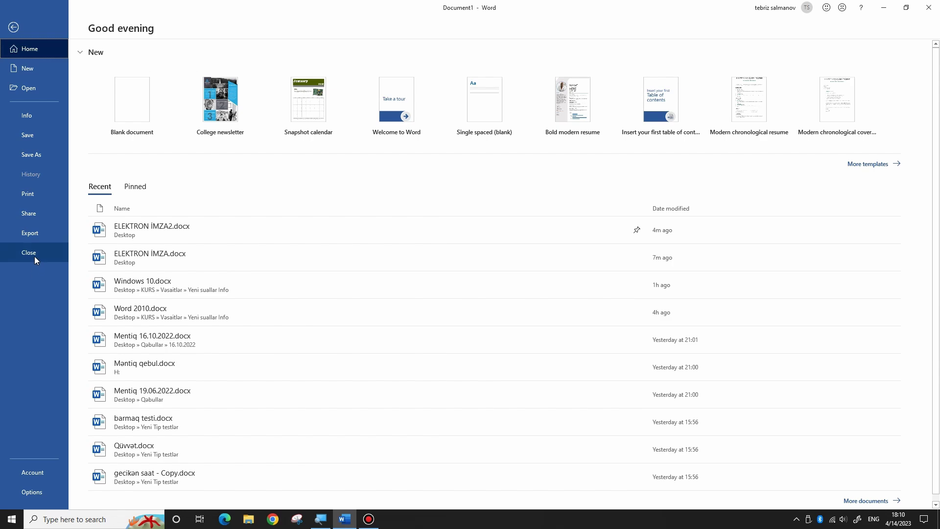
{"action": "left_click", "coordinate": [32, 32]}
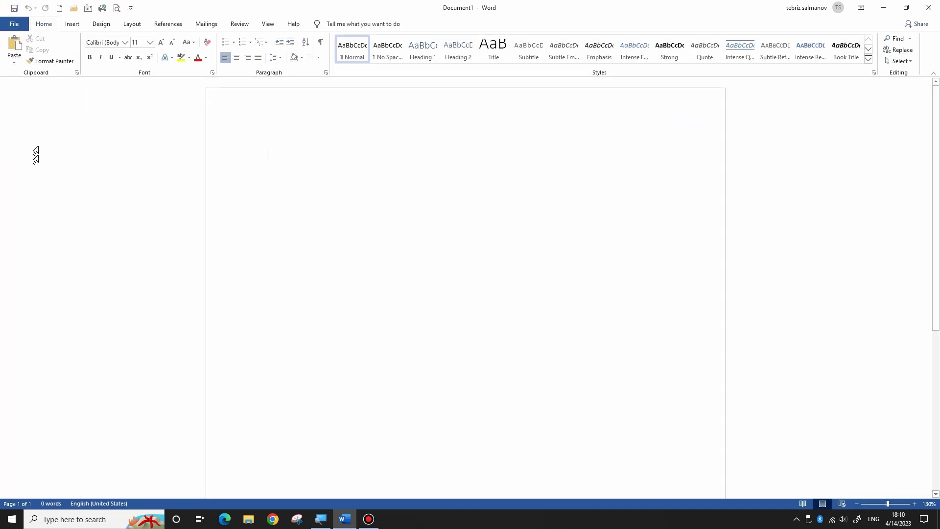